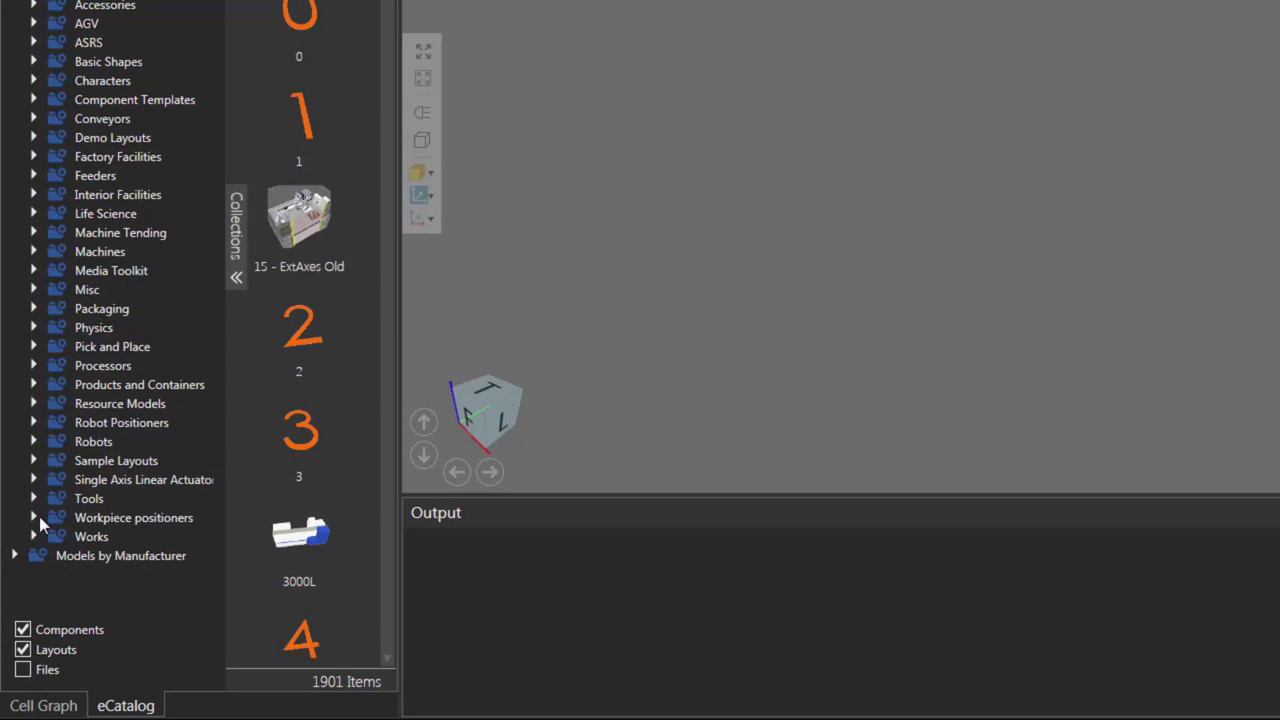
- Add the Indexing Table from the Visual Components workpiece positioners collection to the empty layout
{"action": "left_click", "coordinate": [34, 517]}
{"action": "scroll", "coordinate": [79, 519], "scroll_direction": "down", "scroll_amount": 2}
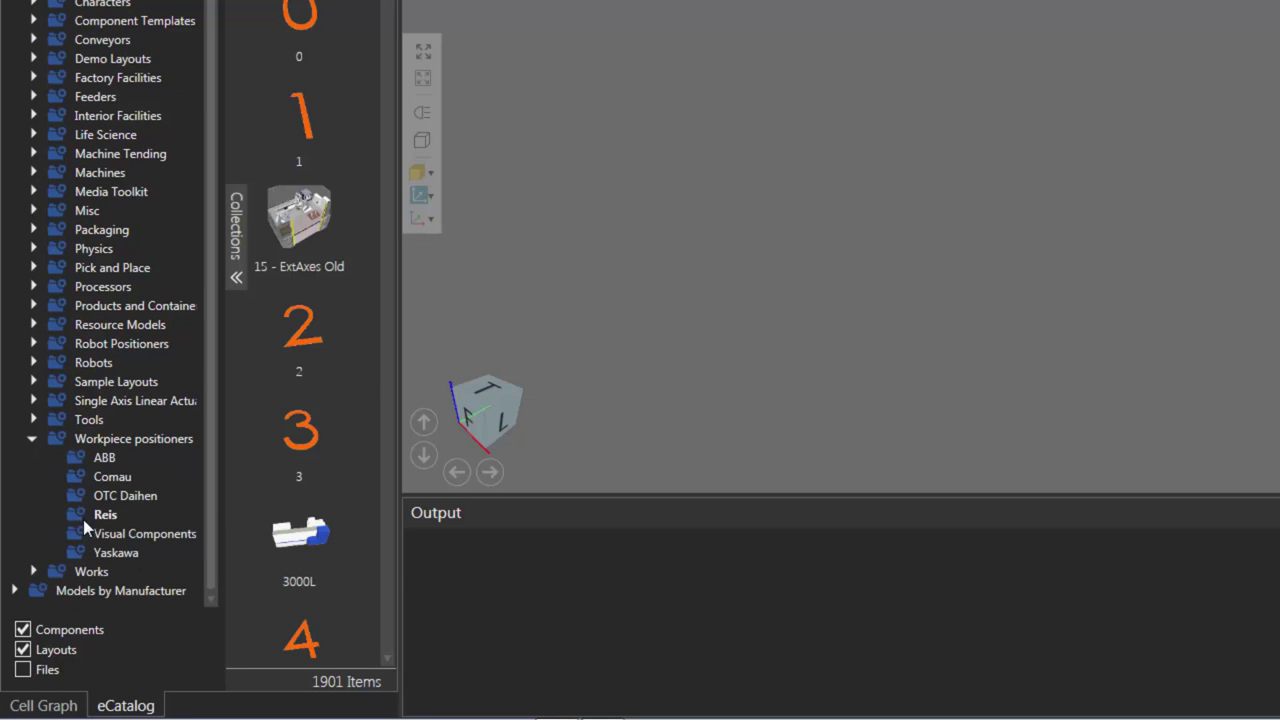
{"action": "left_click", "coordinate": [117, 536]}
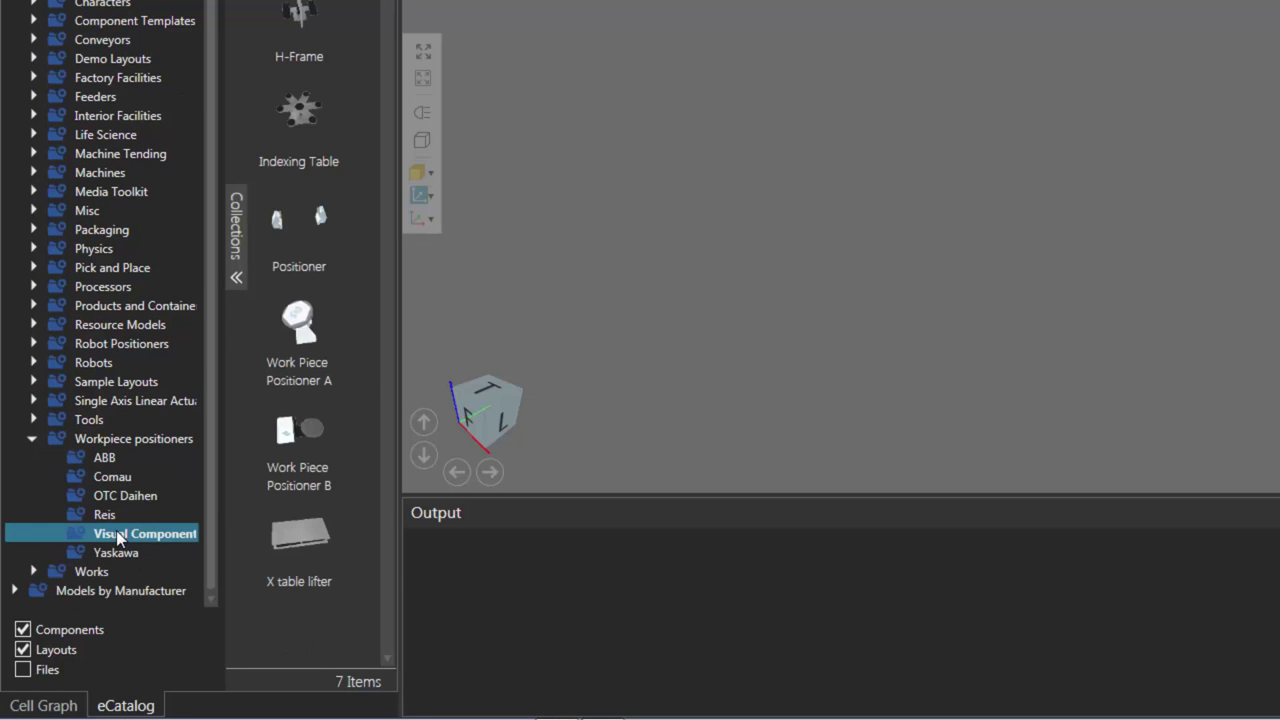
{"action": "left_click_drag", "start_coordinate": [303, 120], "coordinate": [918, 164]}
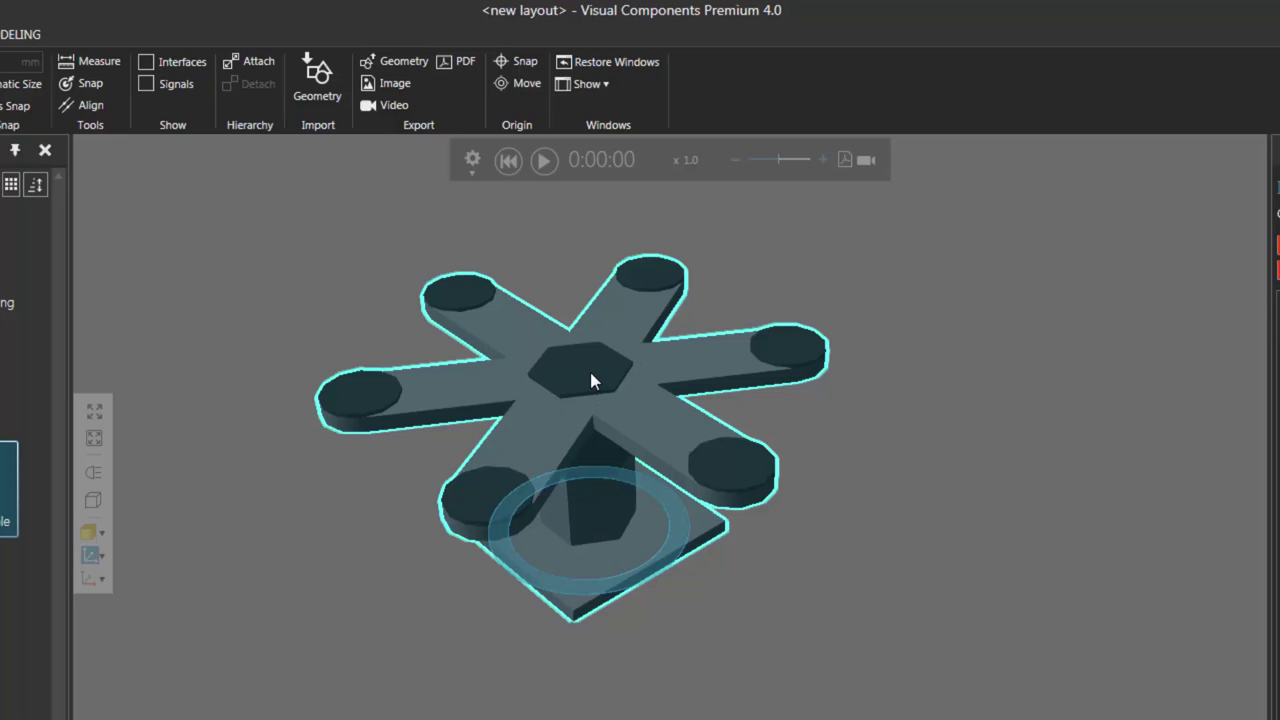
- Rotate the indexing table's arms by hand to a joint value of about -3 and show the component signals
{"action": "mouse_move", "coordinate": [591, 376]}
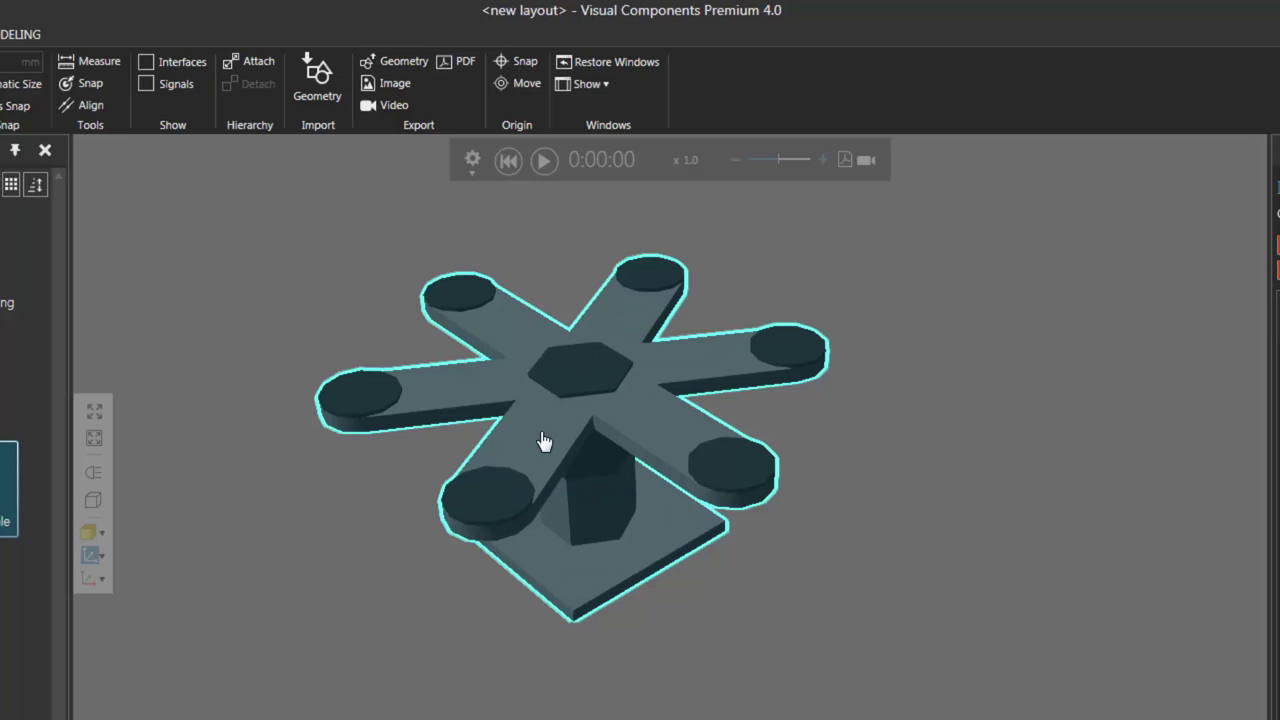
{"action": "left_click_drag", "start_coordinate": [543, 441], "coordinate": [626, 429]}
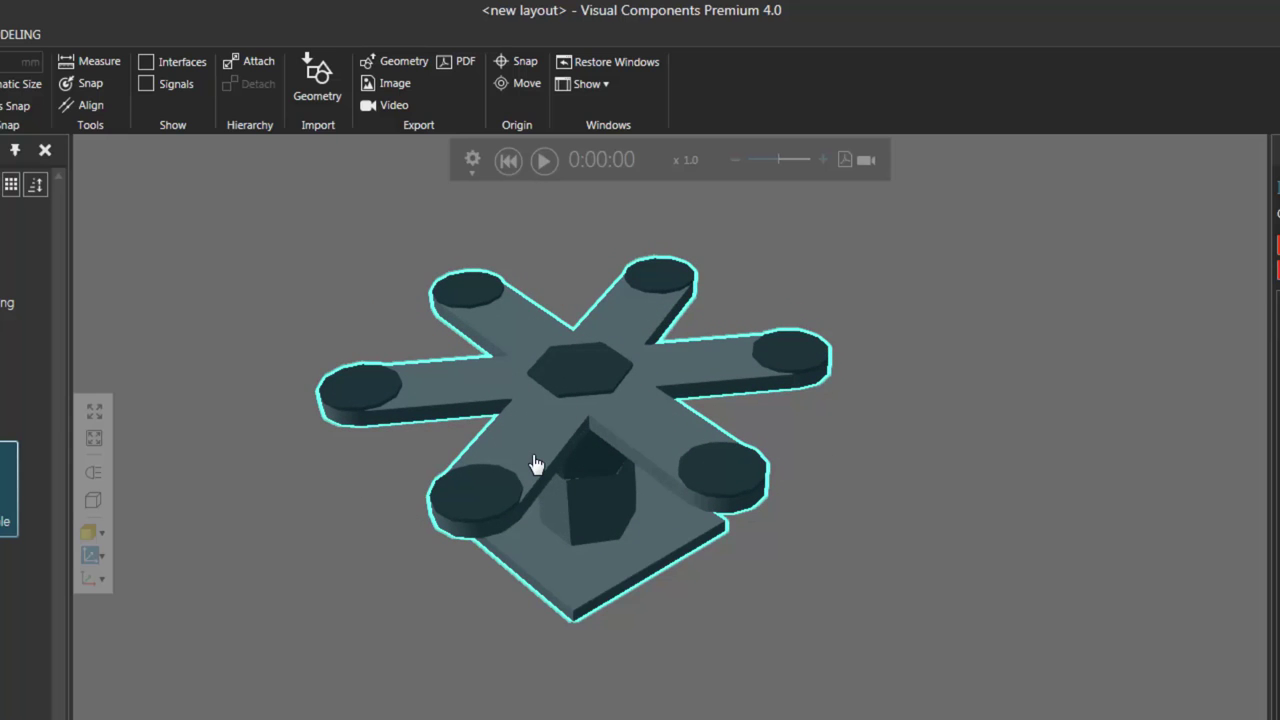
{"action": "left_click", "coordinate": [147, 85]}
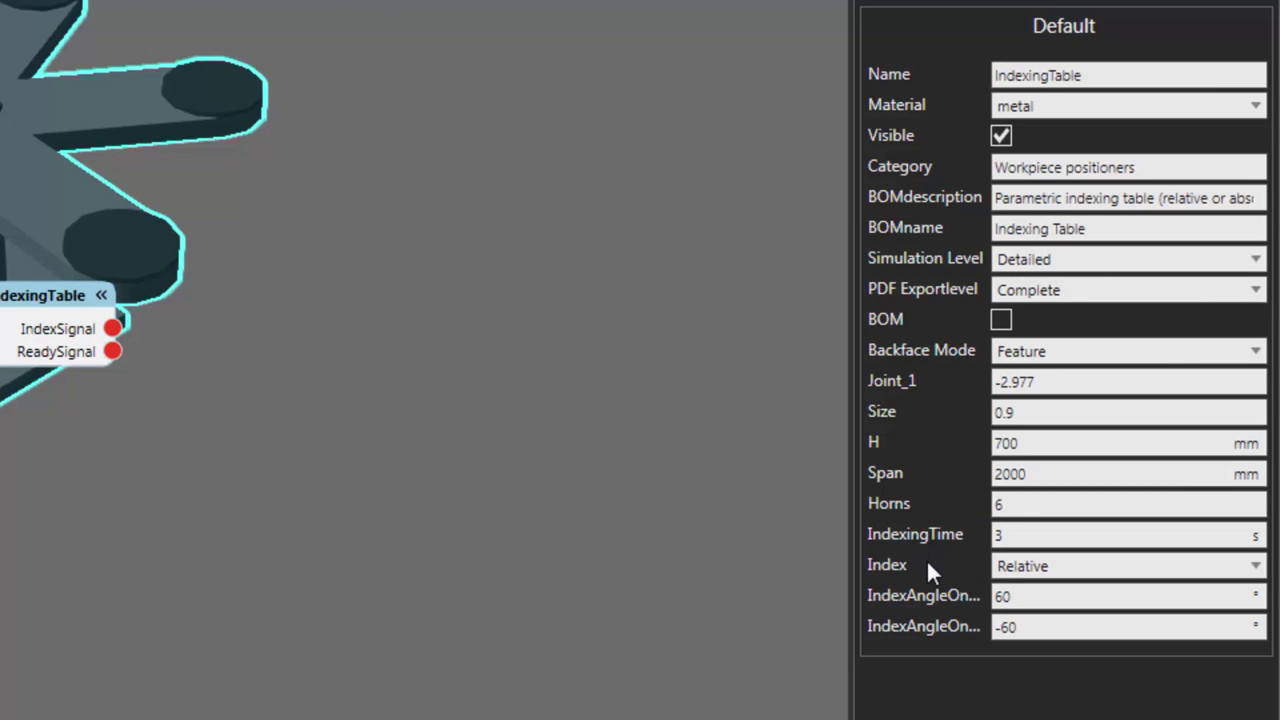
- Switch the indexing table's Index property to Absolute and restore it to Relative
{"action": "left_click", "coordinate": [1051, 568]}
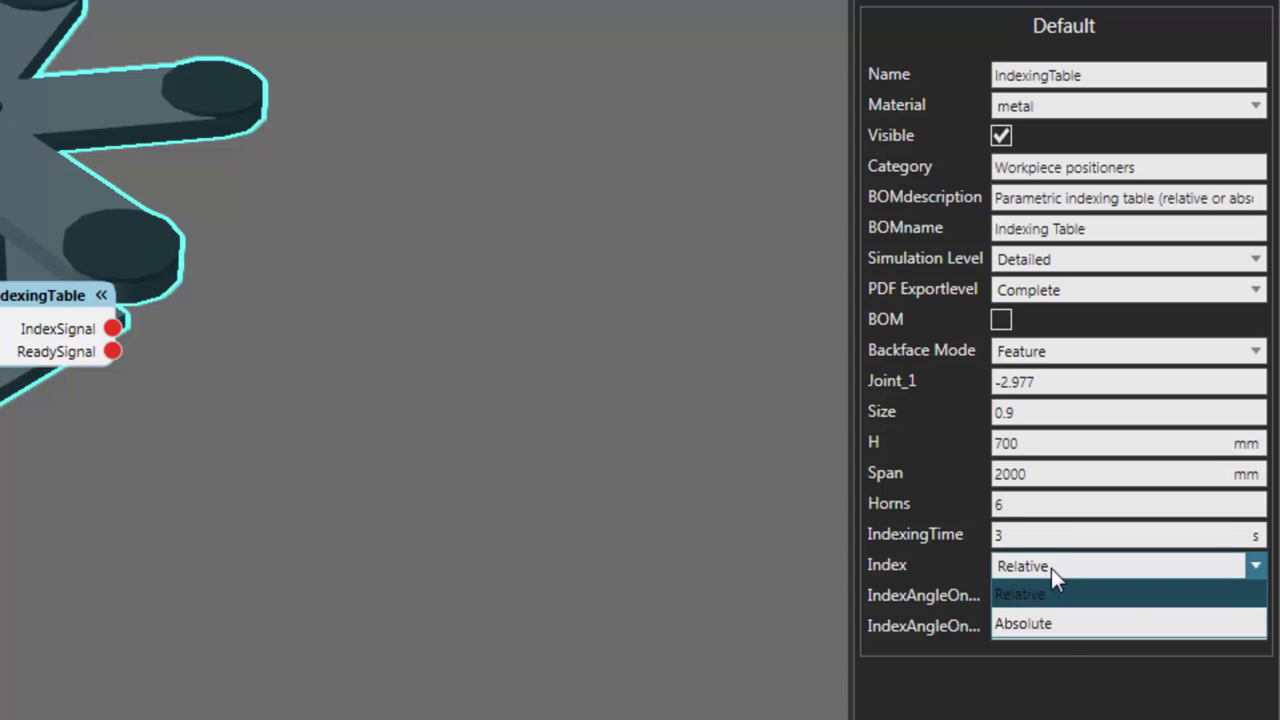
{"action": "left_click", "coordinate": [1060, 620]}
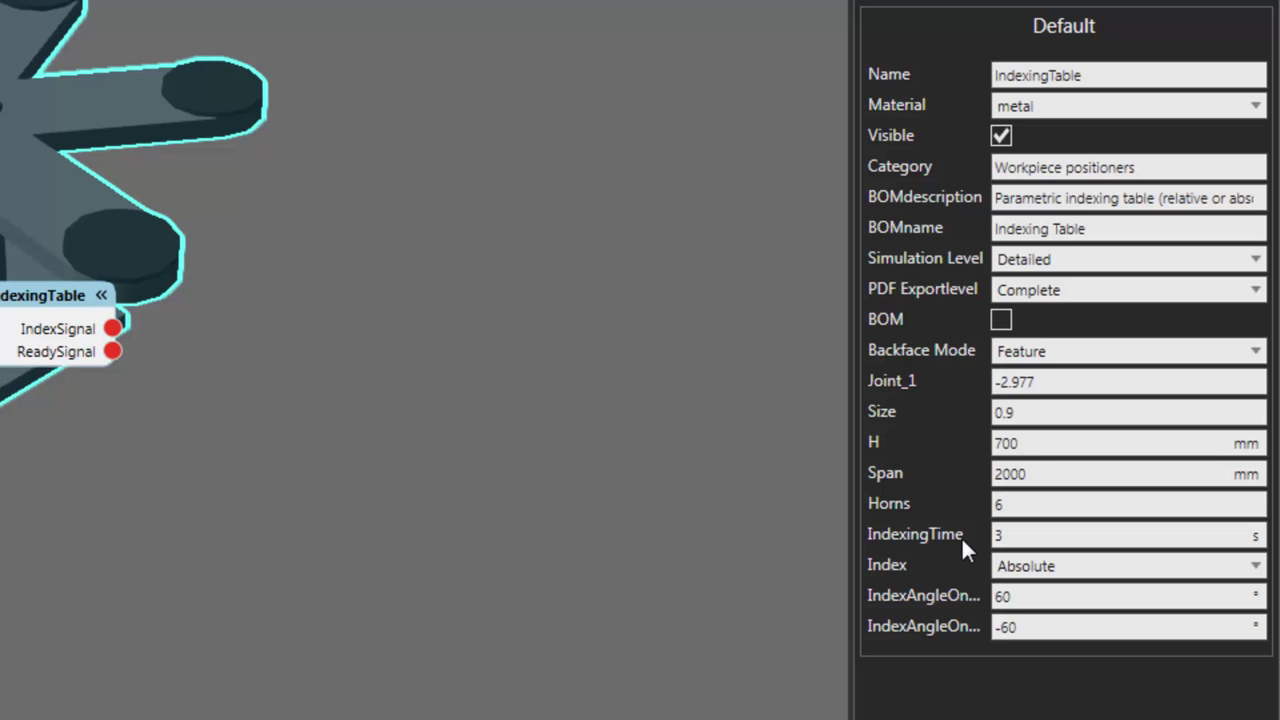
{"action": "left_click", "coordinate": [1050, 568]}
{"action": "left_click", "coordinate": [1054, 594]}
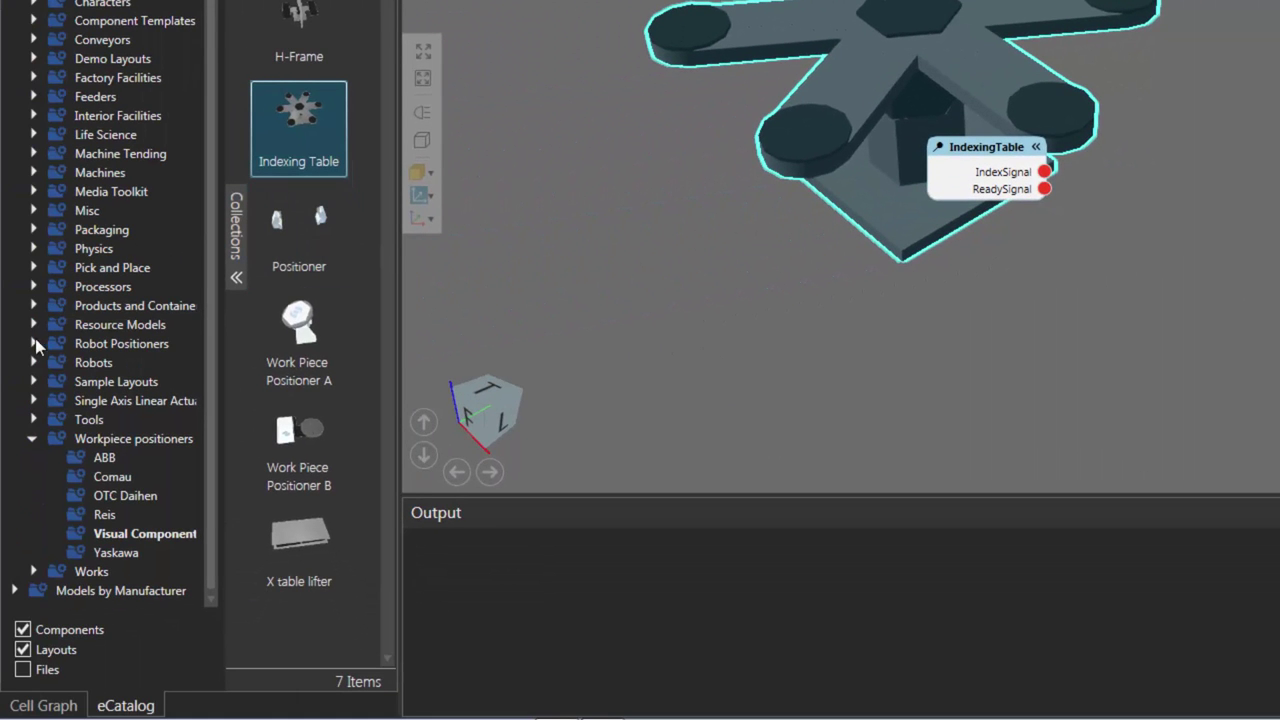
- Add a Generic Articulated Robot from the Visual Components robots collection beside the indexing table
{"action": "left_click", "coordinate": [33, 363]}
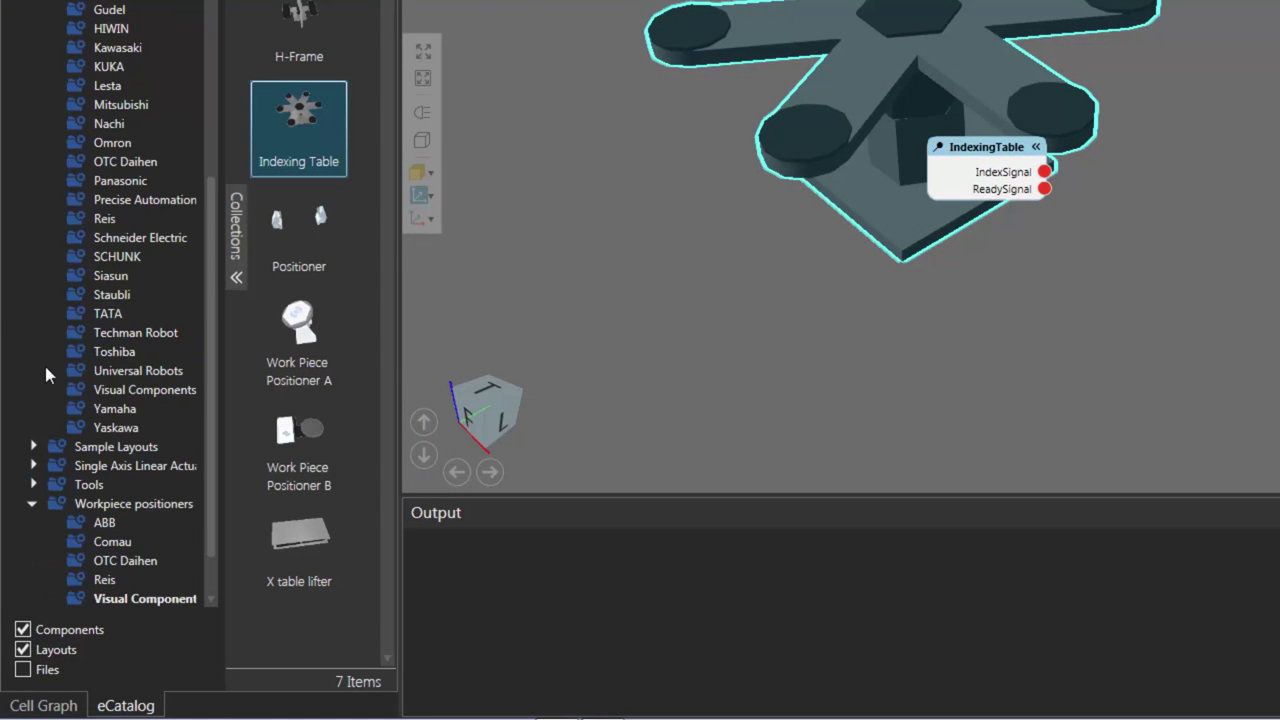
{"action": "left_click", "coordinate": [145, 390]}
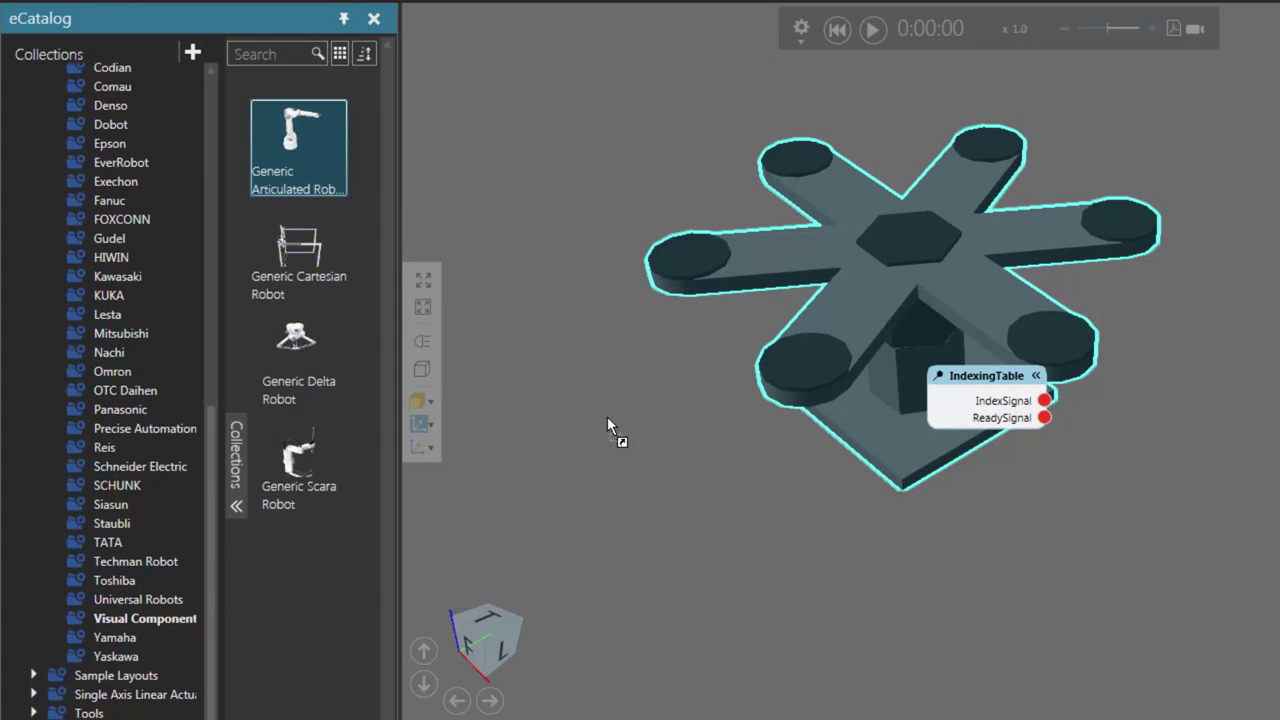
{"action": "left_click_drag", "start_coordinate": [601, 407], "coordinate": [614, 423]}
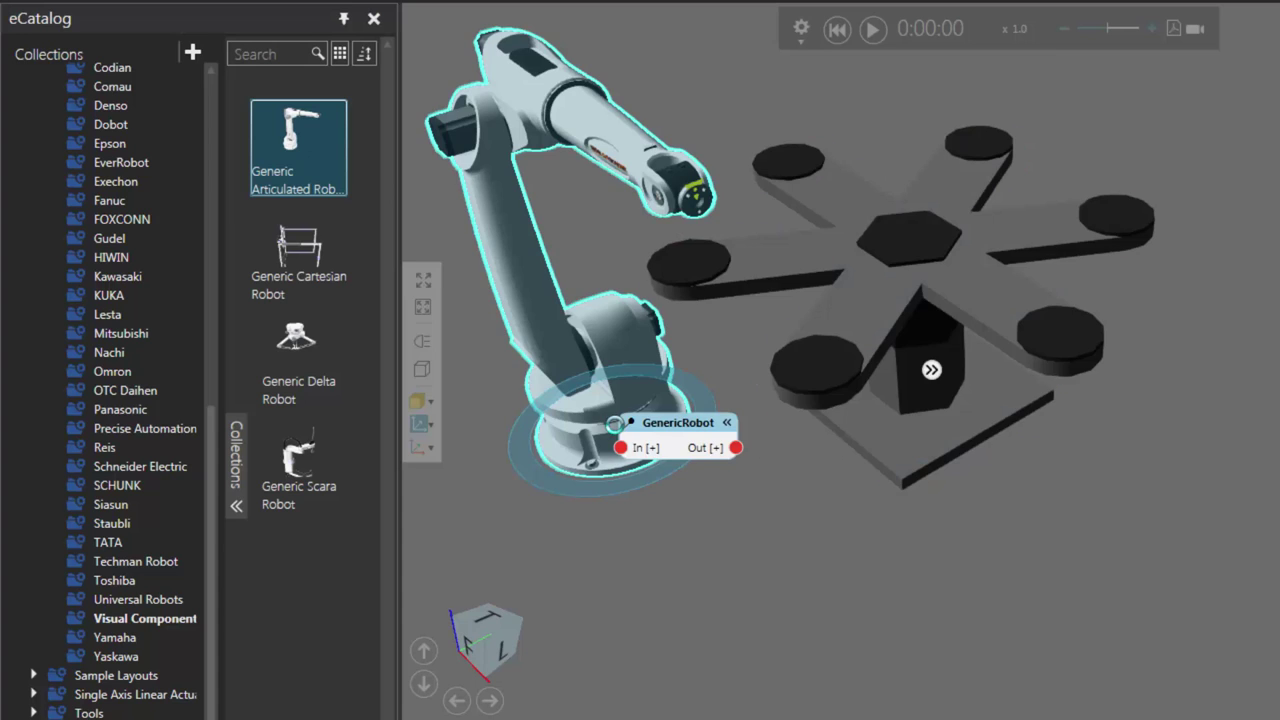
- Connect the indexing table's IndexSignal to a robot output and change that output to port 100
{"action": "left_click_drag", "start_coordinate": [684, 427], "coordinate": [684, 325]}
{"action": "left_click", "coordinate": [931, 370]}
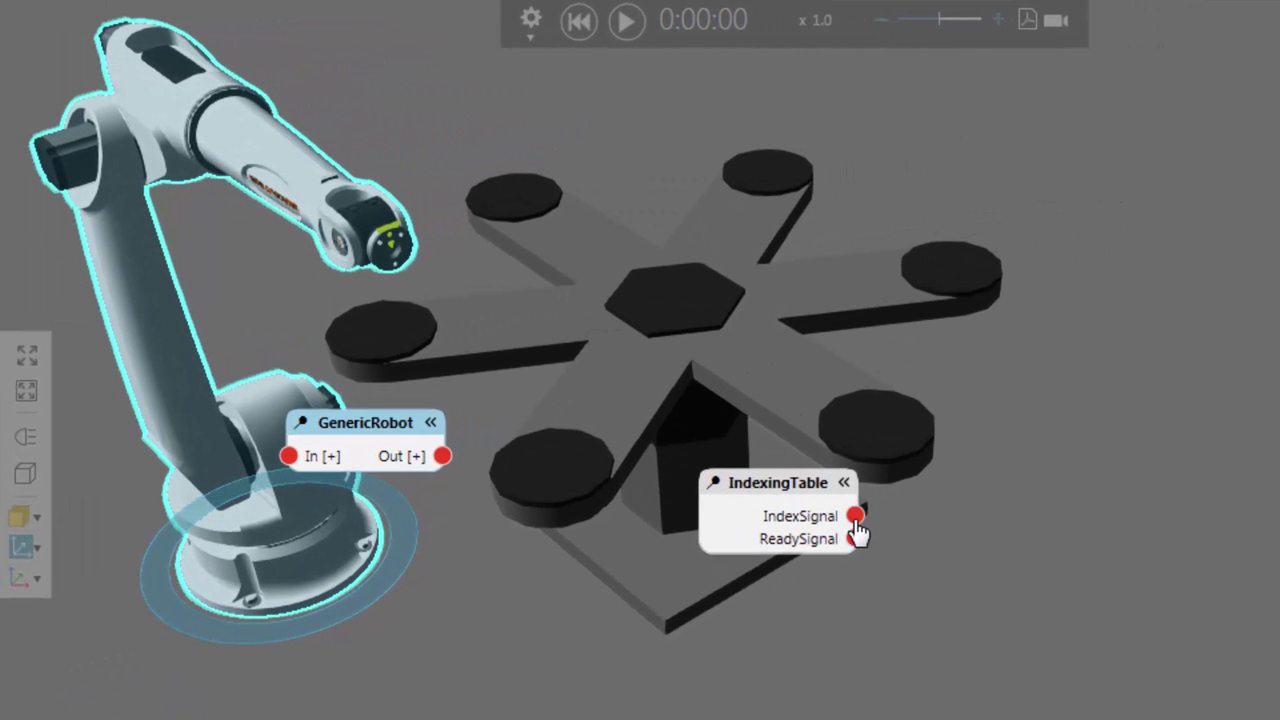
{"action": "left_click_drag", "start_coordinate": [856, 520], "coordinate": [443, 458]}
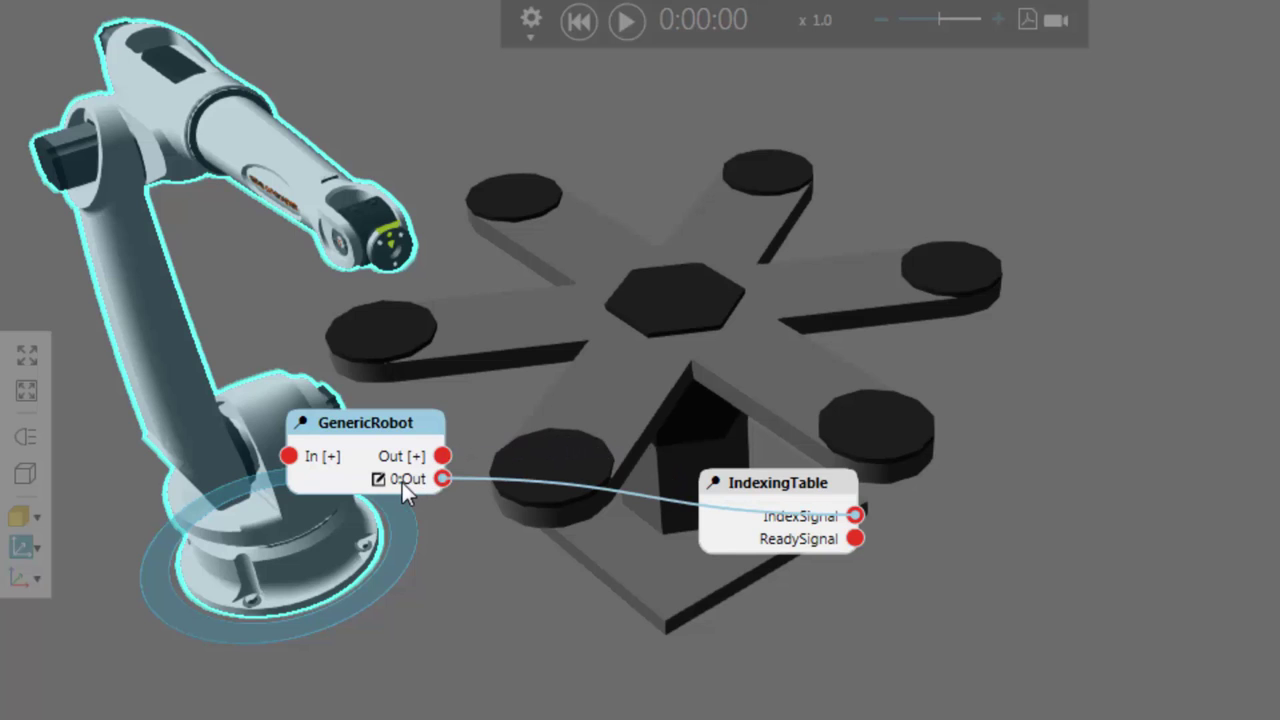
{"action": "left_click", "coordinate": [410, 481]}
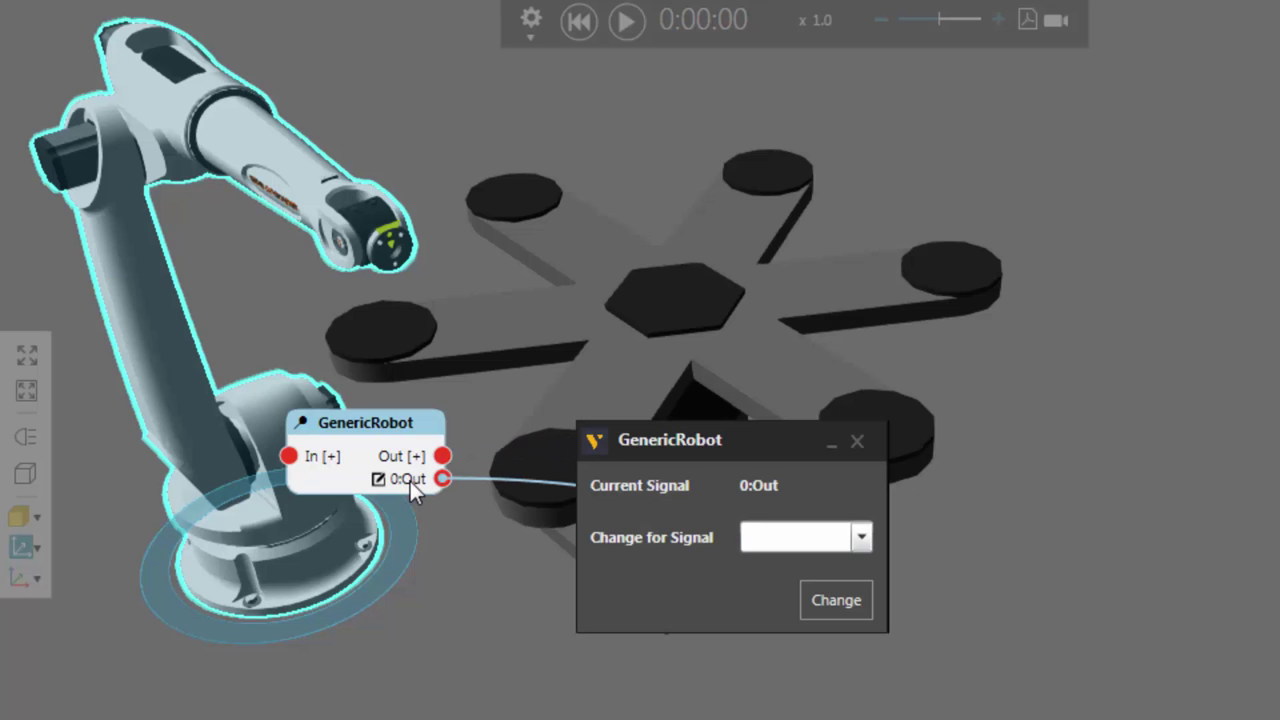
{"action": "left_click", "coordinate": [768, 540]}
{"action": "type", "text": "100"}
{"action": "key", "text": "Return"}
{"action": "left_click", "coordinate": [835, 600]}
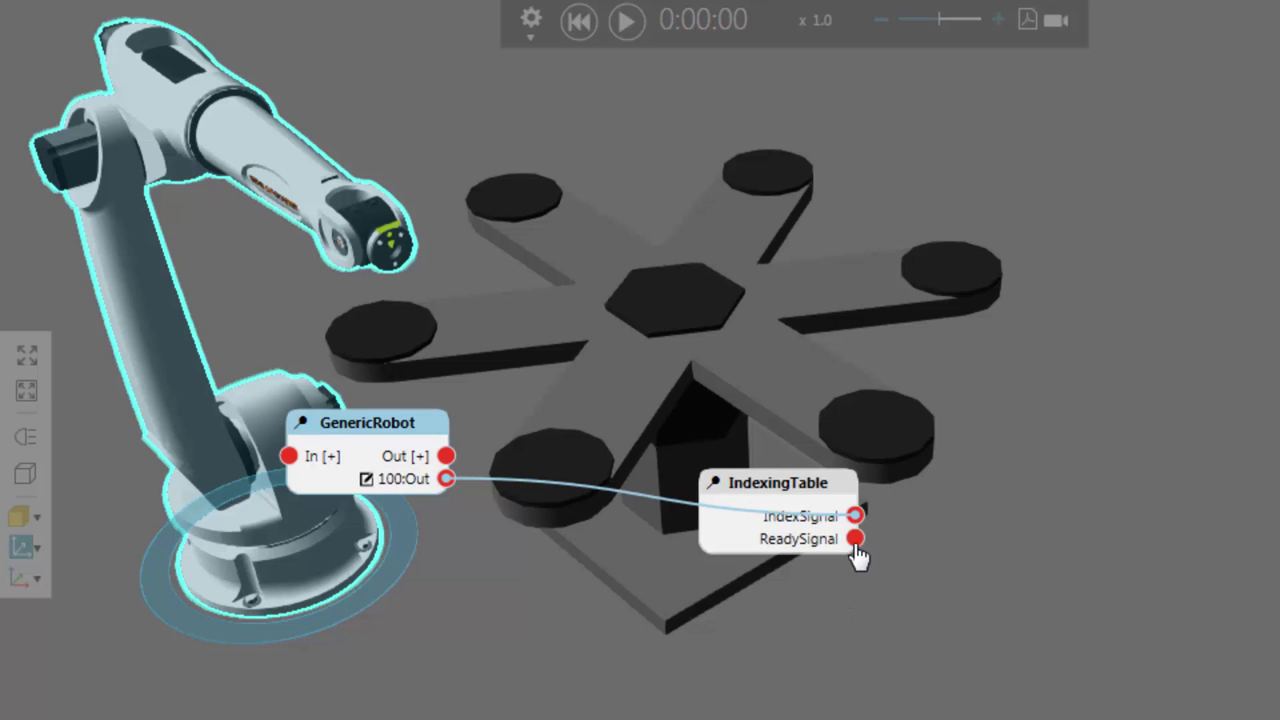
- Connect the table's ReadySignal to a robot input, change that input to port 101, and hide the signals
{"action": "left_click_drag", "start_coordinate": [855, 539], "coordinate": [289, 456]}
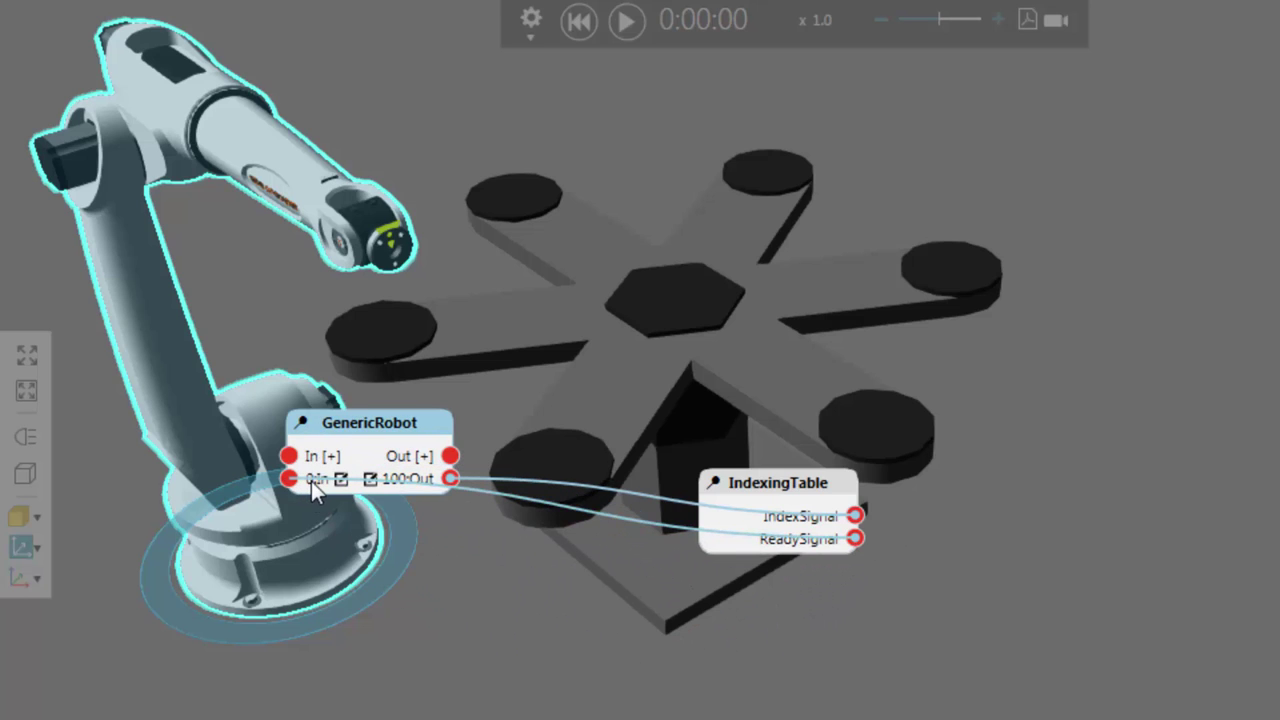
{"action": "left_click", "coordinate": [311, 481]}
{"action": "left_click", "coordinate": [771, 531]}
{"action": "type", "text": "101"}
{"action": "key", "text": "Return"}
{"action": "left_click", "coordinate": [836, 603]}
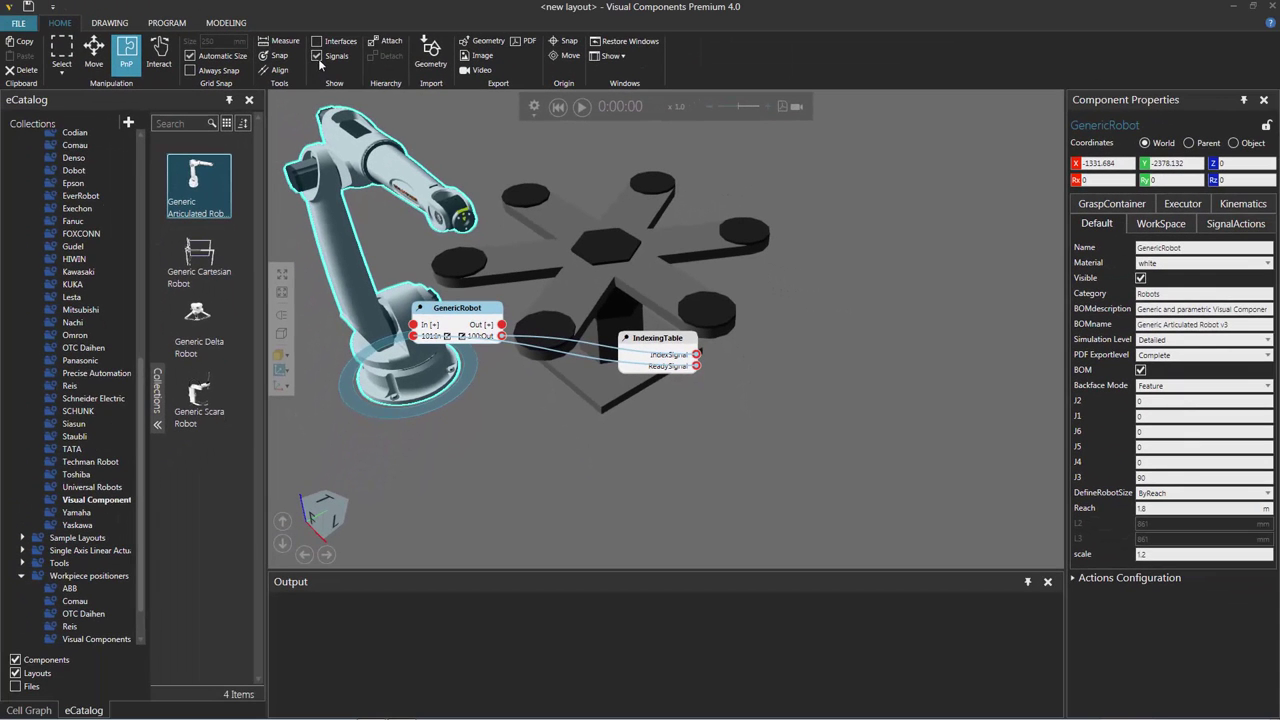
{"action": "left_click", "coordinate": [318, 58]}
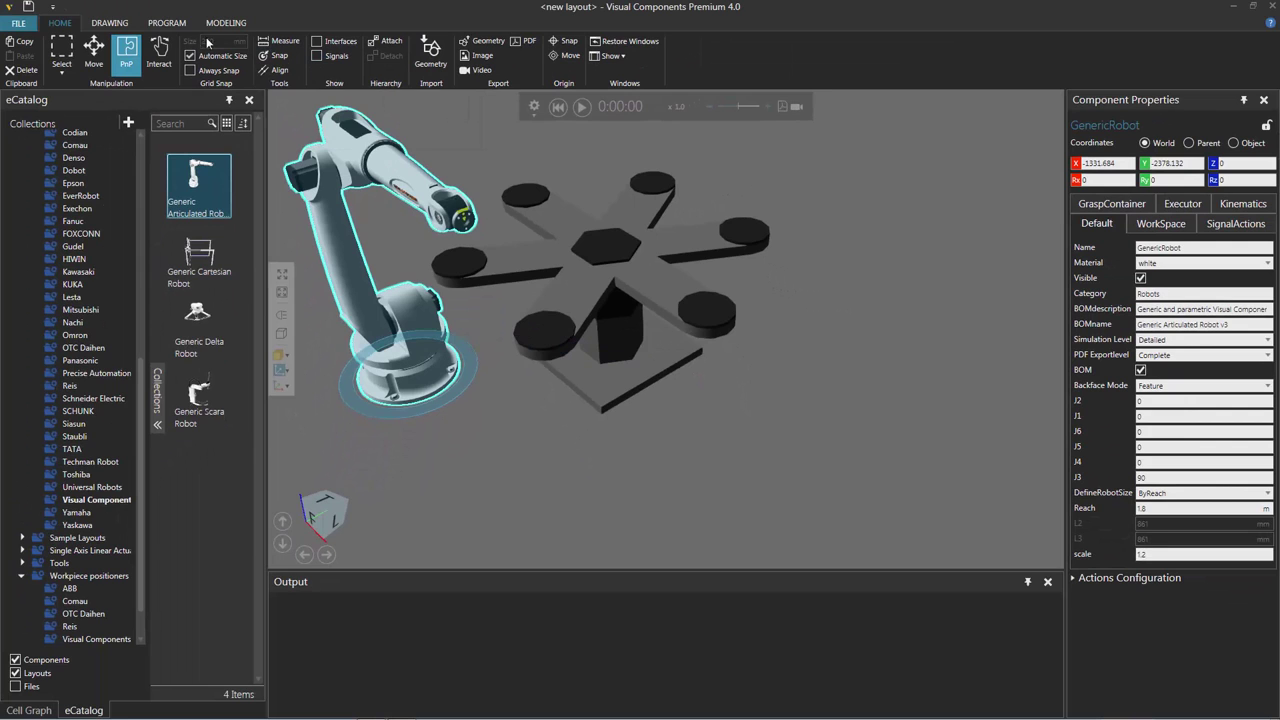
- Add a Set Binary Output statement to the robot's Main program with OutputPort 100 and OutputValue enabled
{"action": "left_click", "coordinate": [167, 23]}
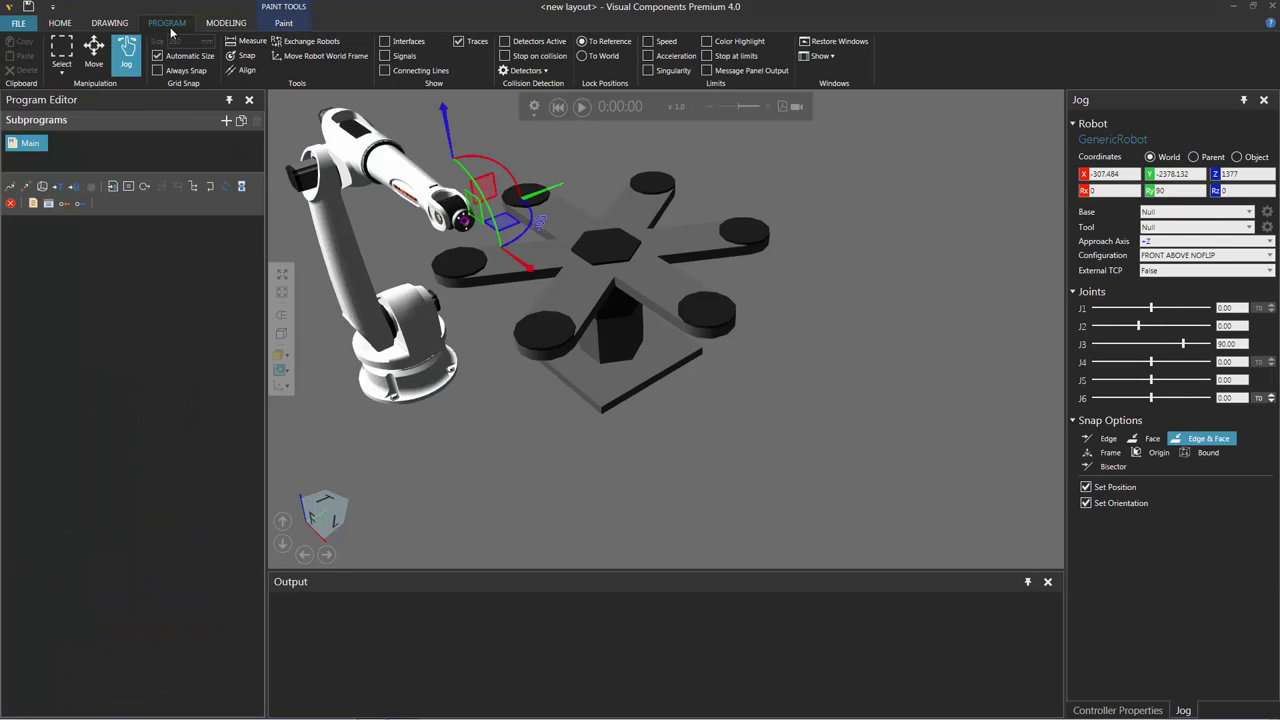
{"action": "left_click", "coordinate": [330, 233]}
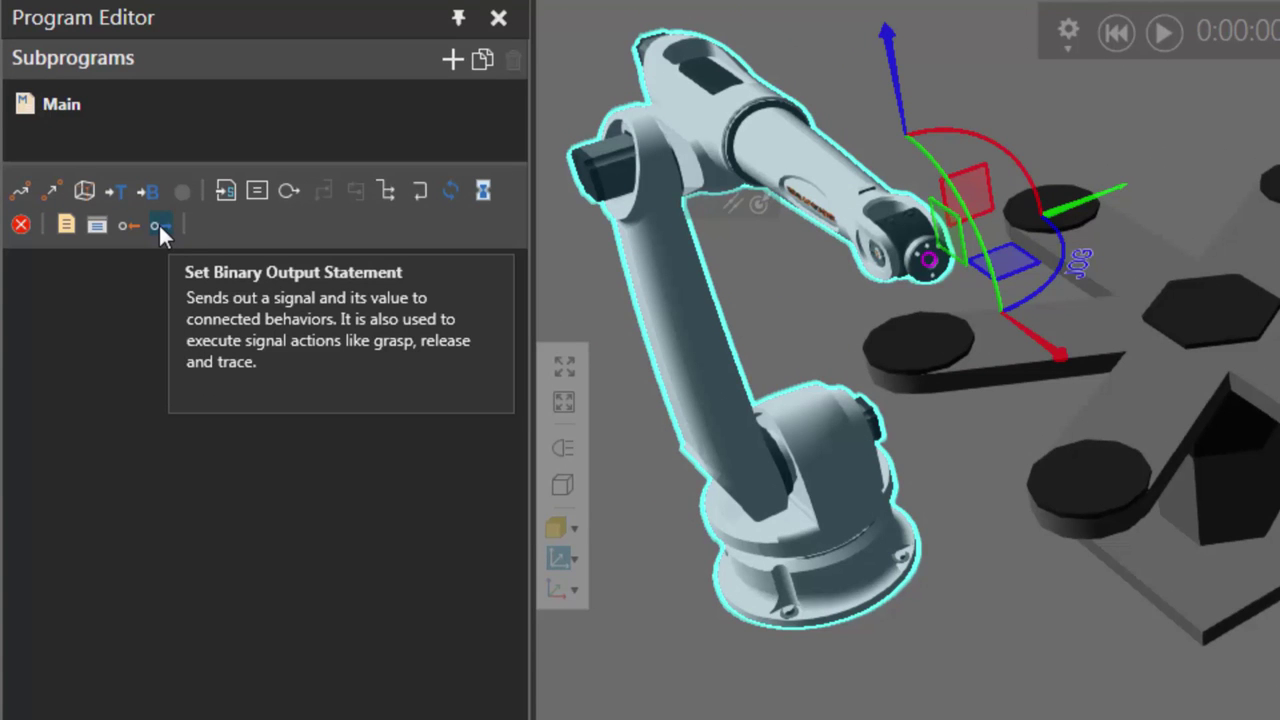
{"action": "left_click", "coordinate": [158, 226]}
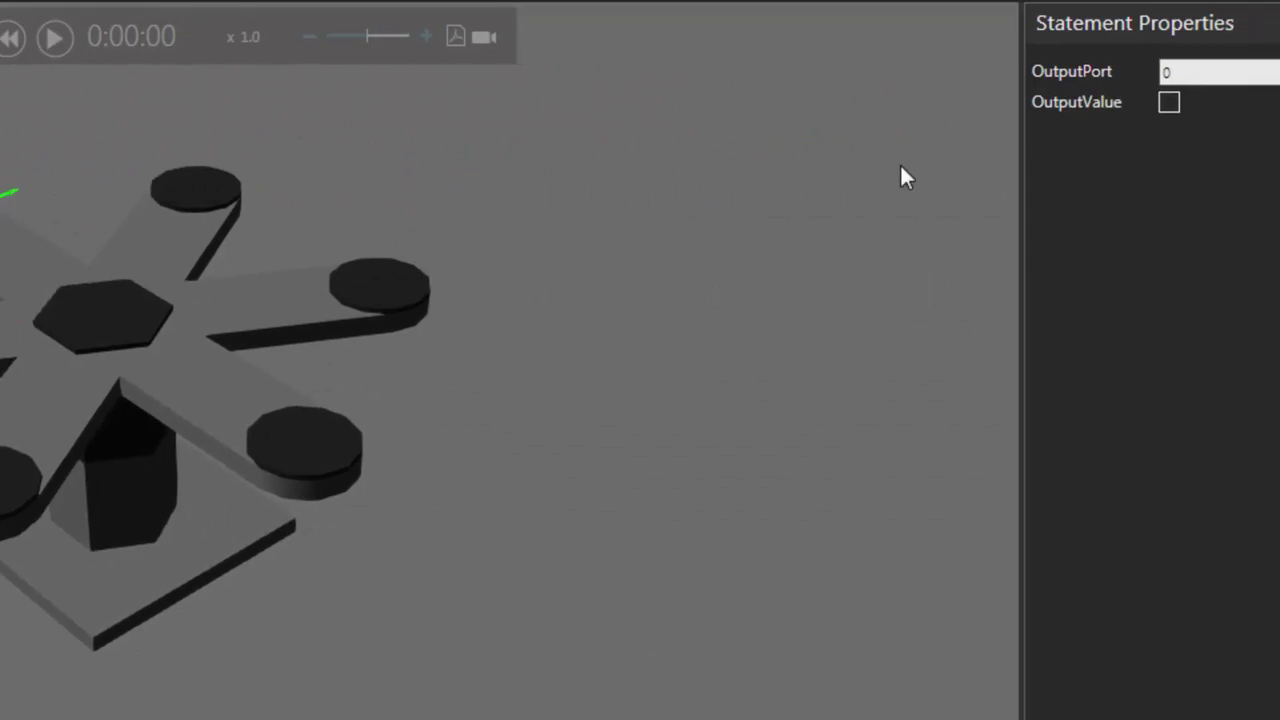
{"action": "left_click", "coordinate": [1187, 77]}
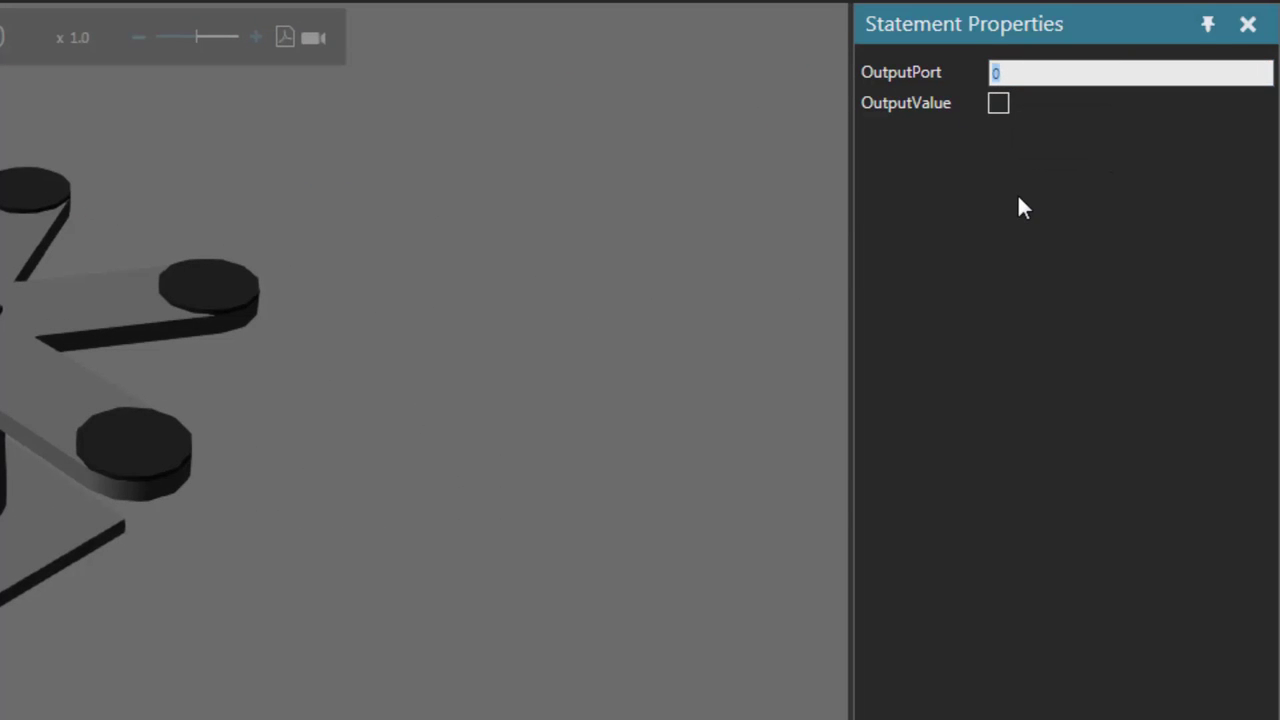
{"action": "type", "text": "100"}
{"action": "key", "text": "Return"}
{"action": "left_click", "coordinate": [999, 104]}
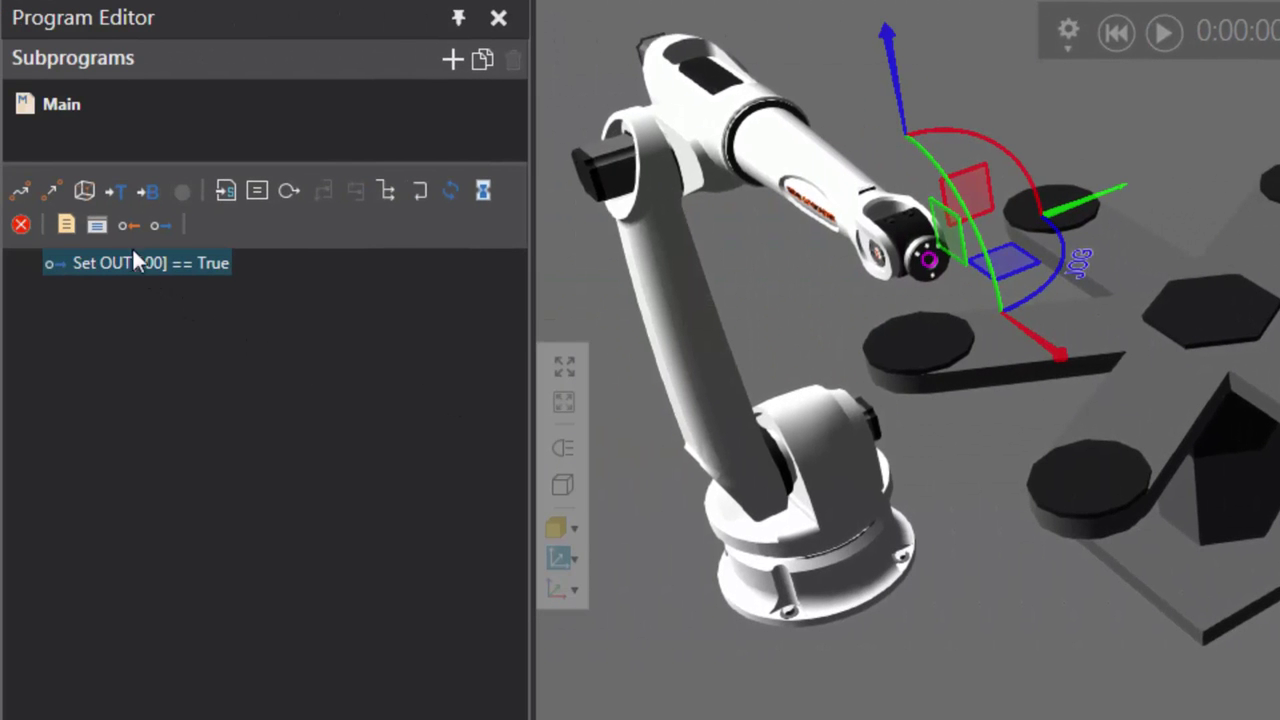
- Add a Wait Binary Input statement for port 101 with InputValue and WaitTrigger enabled, and run the simulation
{"action": "left_click", "coordinate": [127, 225]}
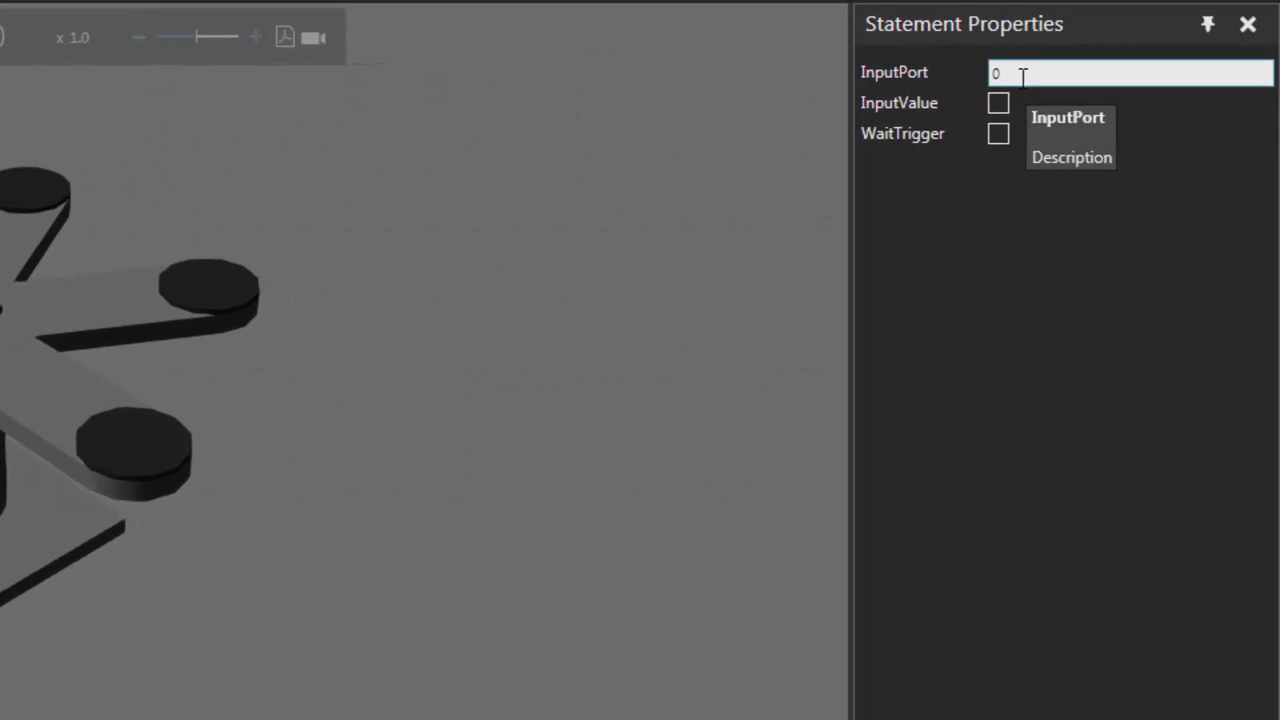
{"action": "left_click", "coordinate": [1022, 75]}
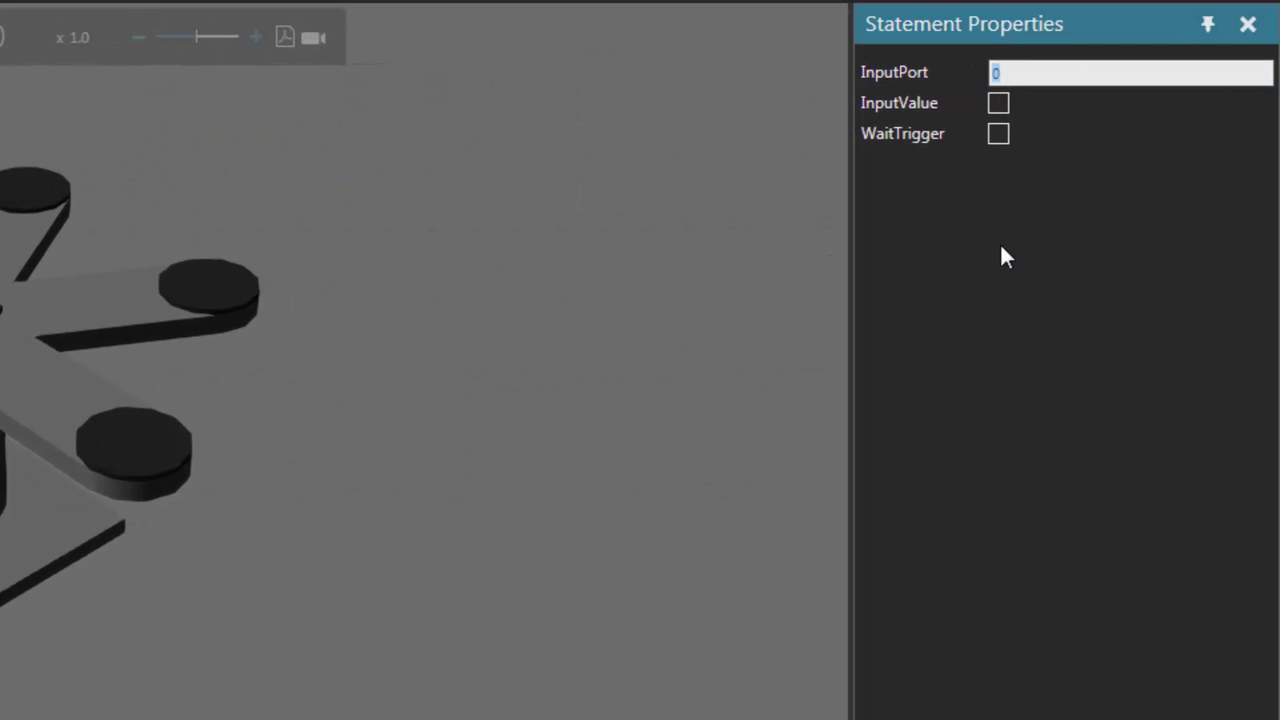
{"action": "type", "text": "101"}
{"action": "key", "text": "Return"}
{"action": "left_click", "coordinate": [999, 104]}
{"action": "left_click", "coordinate": [999, 134]}
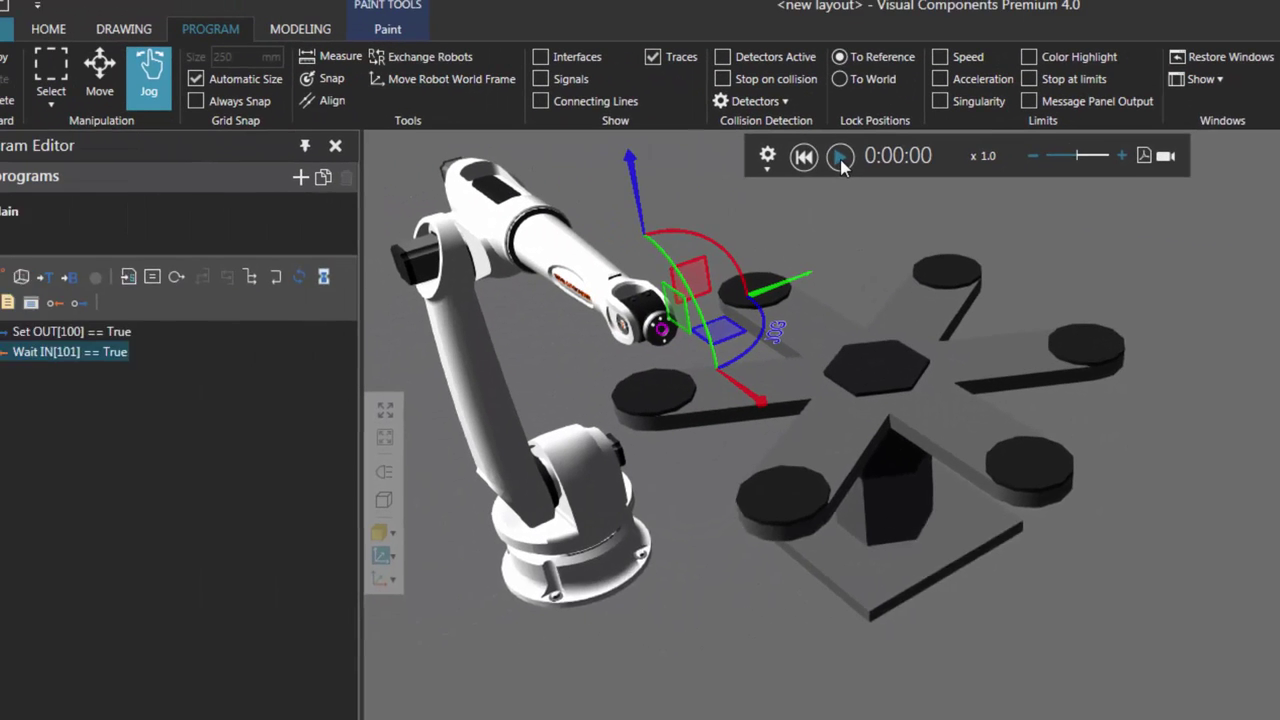
{"action": "left_click", "coordinate": [840, 158]}
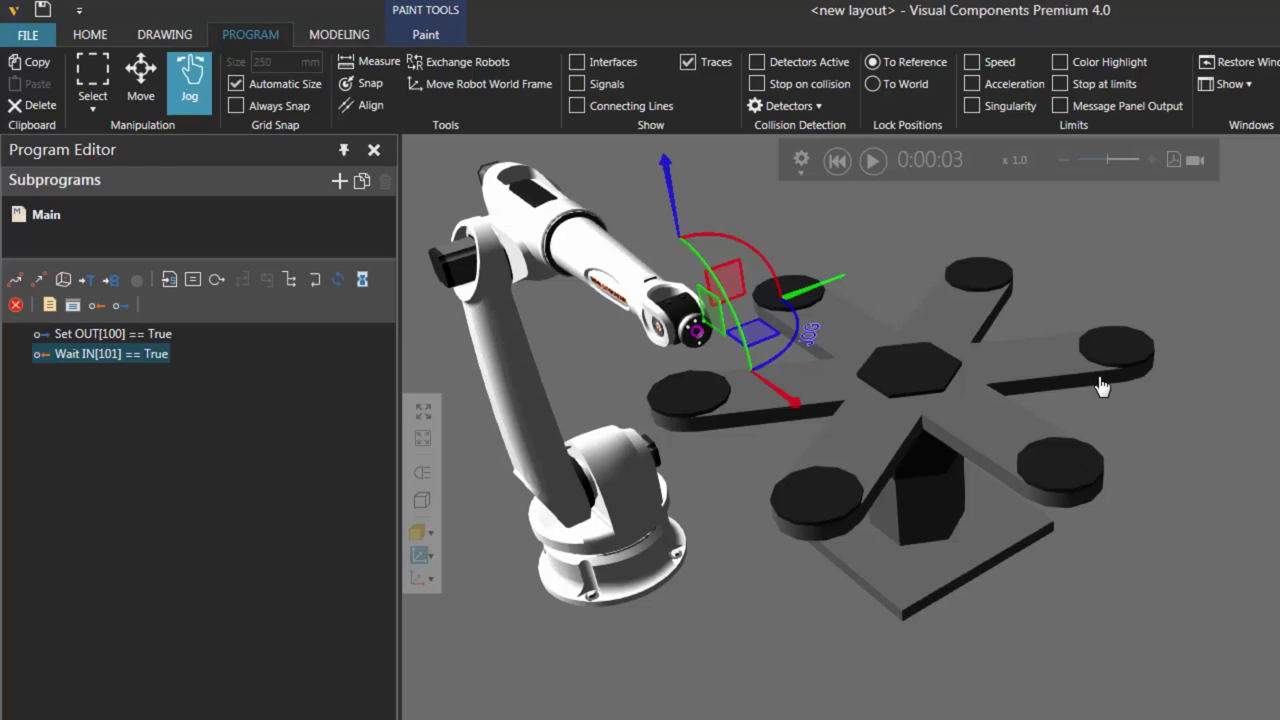
- Search the Products and Containers collection for "cylinder" and add the Cylinder component in front of the indexing table
{"action": "left_click", "coordinate": [91, 32]}
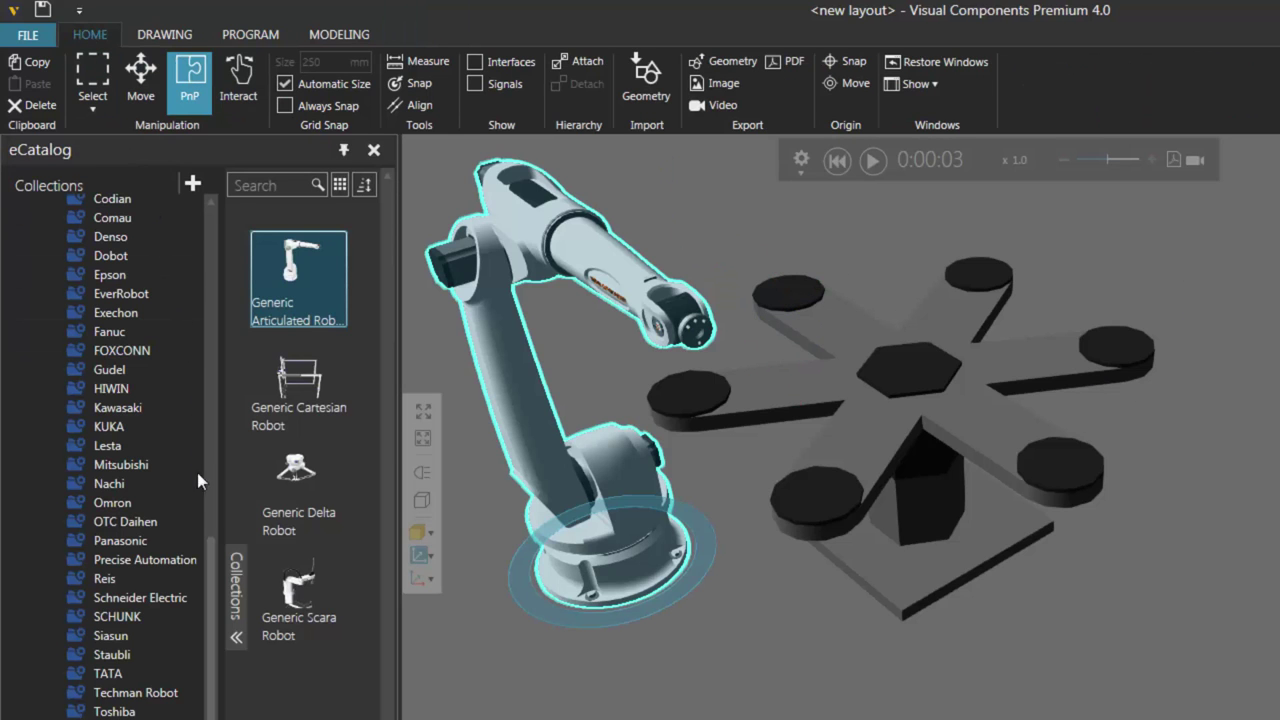
{"action": "left_click_drag", "start_coordinate": [212, 549], "coordinate": [210, 287]}
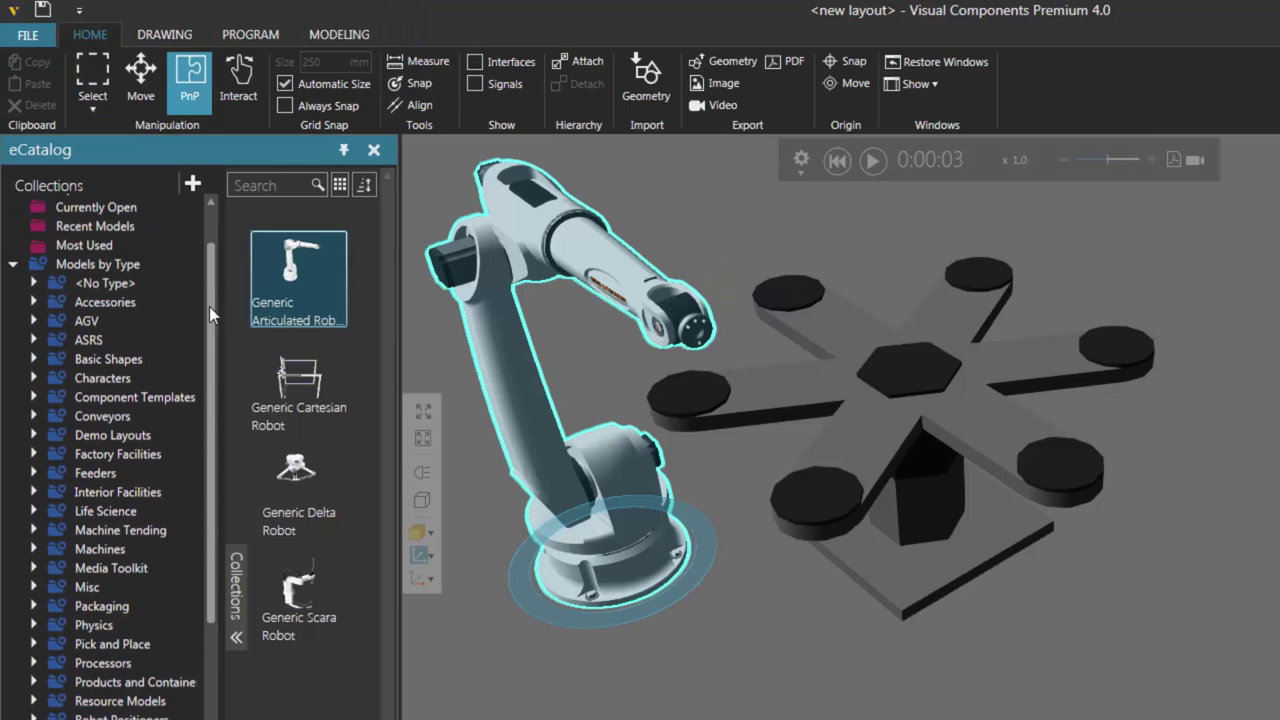
{"action": "left_click", "coordinate": [158, 684]}
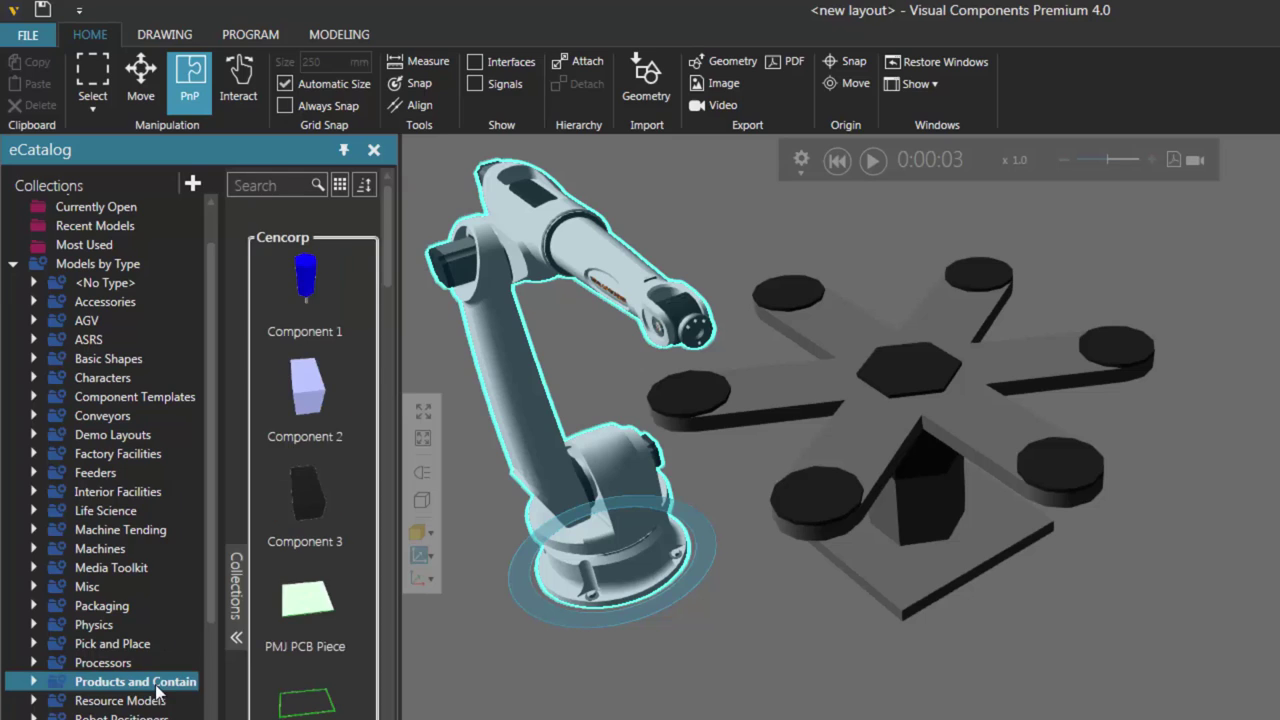
{"action": "left_click", "coordinate": [279, 185]}
{"action": "type", "text": "cylinder"}
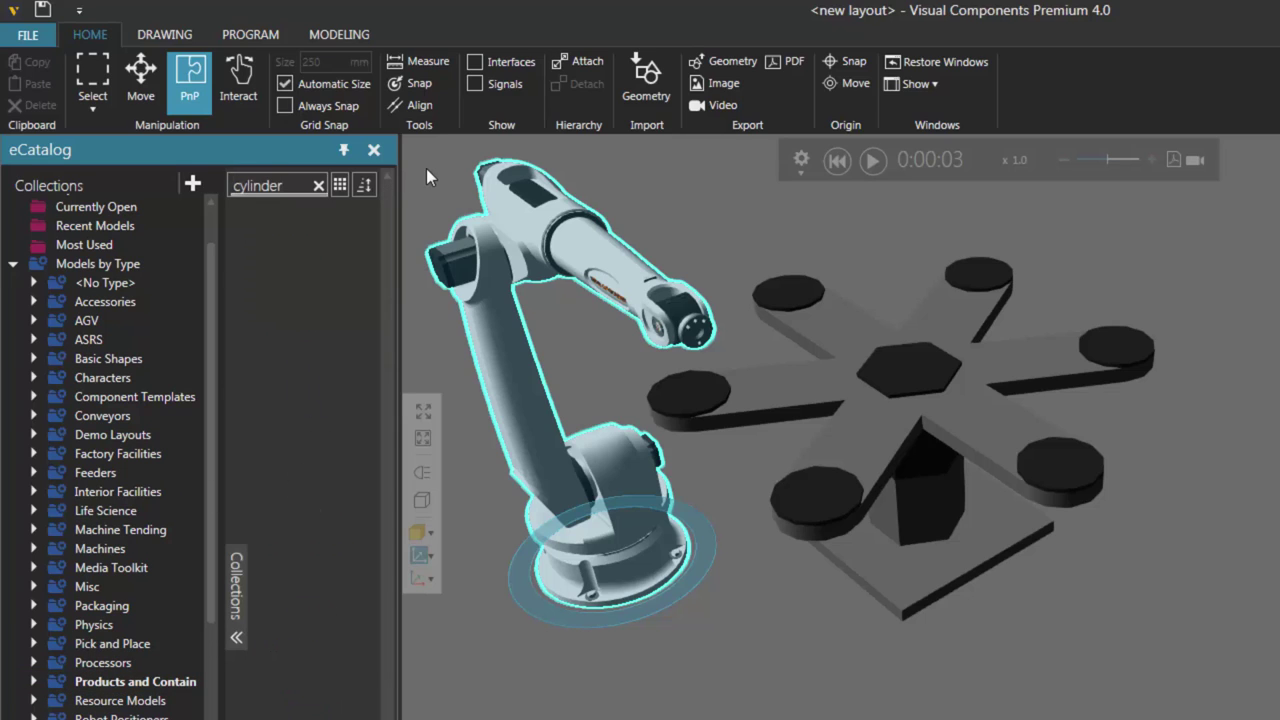
{"action": "double_click", "coordinate": [310, 275]}
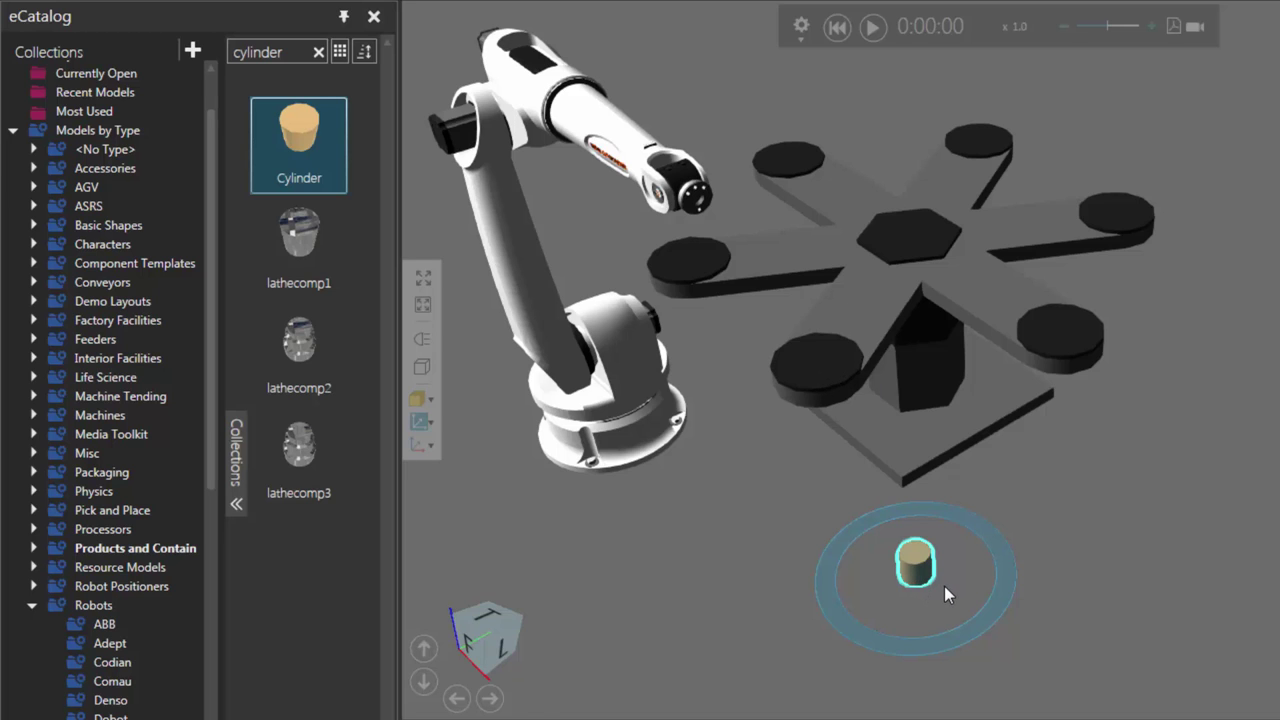
- Move the cylinder from the floor onto the indexing table's front plate by snapping its base to the plate surface
{"action": "key", "text": "shift"}
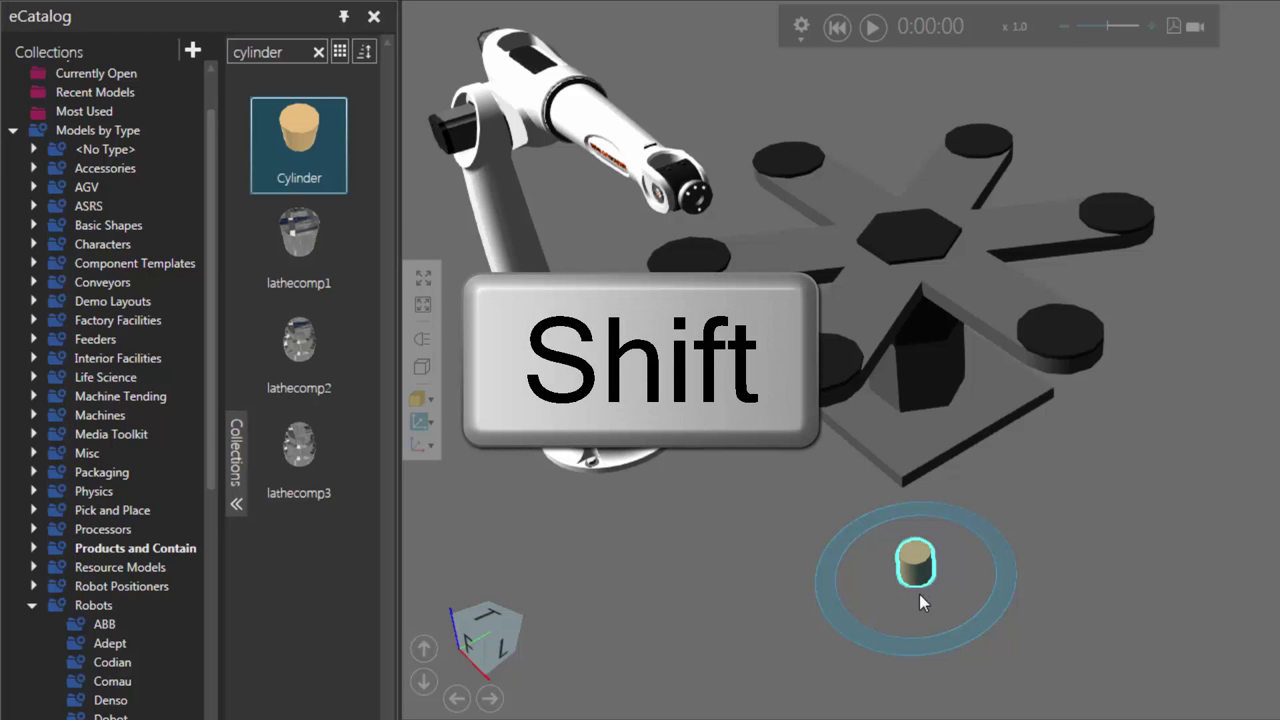
{"action": "scroll", "coordinate": [912, 590], "scroll_direction": "up", "scroll_amount": 3}
{"action": "scroll", "coordinate": [912, 590], "scroll_direction": "up", "scroll_amount": 3}
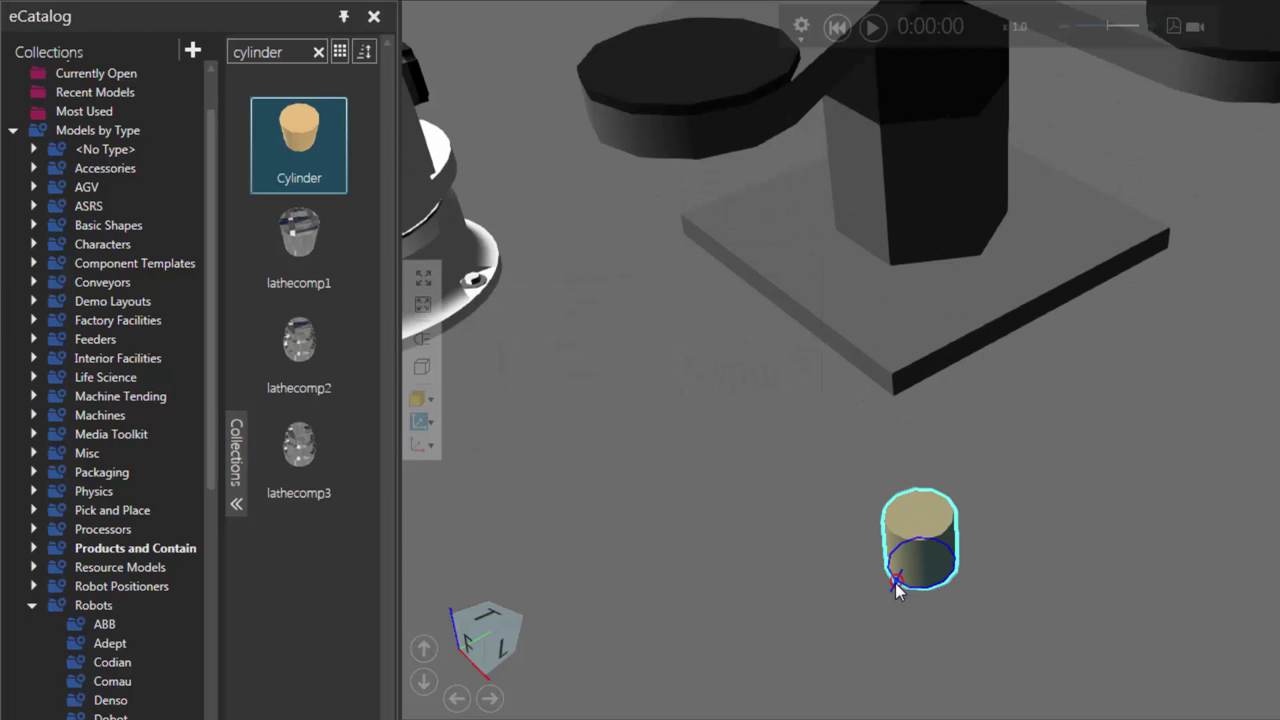
{"action": "left_click", "coordinate": [905, 588]}
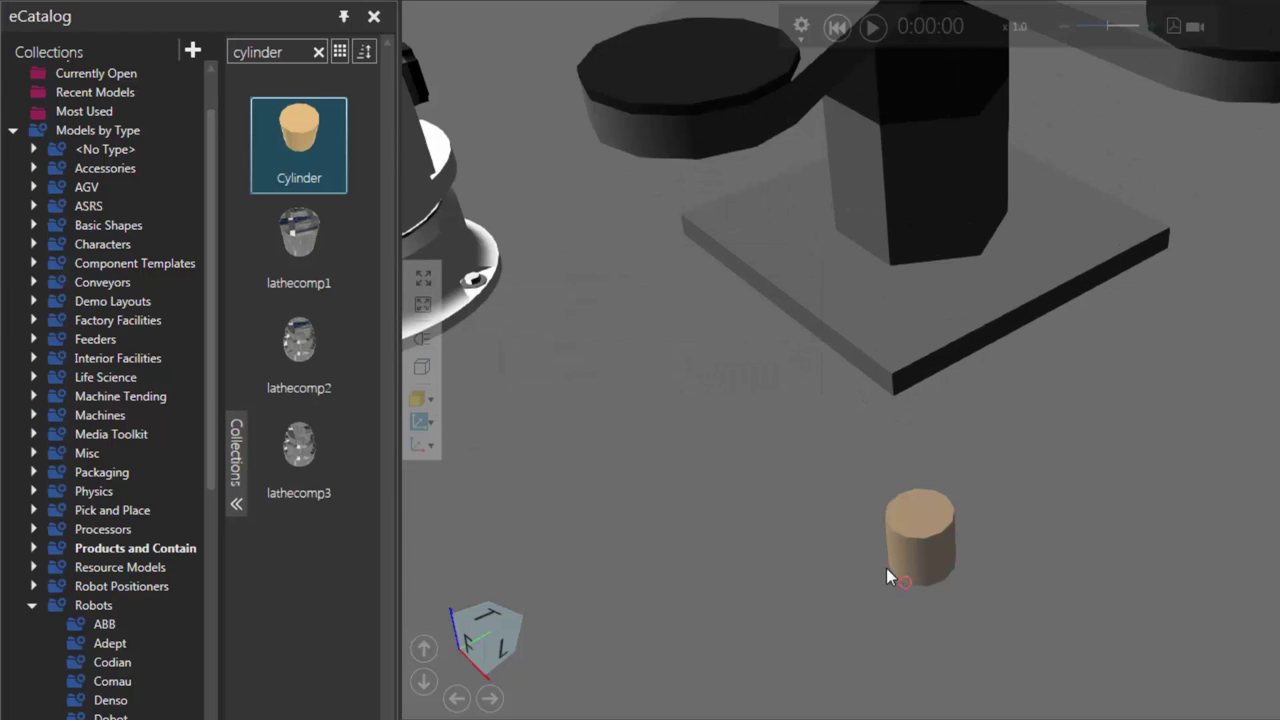
{"action": "mouse_move", "coordinate": [903, 537]}
{"action": "left_mouse_down"}
{"action": "mouse_move", "coordinate": [990, 526]}
{"action": "mouse_move", "coordinate": [888, 503]}
{"action": "mouse_move", "coordinate": [719, 522]}
{"action": "mouse_move", "coordinate": [748, 503]}
{"action": "mouse_move", "coordinate": [722, 378]}
{"action": "mouse_move", "coordinate": [703, 77]}
{"action": "mouse_move", "coordinate": [691, 72]}
{"action": "left_mouse_up"}
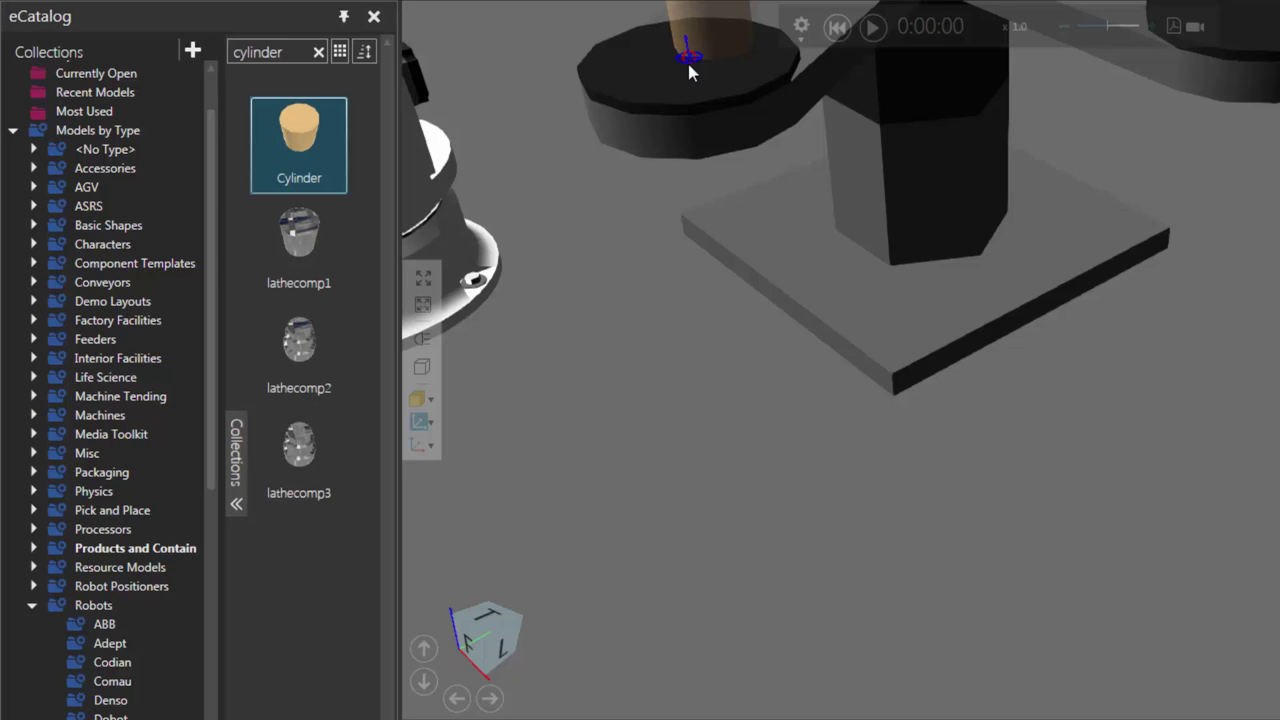
{"action": "scroll", "coordinate": [707, 249], "scroll_direction": "down", "scroll_amount": 3}
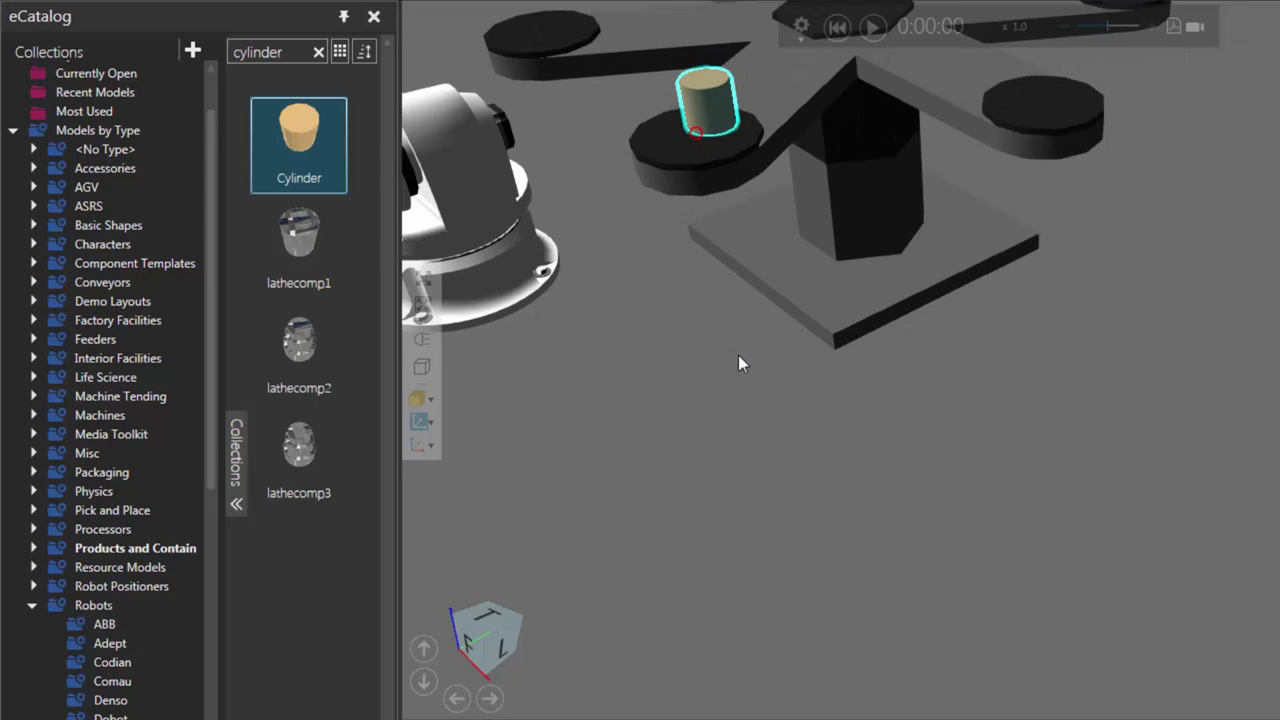
{"action": "scroll", "coordinate": [738, 355], "scroll_direction": "down", "scroll_amount": 3}
{"action": "scroll", "coordinate": [877, 490], "scroll_direction": "up", "scroll_amount": 3}
{"action": "key", "text": "Escape"}
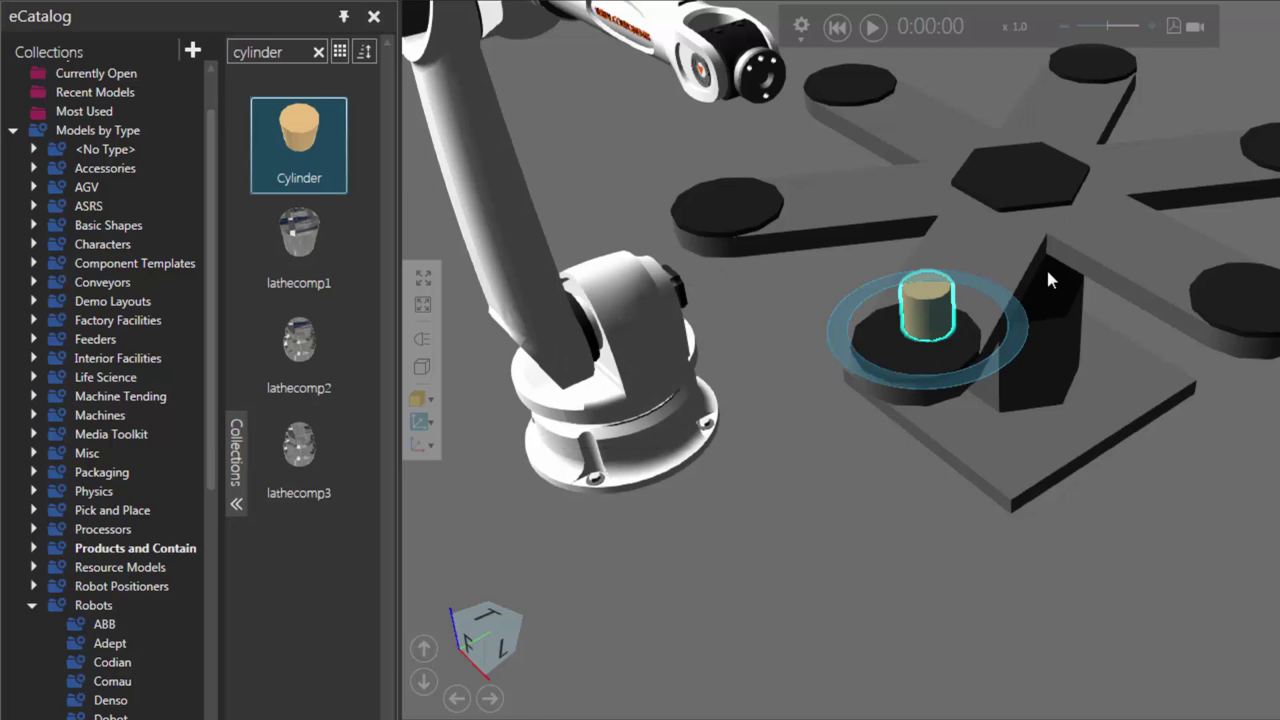
- Rotate the indexing table interactively to test whether the cylinder follows its arm, and reset the simulation
{"action": "left_click", "coordinate": [1001, 248]}
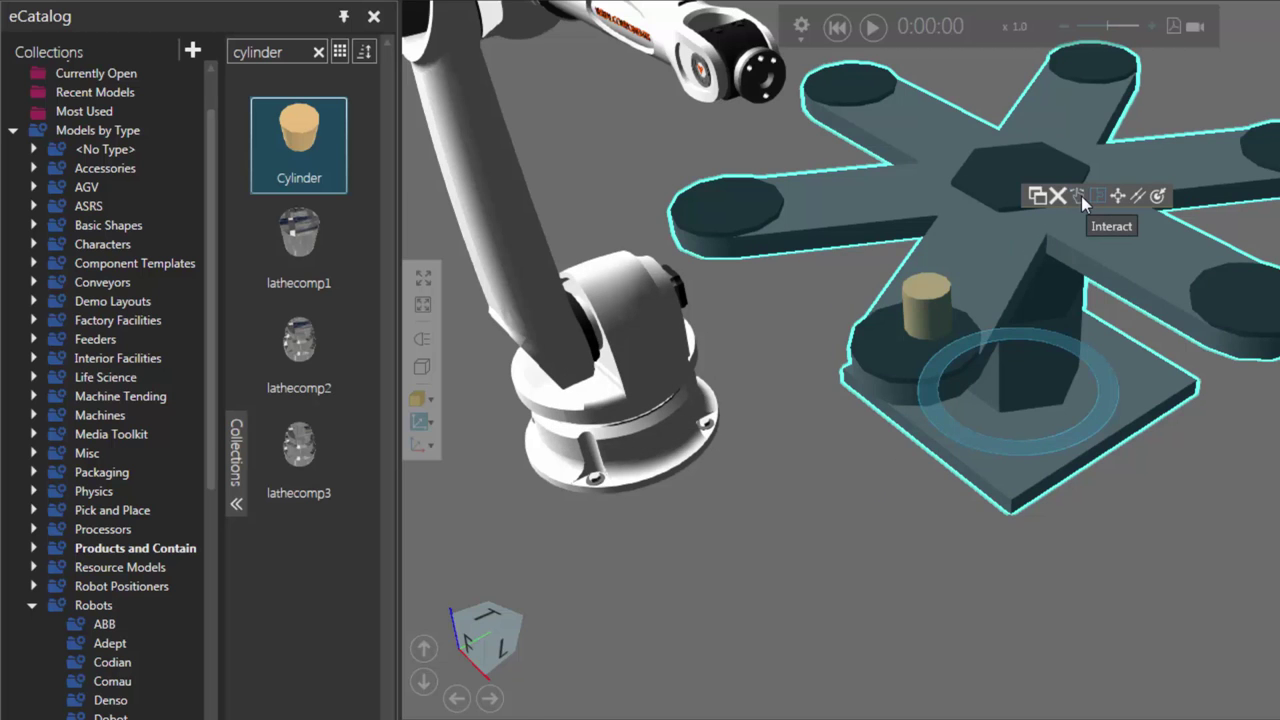
{"action": "left_click_drag", "start_coordinate": [1006, 263], "coordinate": [960, 160]}
{"action": "left_click", "coordinate": [837, 27]}
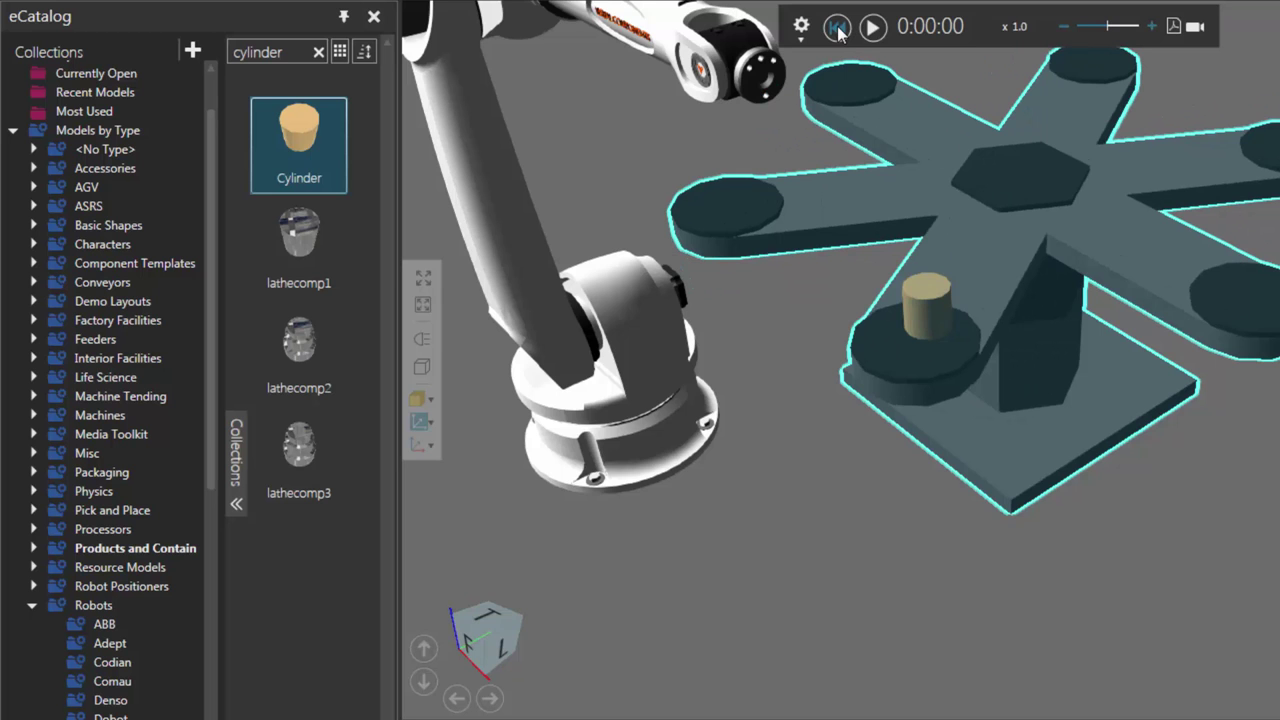
- Attach the cylinder to the indexing table's rotating arm node as its new parent
{"action": "left_click", "coordinate": [928, 292]}
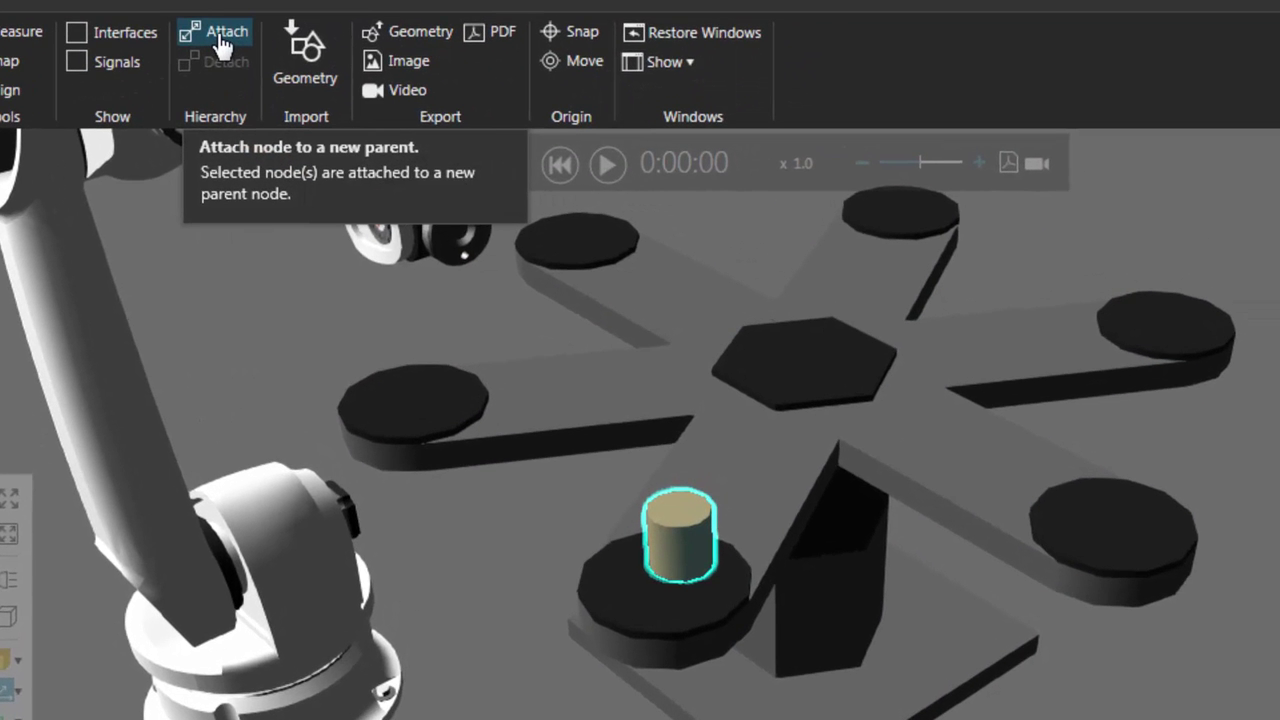
{"action": "left_click", "coordinate": [219, 42]}
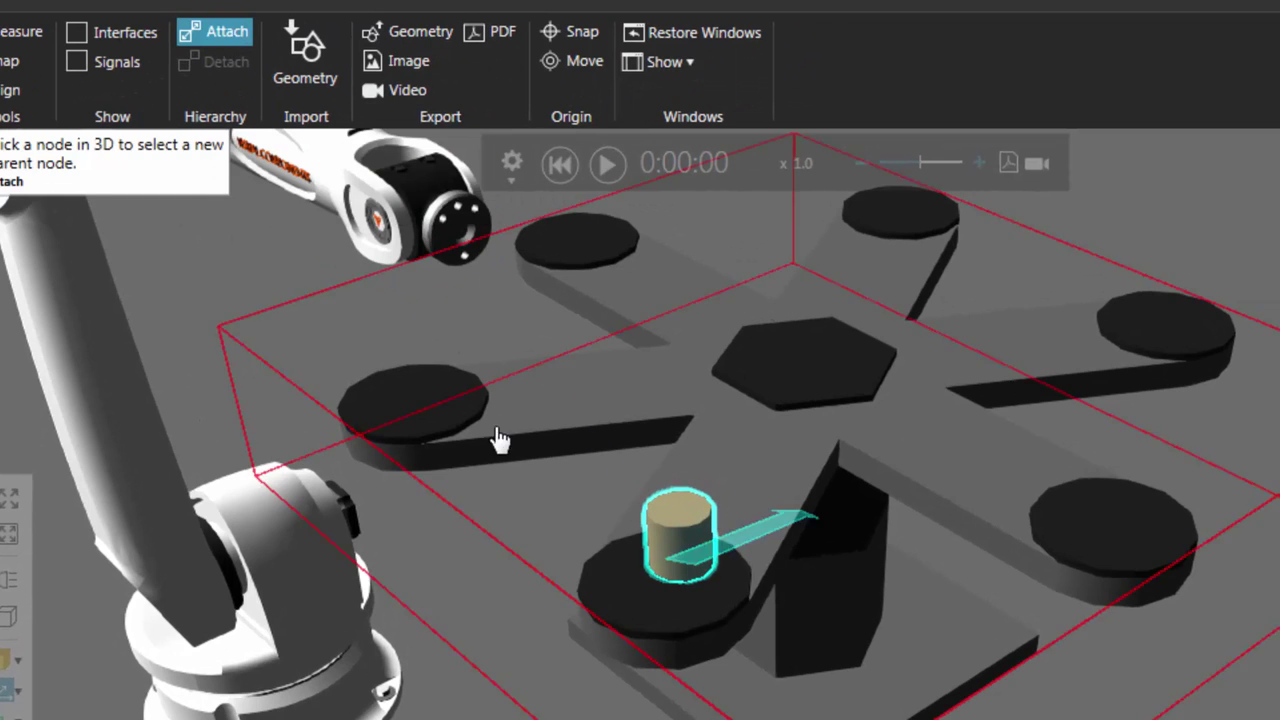
{"action": "left_click", "coordinate": [802, 430]}
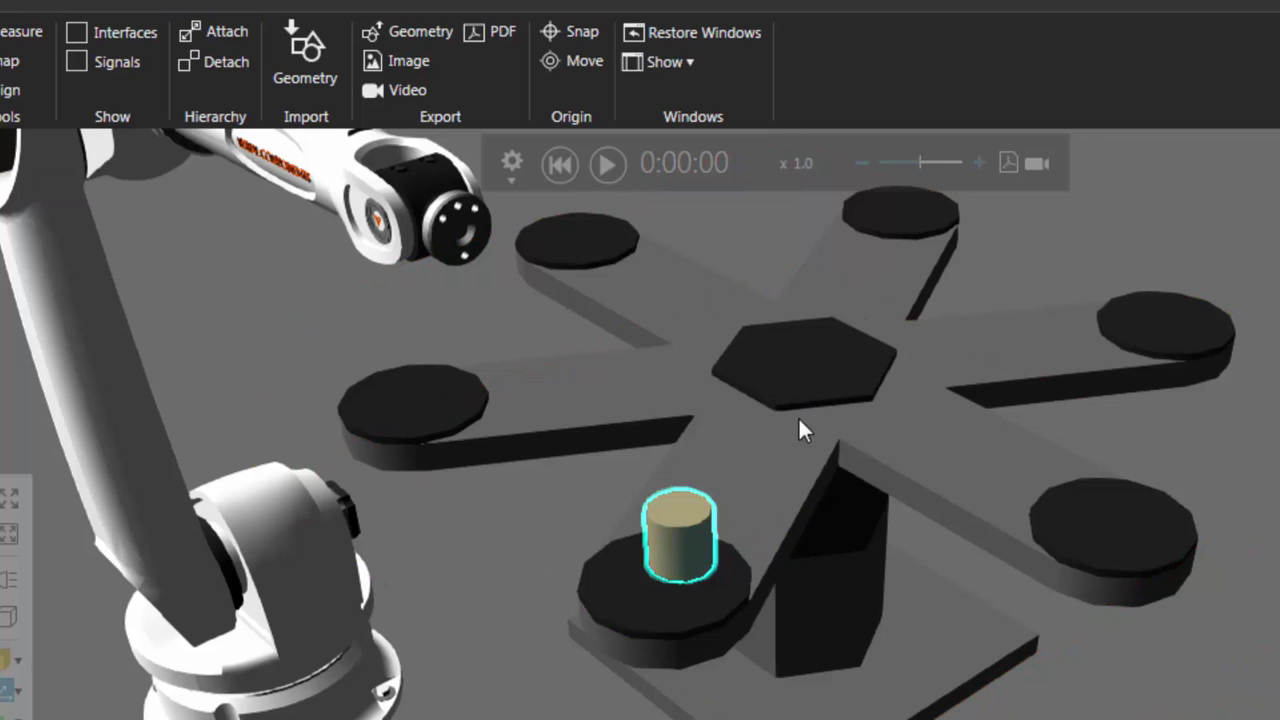
- Rotate the indexing table interactively to check the attached cylinder, reset, and run the simulation
{"action": "left_click", "coordinate": [779, 458]}
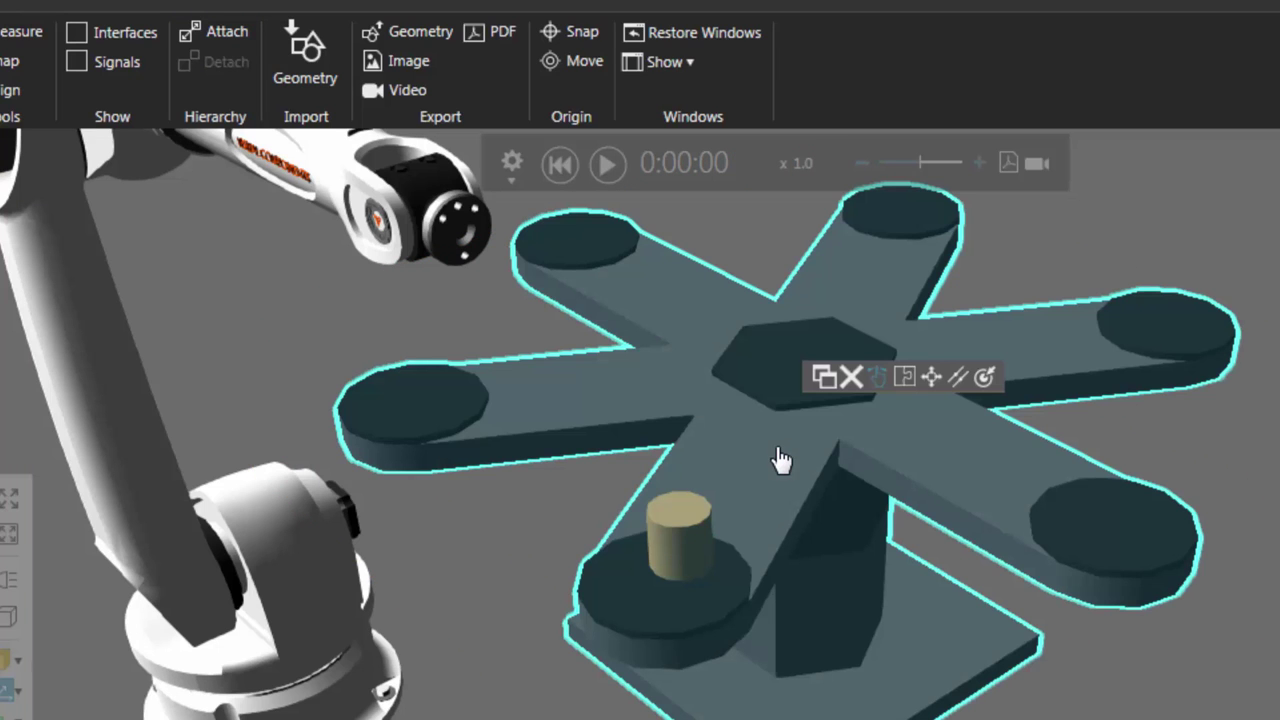
{"action": "left_click_drag", "start_coordinate": [754, 491], "coordinate": [787, 460]}
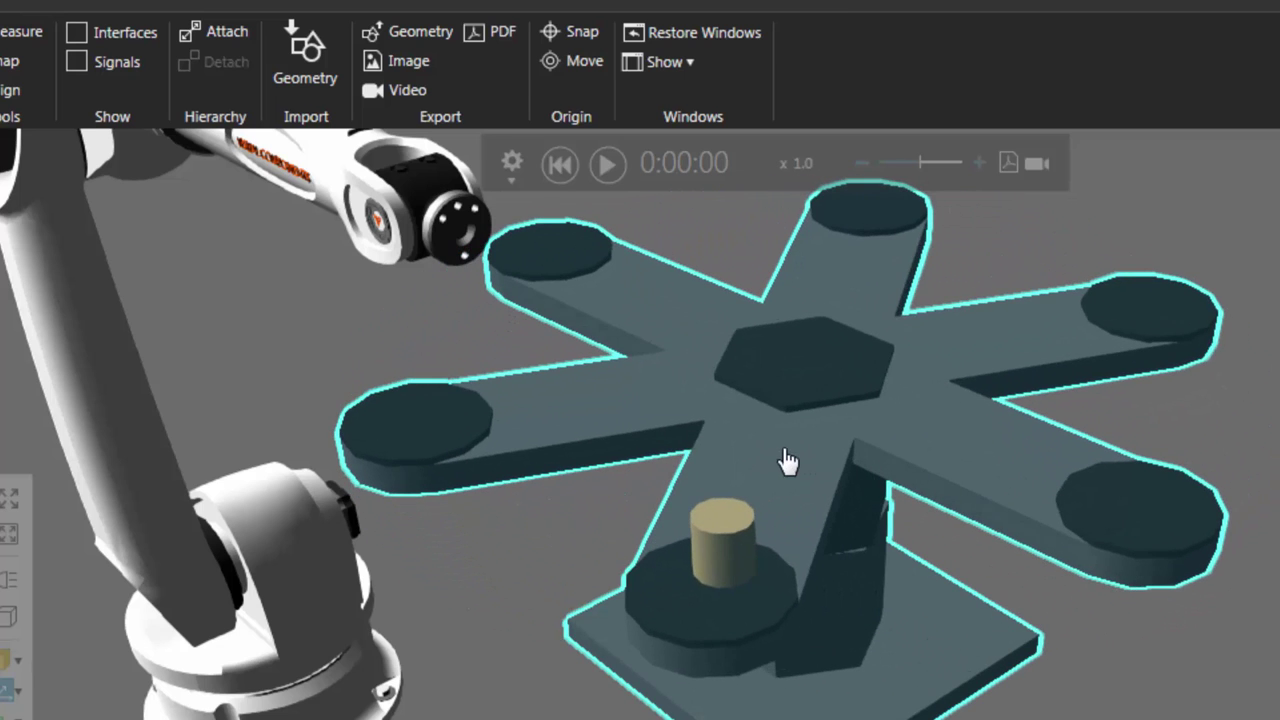
{"action": "left_click", "coordinate": [557, 168]}
{"action": "left_click", "coordinate": [607, 165]}
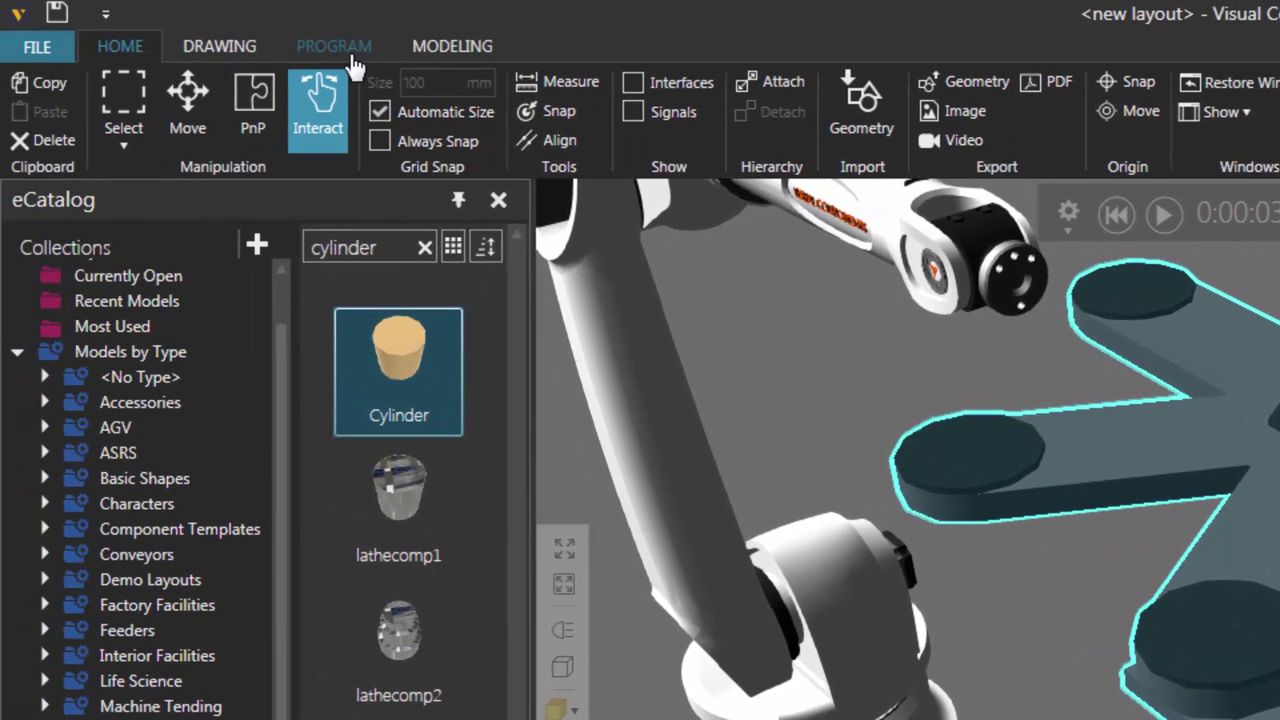
- Add a 2 s Delay statement after the Wait IN[101] statement in the robot's Main program
{"action": "left_click", "coordinate": [350, 50]}
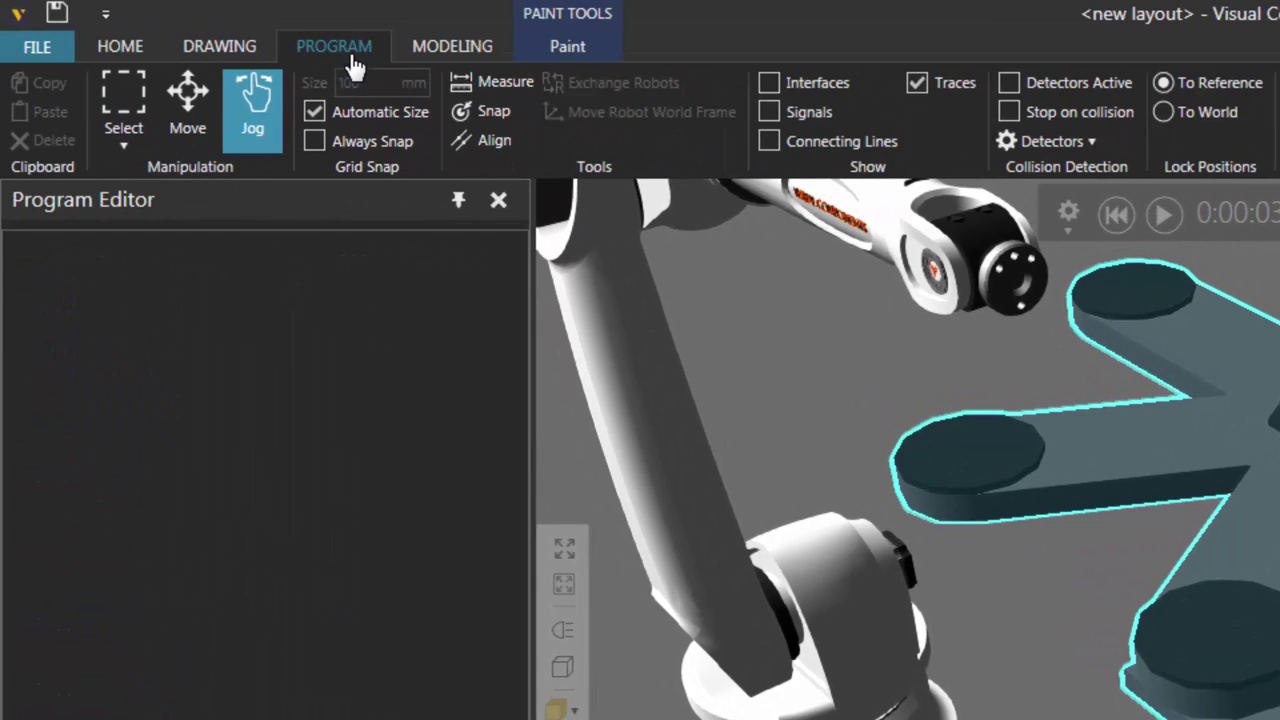
{"action": "left_click", "coordinate": [655, 427]}
{"action": "left_click", "coordinate": [172, 480]}
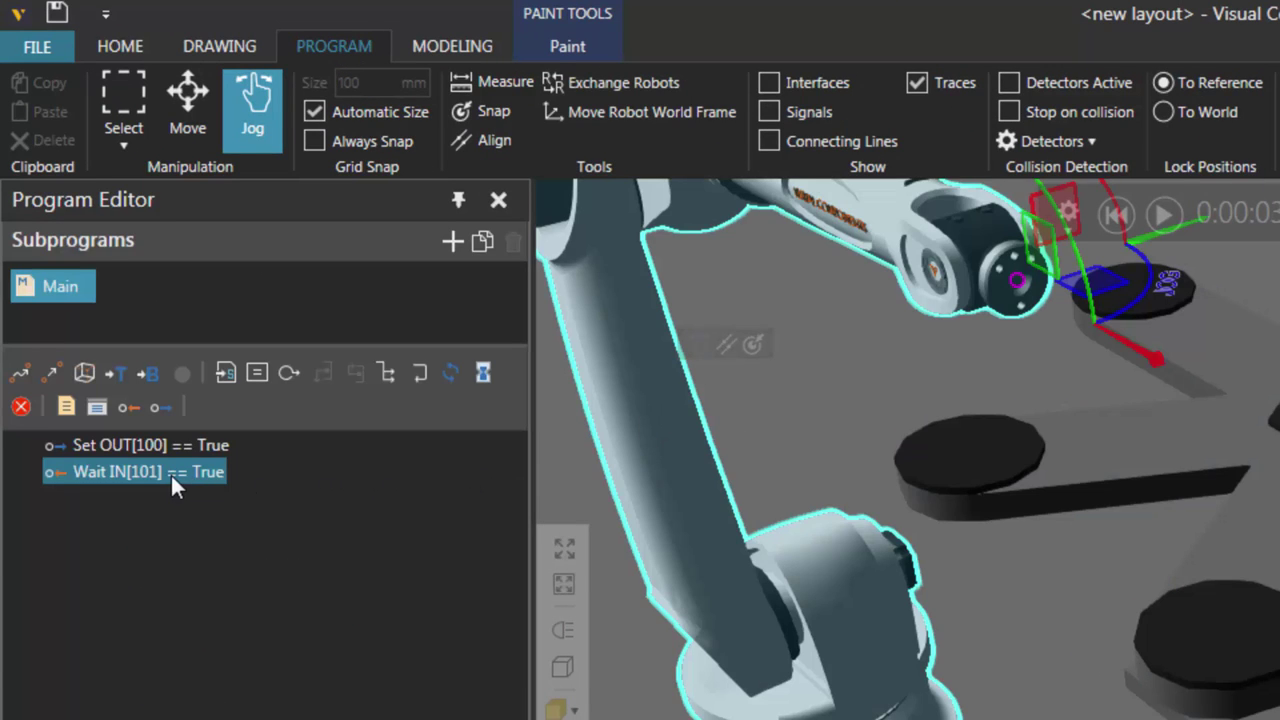
{"action": "left_click", "coordinate": [300, 446]}
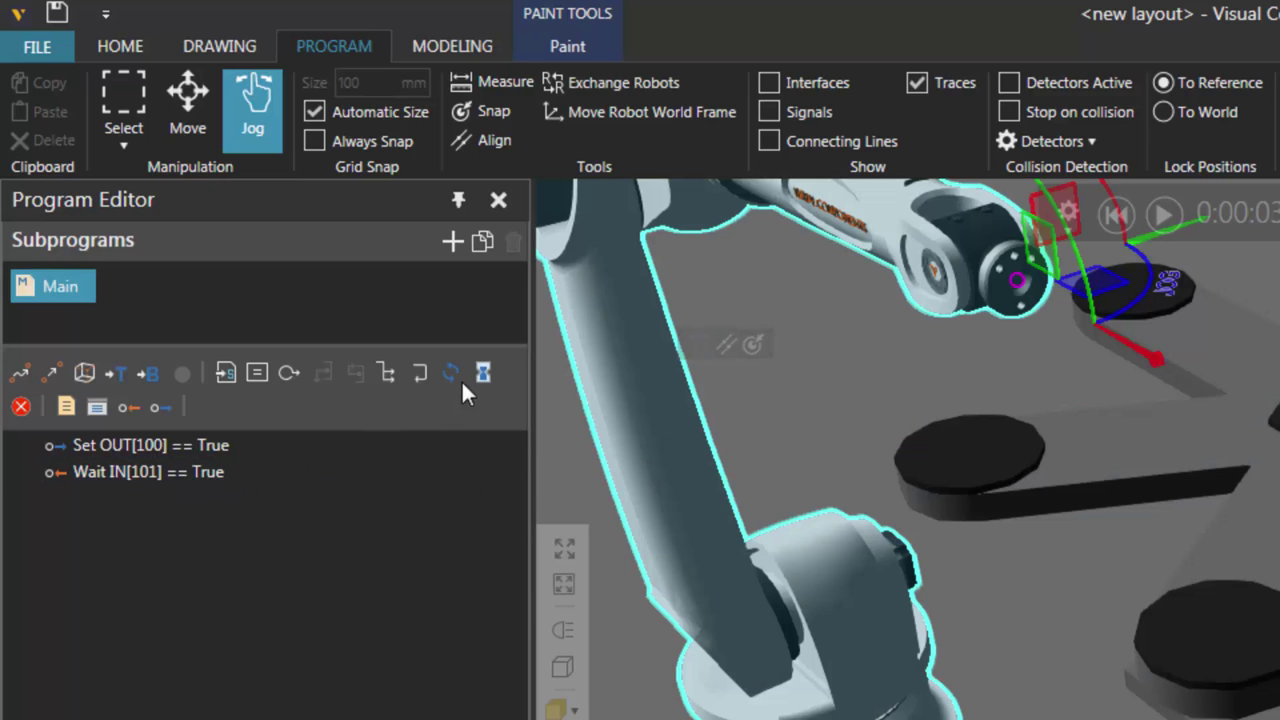
{"action": "left_click", "coordinate": [190, 472]}
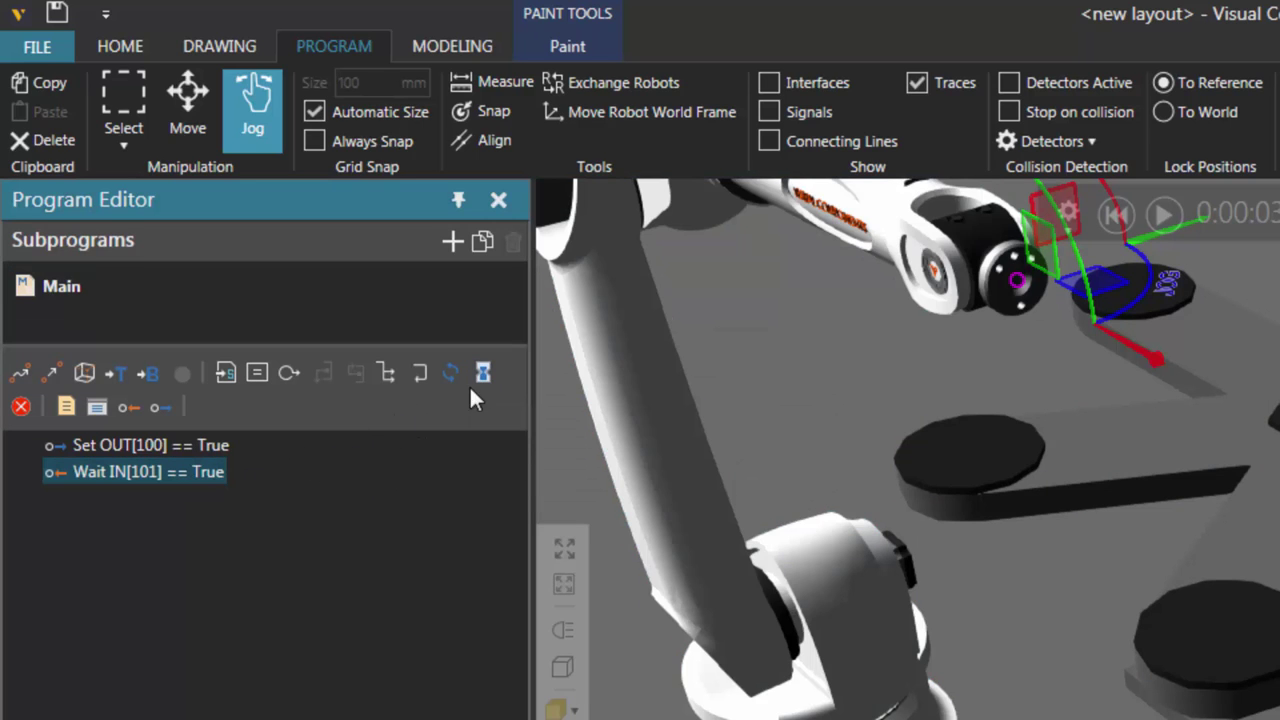
{"action": "left_click", "coordinate": [482, 374]}
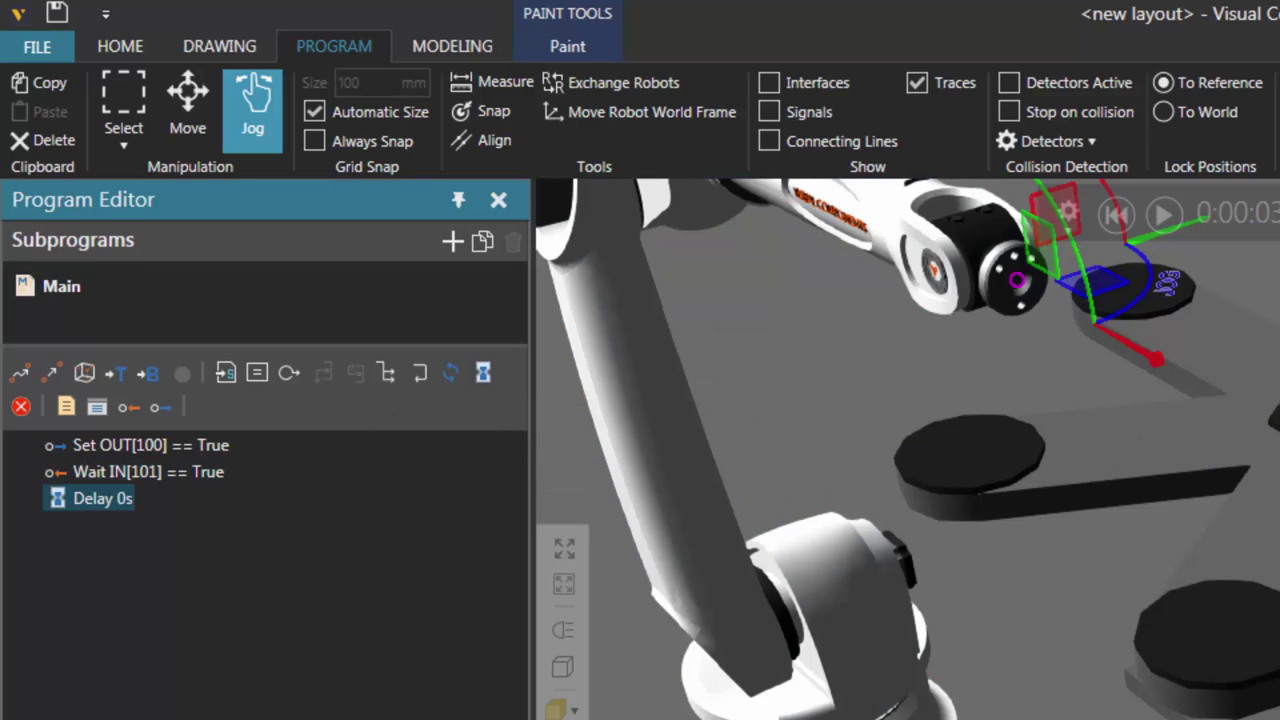
{"action": "type", "text": "2"}
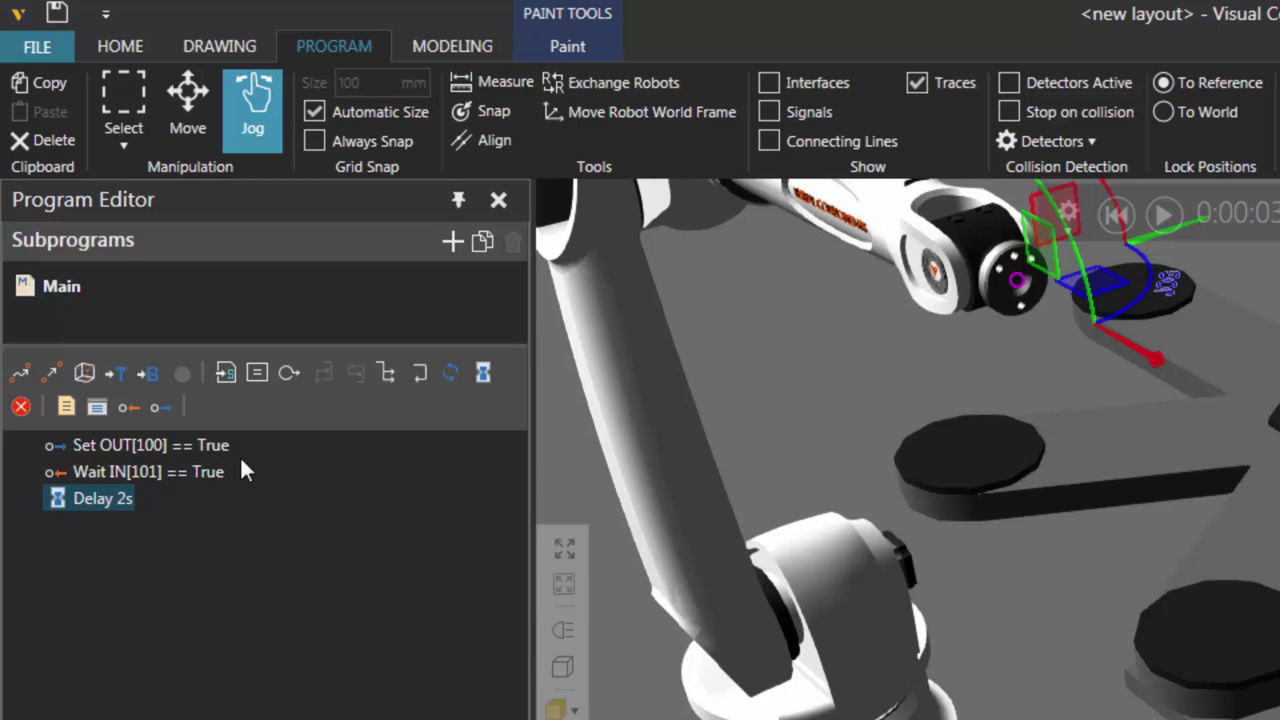
- Copy the Set OUT[100] and Wait IN[101] statements and paste them after the Delay statement
{"action": "left_click", "coordinate": [133, 448]}
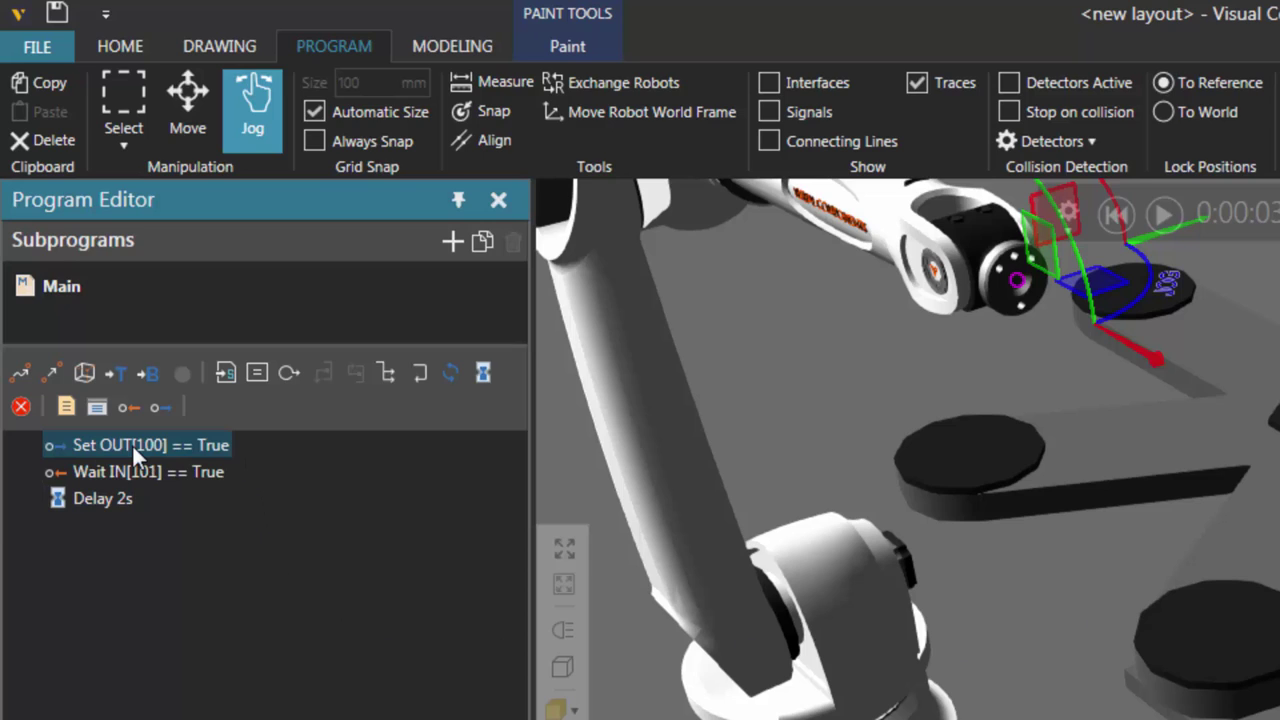
{"action": "left_click", "coordinate": [203, 473], "text": "shift"}
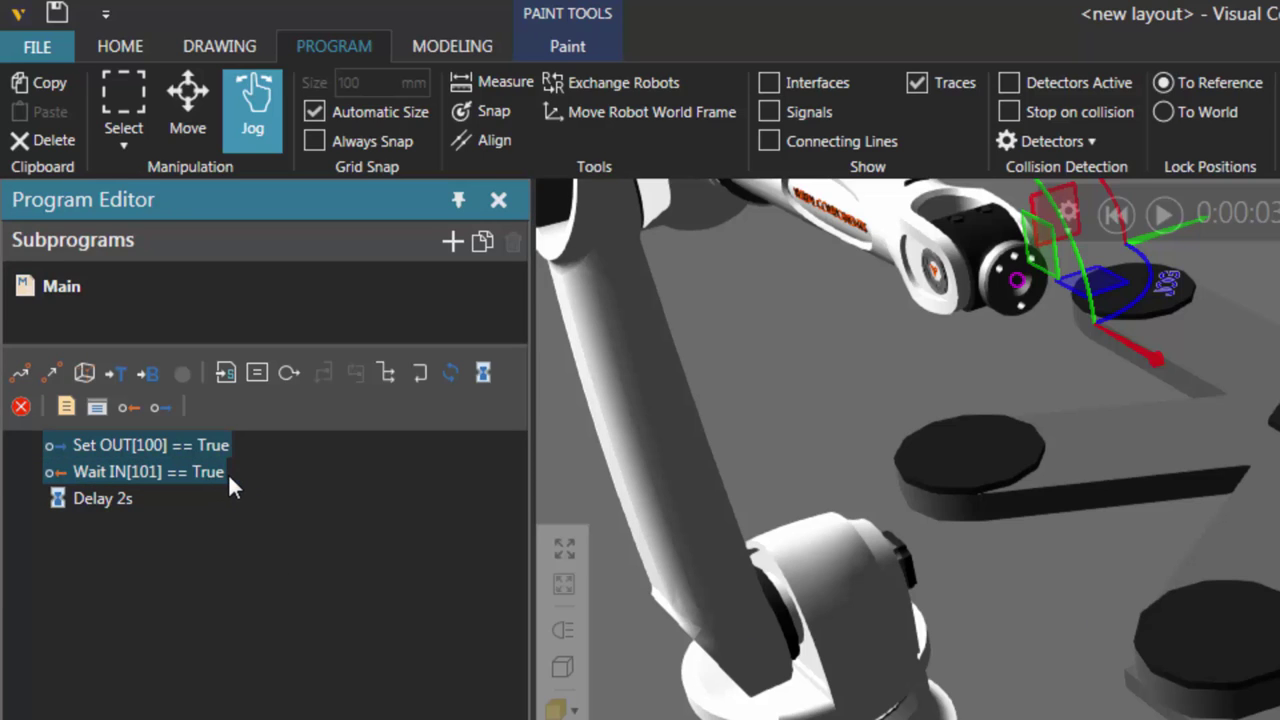
{"action": "right_click", "coordinate": [193, 445]}
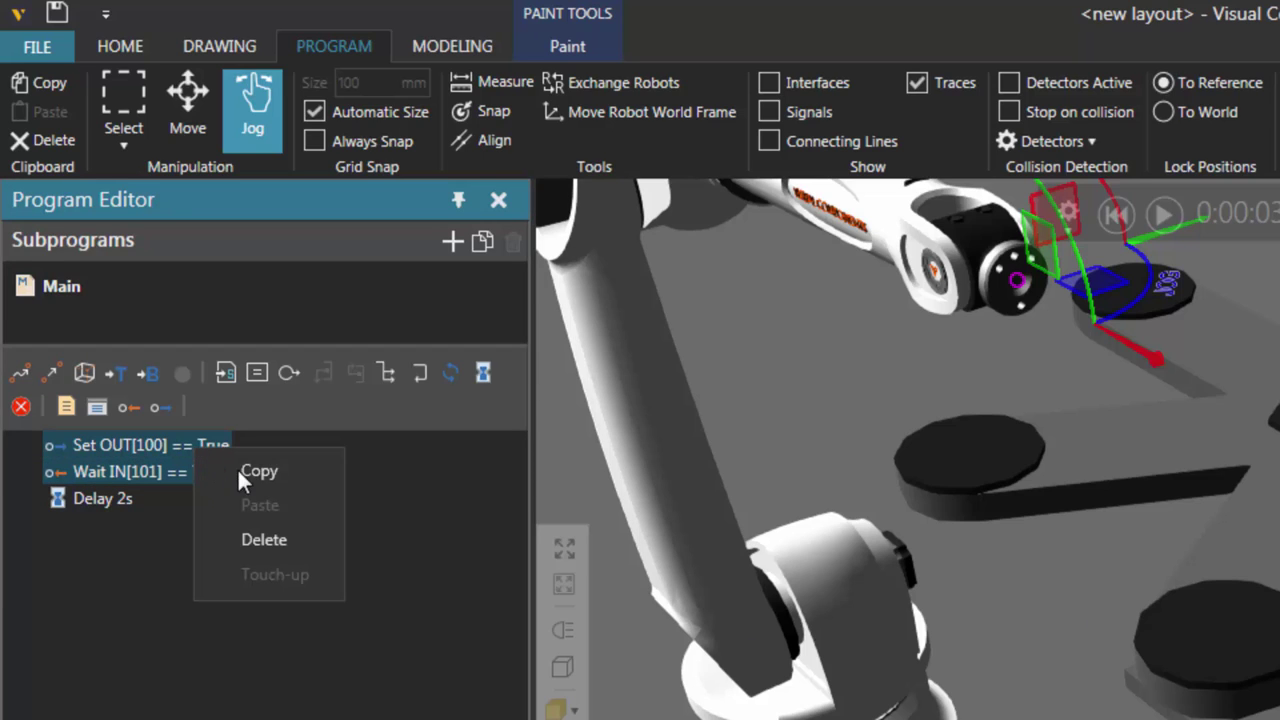
{"action": "left_click", "coordinate": [257, 476]}
{"action": "left_click", "coordinate": [82, 505]}
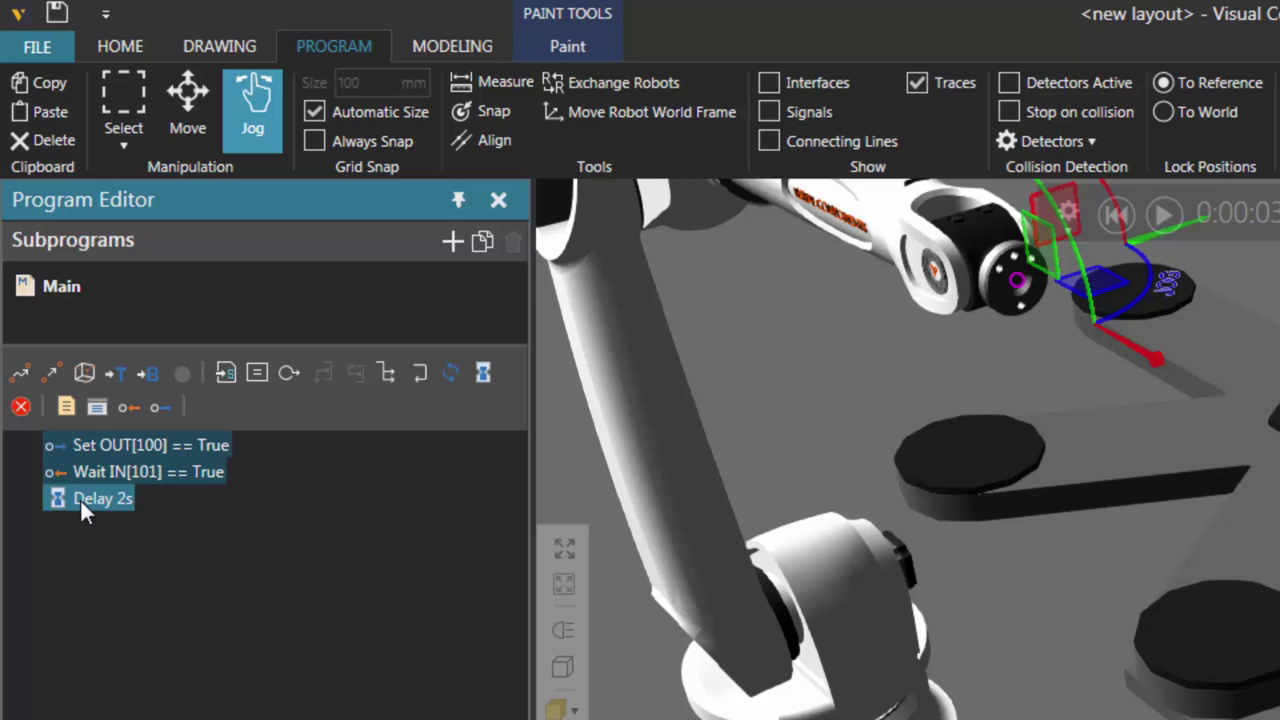
{"action": "right_click", "coordinate": [80, 498]}
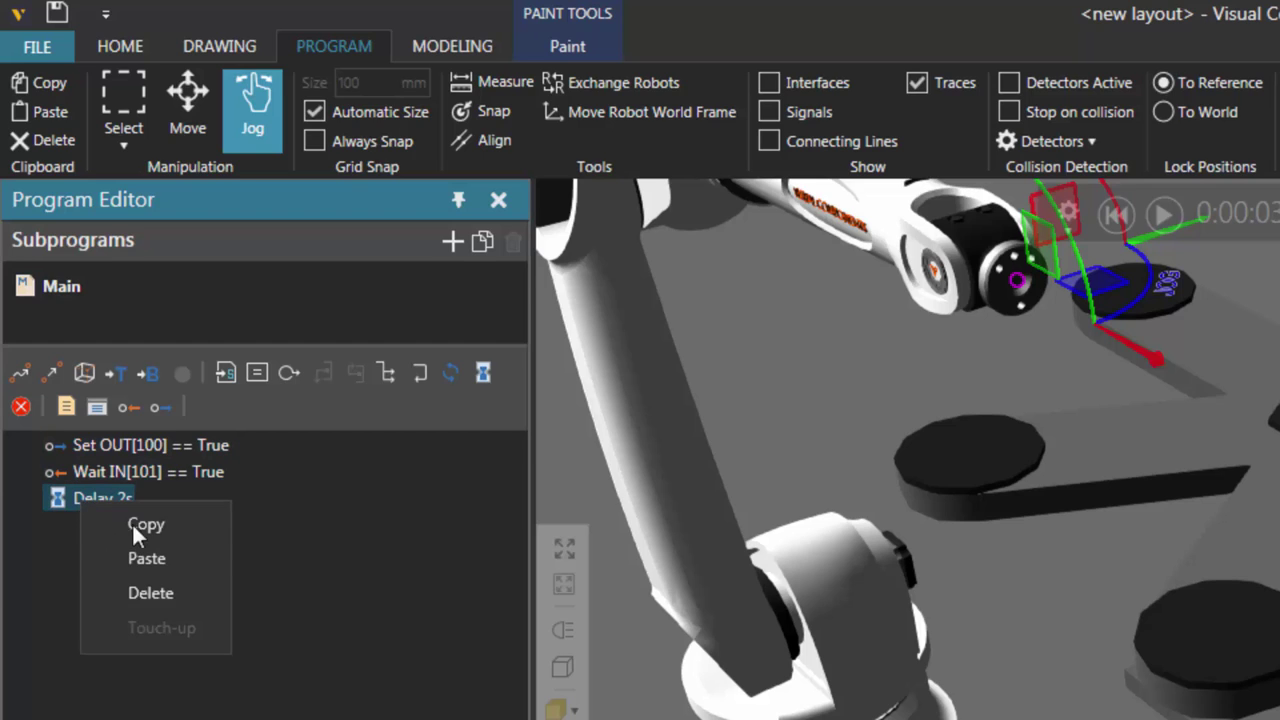
{"action": "left_click", "coordinate": [174, 557]}
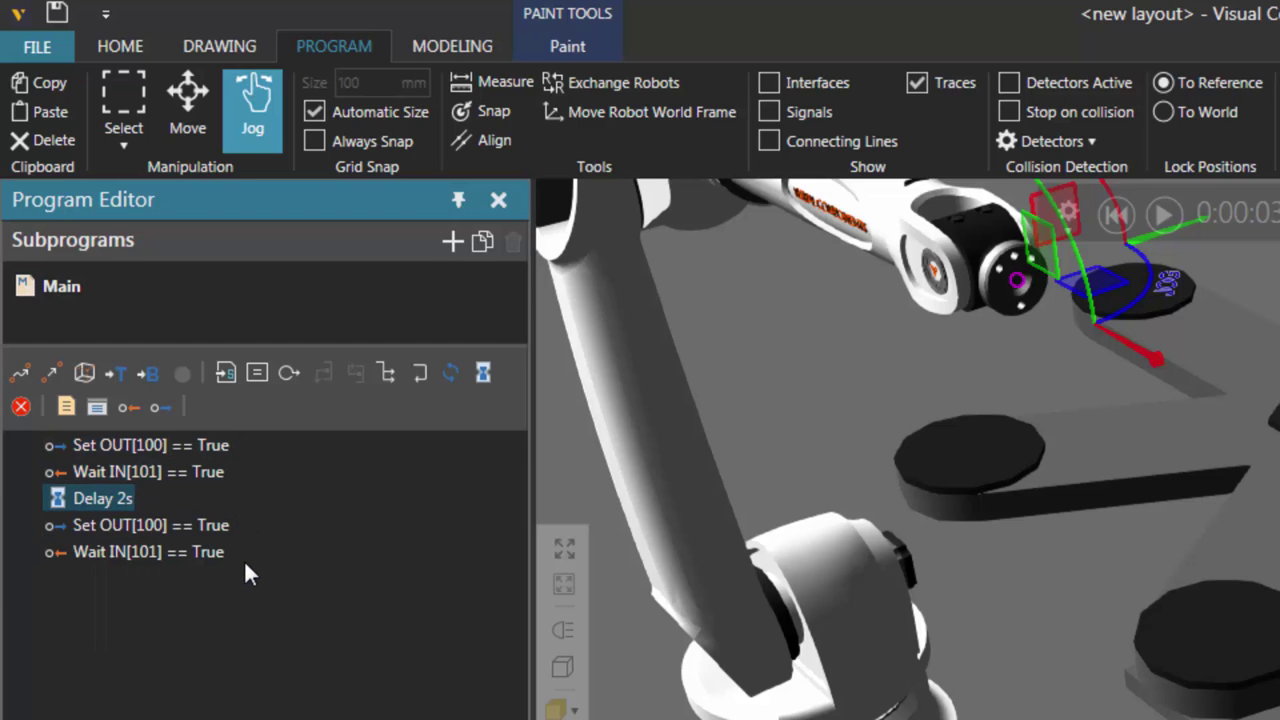
- Disable OutputValue in the copied Set OUT[100] statement and InputValue in the copied Wait IN[101] statement
{"action": "left_click", "coordinate": [152, 522]}
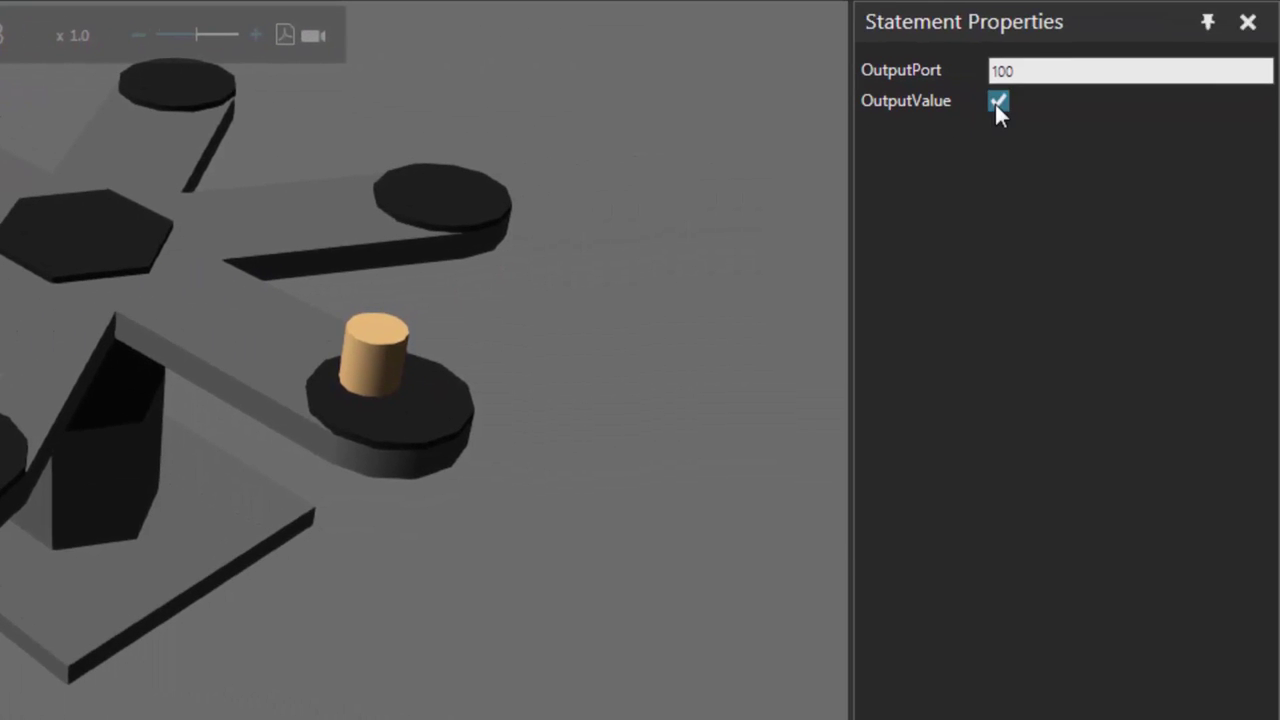
{"action": "left_click", "coordinate": [998, 103]}
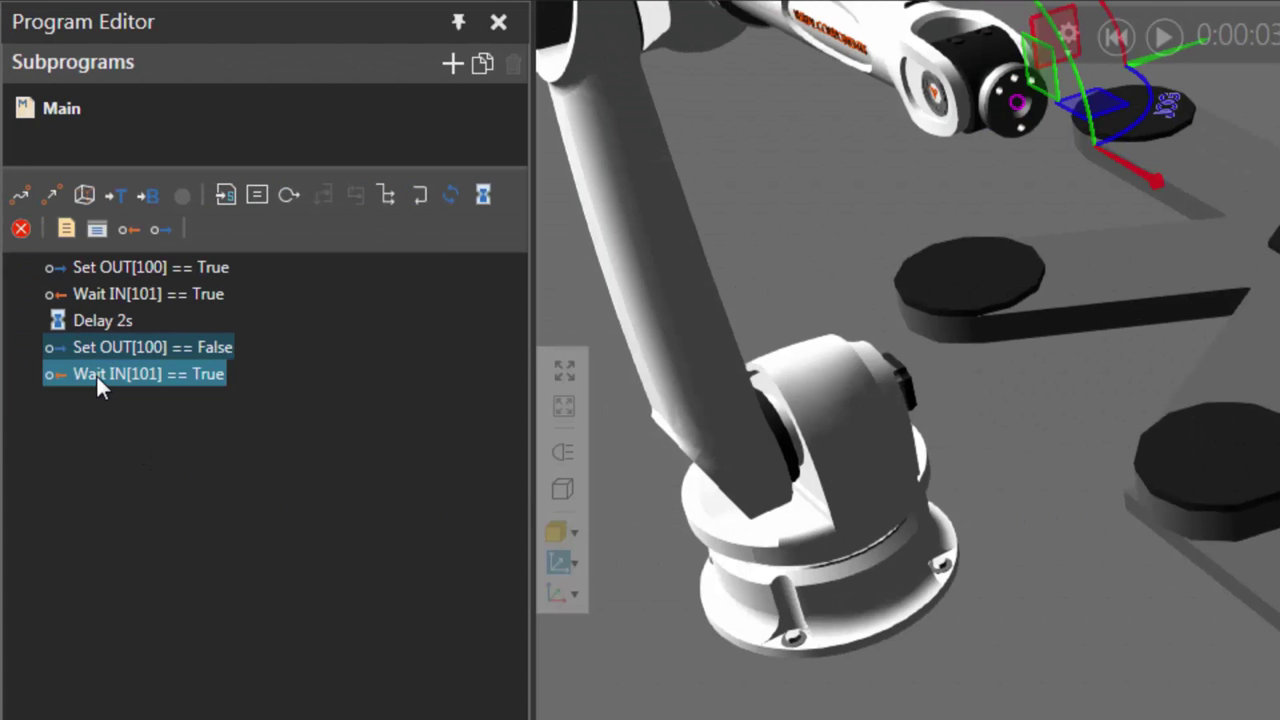
{"action": "left_click", "coordinate": [96, 374]}
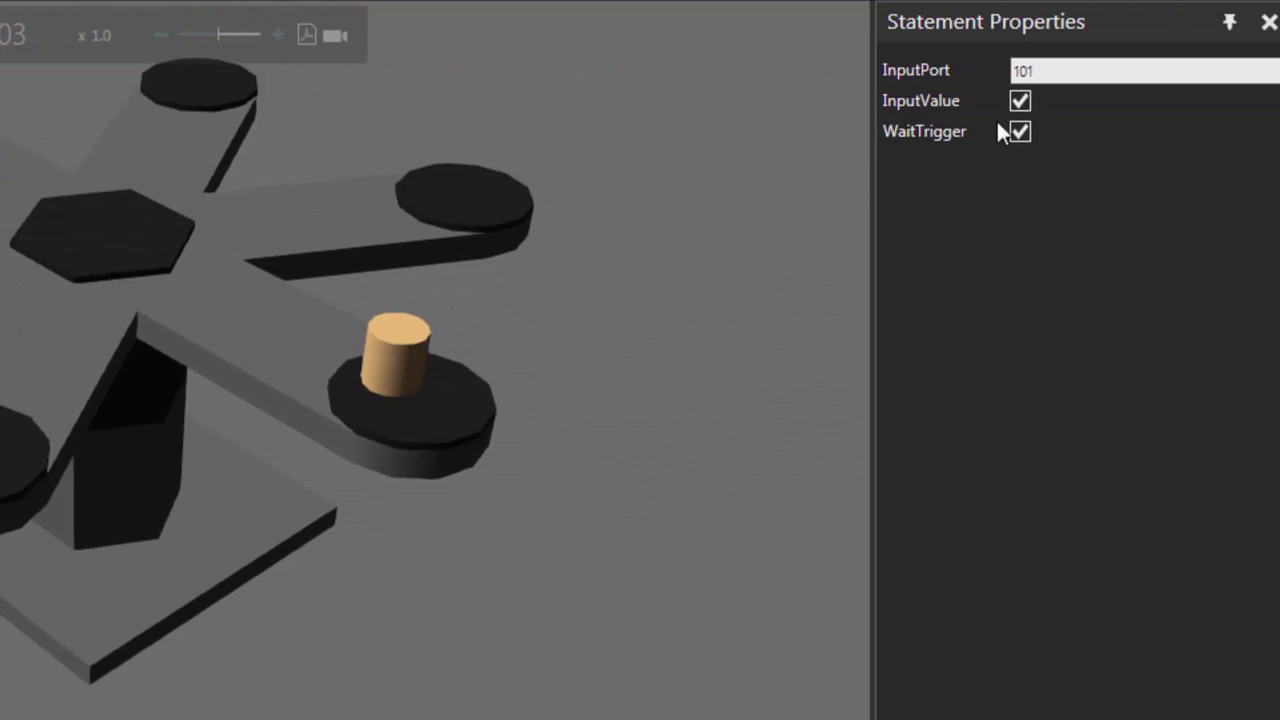
{"action": "left_click", "coordinate": [1018, 103]}
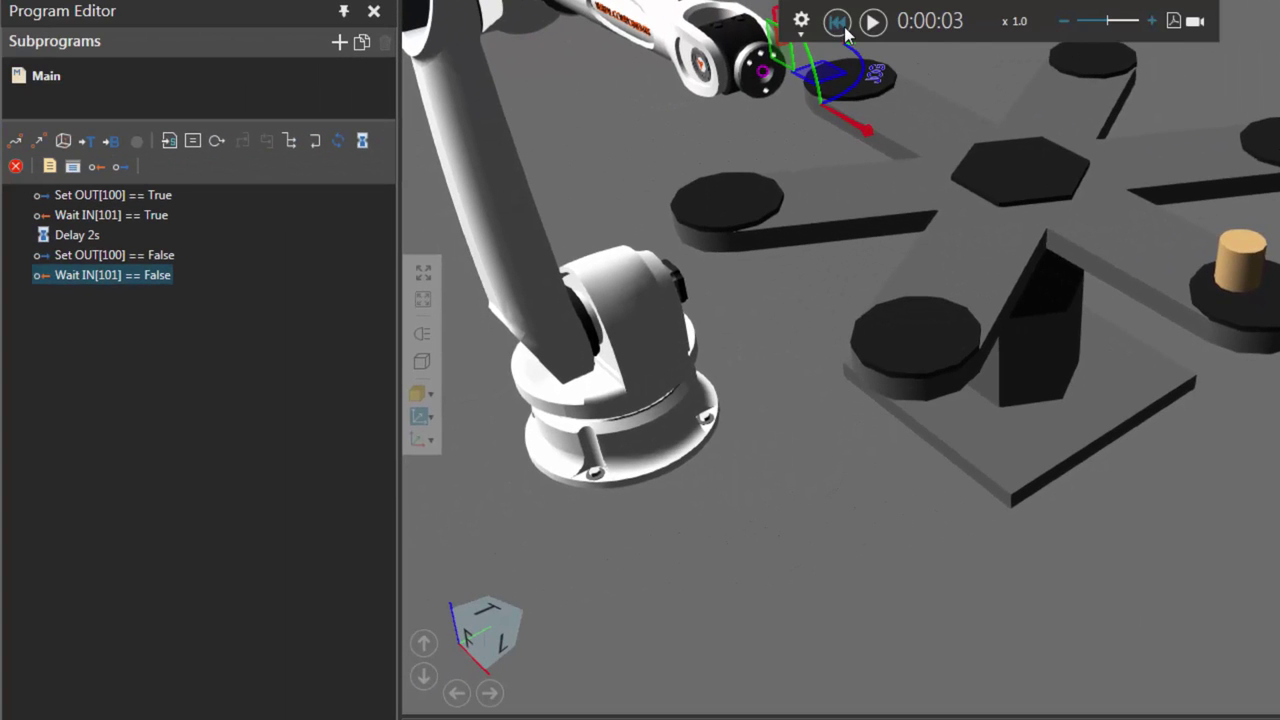
- Reset and run the simulation to check the table's indexing in both directions, and reset it again
{"action": "left_click", "coordinate": [842, 24]}
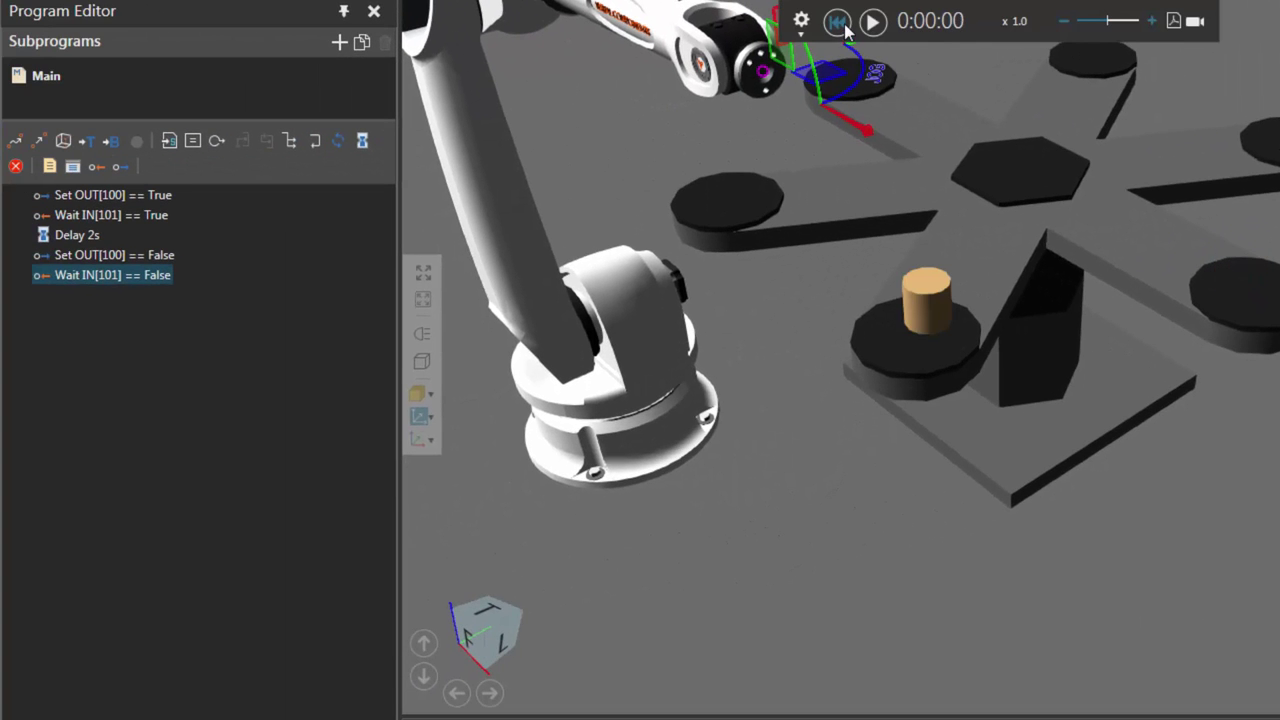
{"action": "left_click", "coordinate": [872, 22]}
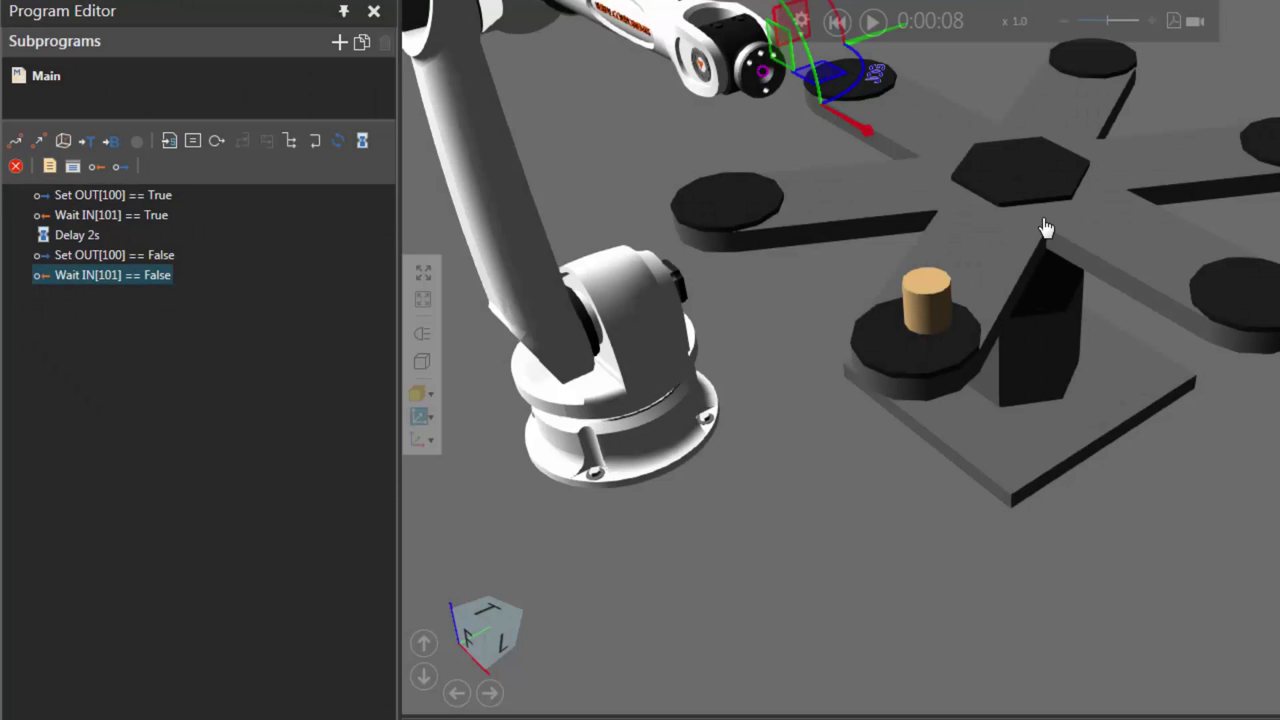
{"action": "left_click", "coordinate": [838, 22]}
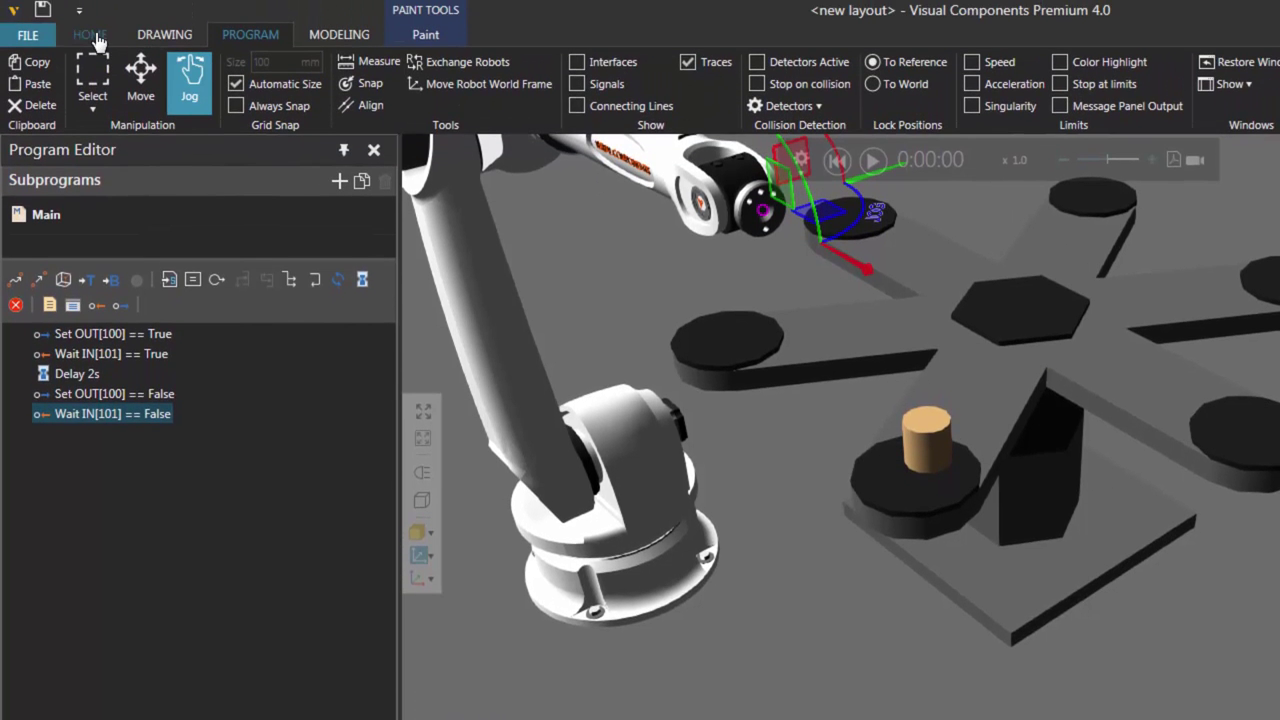
- Set the indexing table's Index property to Absolute
{"action": "left_click", "coordinate": [95, 37]}
{"action": "left_click", "coordinate": [1025, 349]}
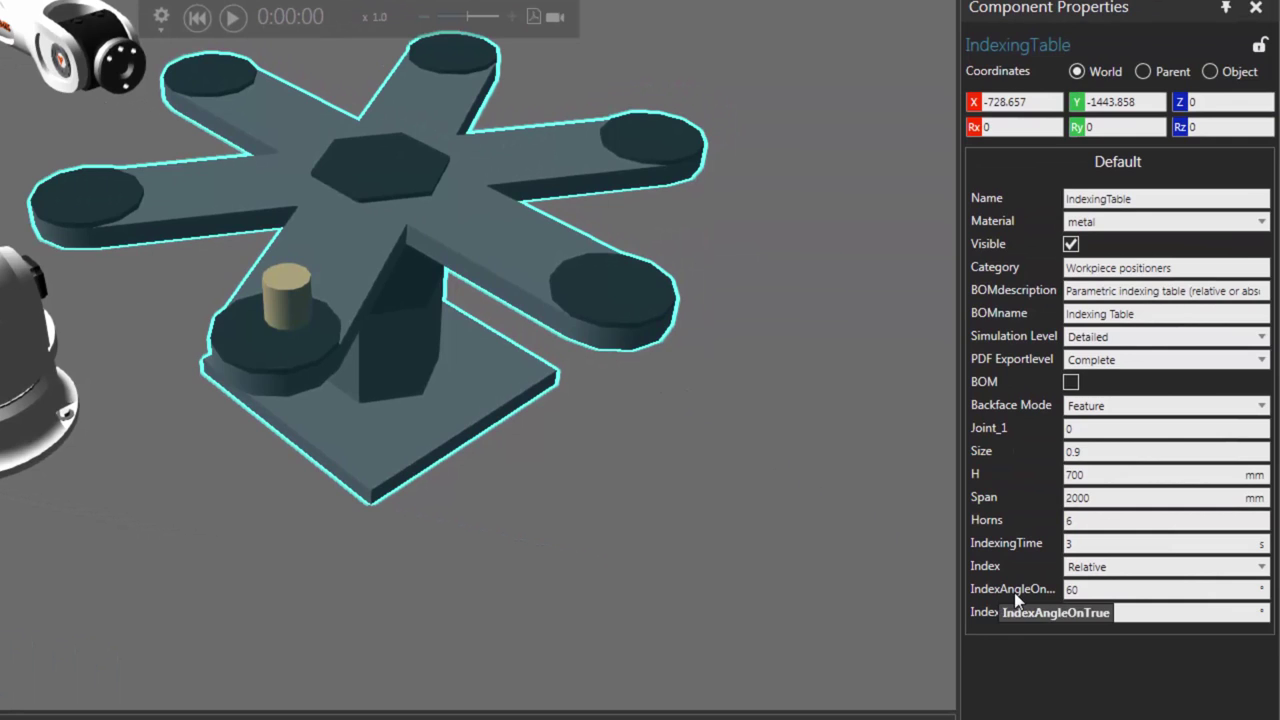
{"action": "left_click", "coordinate": [1118, 572]}
{"action": "left_click", "coordinate": [1123, 607]}
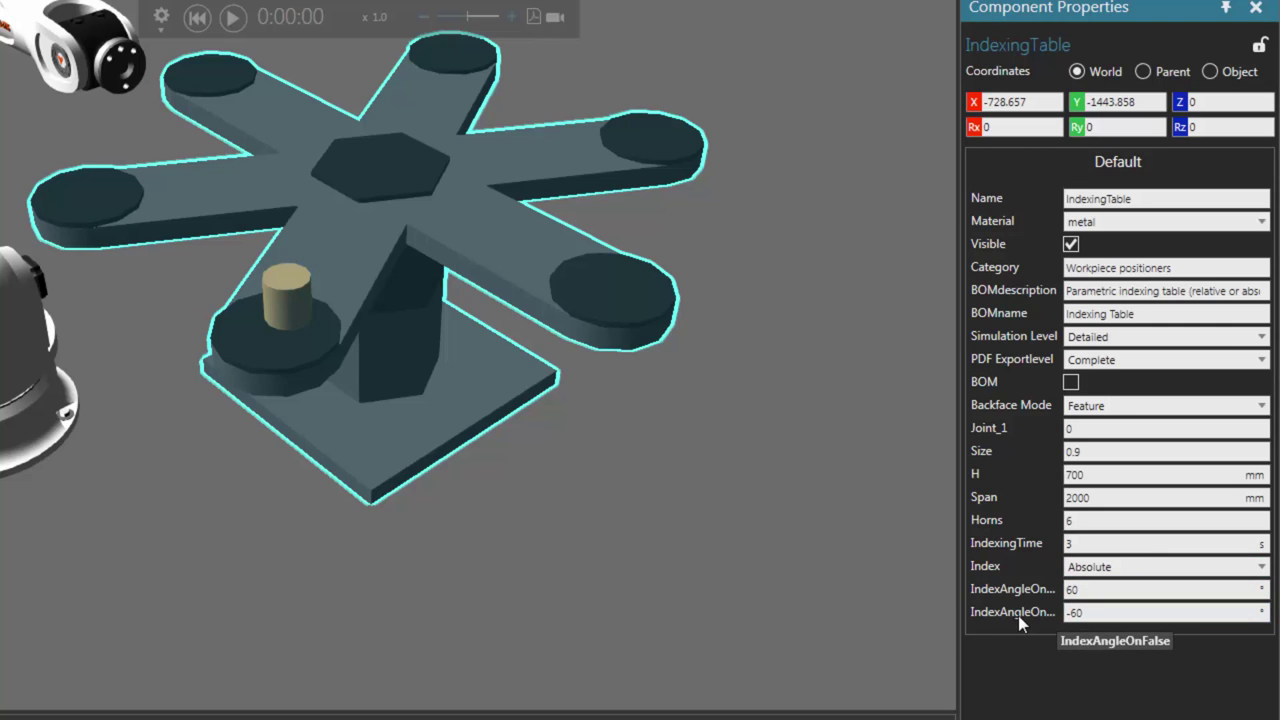
- Run the simulation to check the table's absolute indexing with IndexAngleOnFalse at -60°
{"action": "left_click", "coordinate": [1086, 611]}
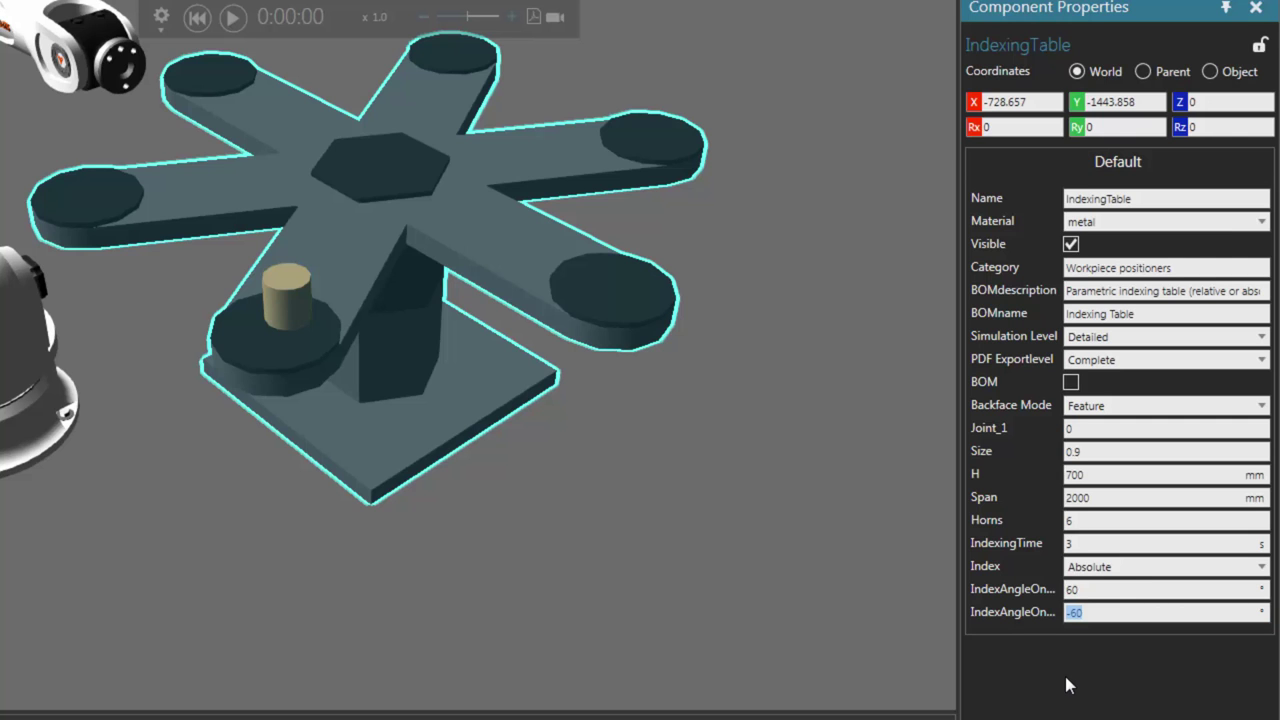
{"action": "left_click", "coordinate": [232, 17]}
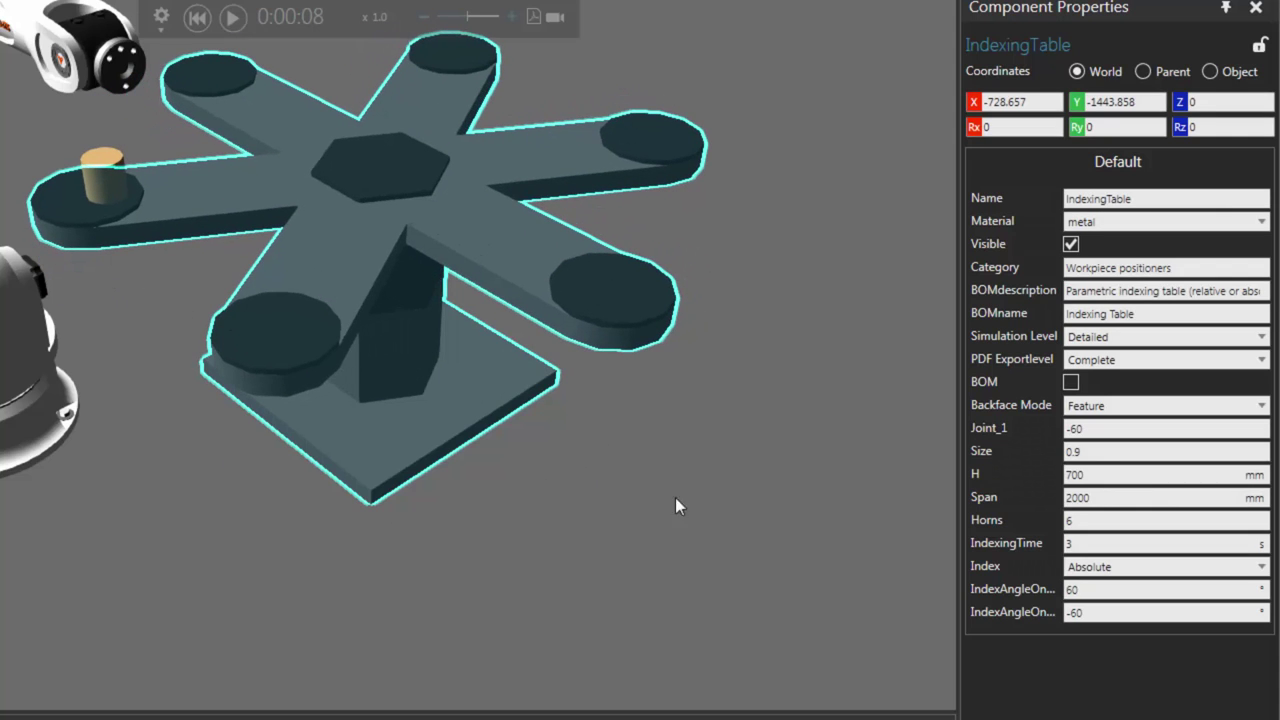
- Set the indexing table's IndexAngleOnFalse to -300°, run the simulation to check the rotation, and reset it
{"action": "left_click", "coordinate": [1093, 614]}
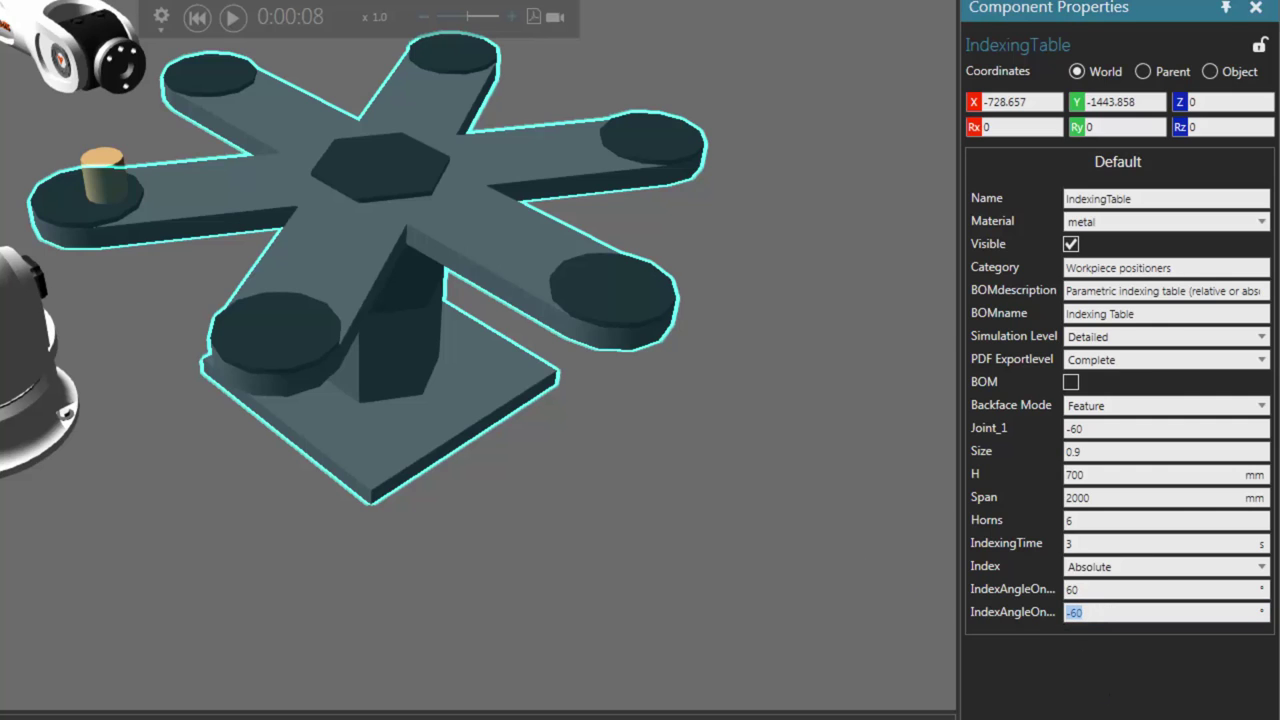
{"action": "type", "text": "300"}
{"action": "key", "text": "Return"}
{"action": "left_click", "coordinate": [197, 17]}
{"action": "left_click", "coordinate": [233, 18]}
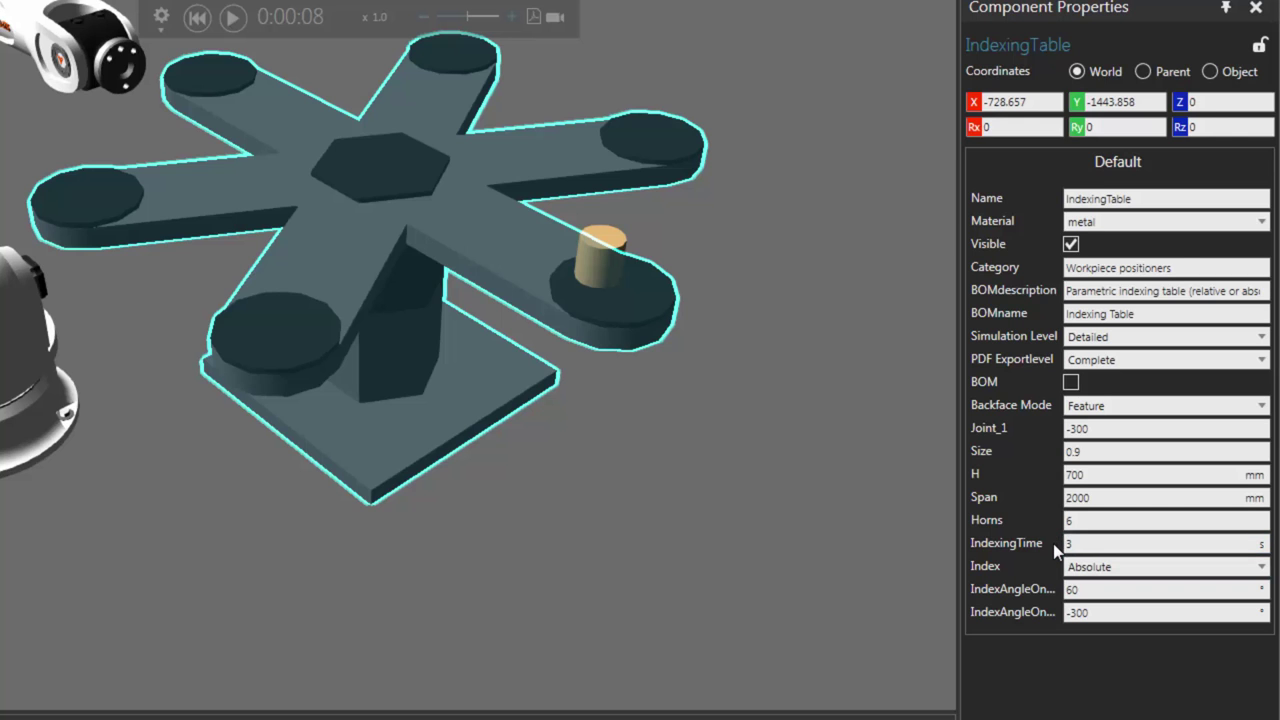
{"action": "left_click", "coordinate": [197, 17]}
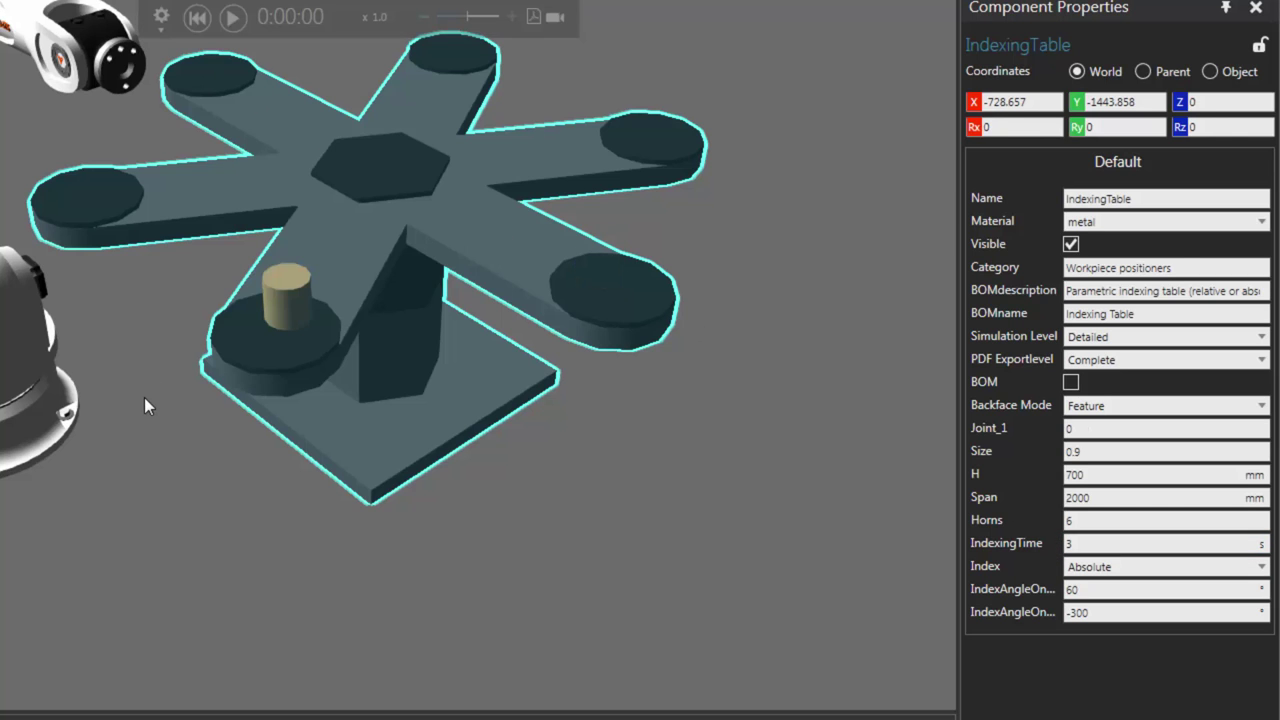
- Delete the cylinder standing on the indexing table
{"action": "scroll", "coordinate": [144, 397], "scroll_direction": "down", "scroll_amount": 3}
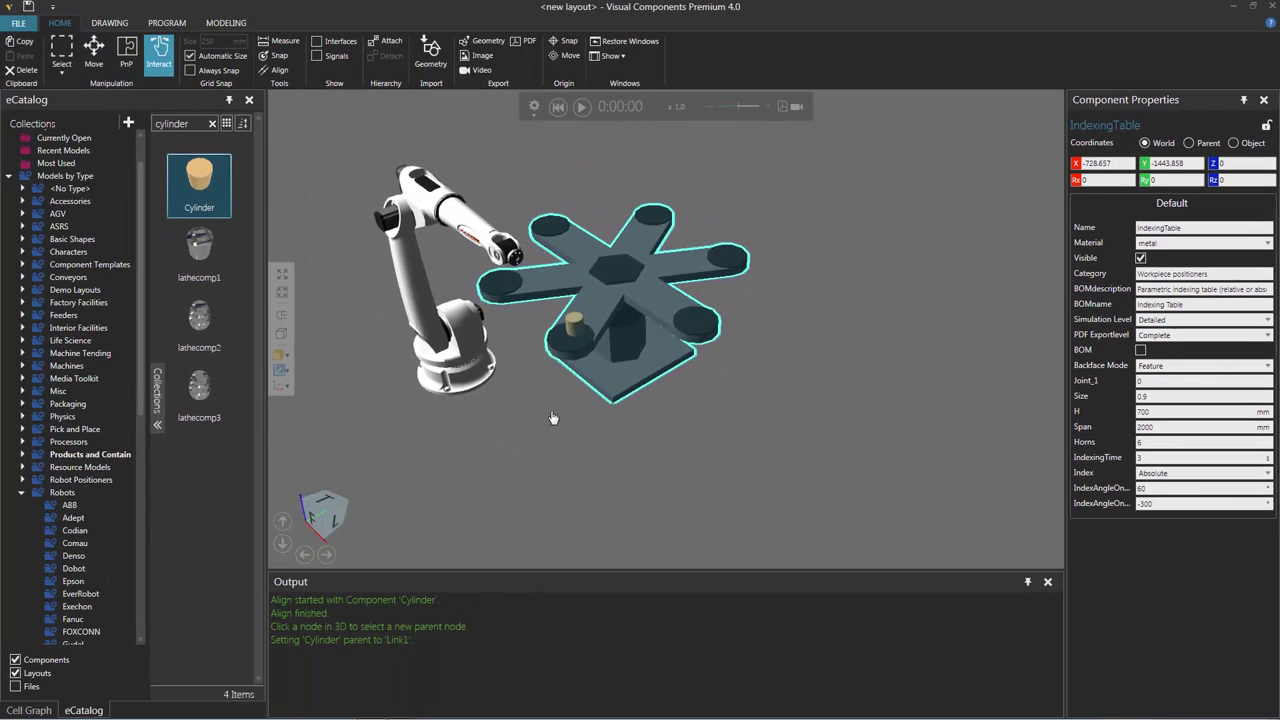
{"action": "scroll", "coordinate": [286, 478], "scroll_direction": "up", "scroll_amount": 1}
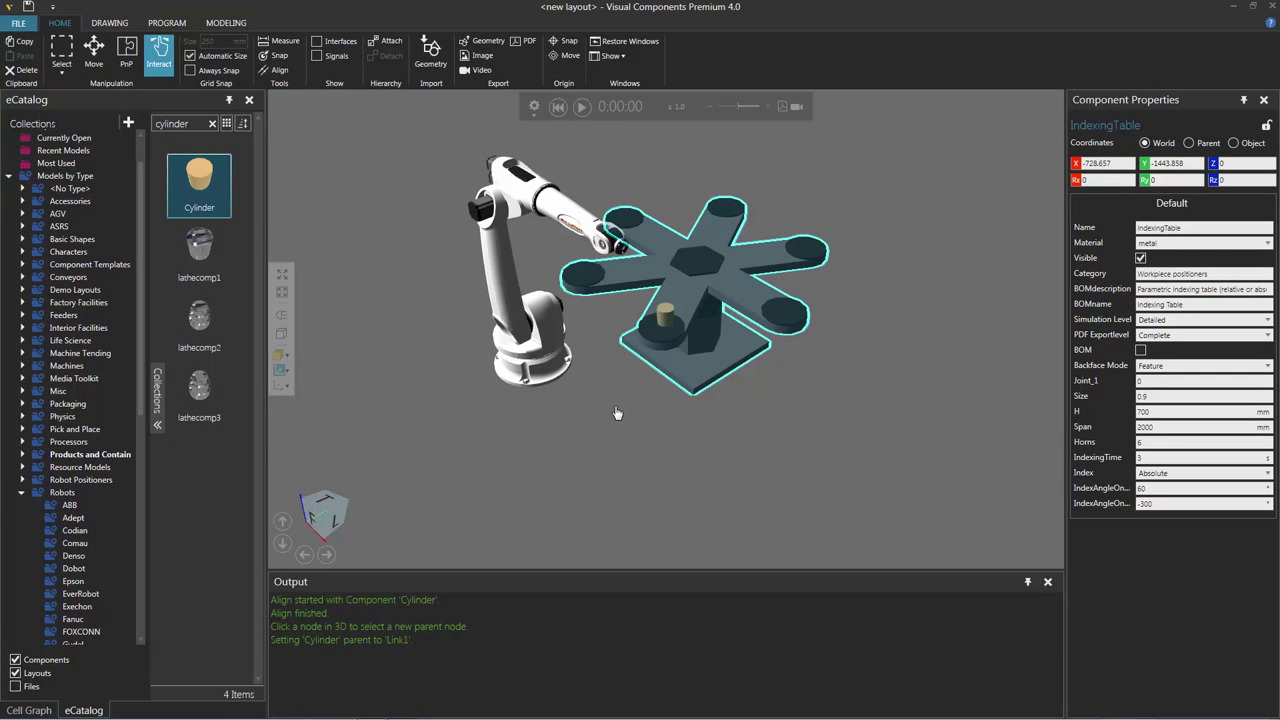
{"action": "left_click", "coordinate": [670, 318]}
{"action": "key", "text": "Delete"}
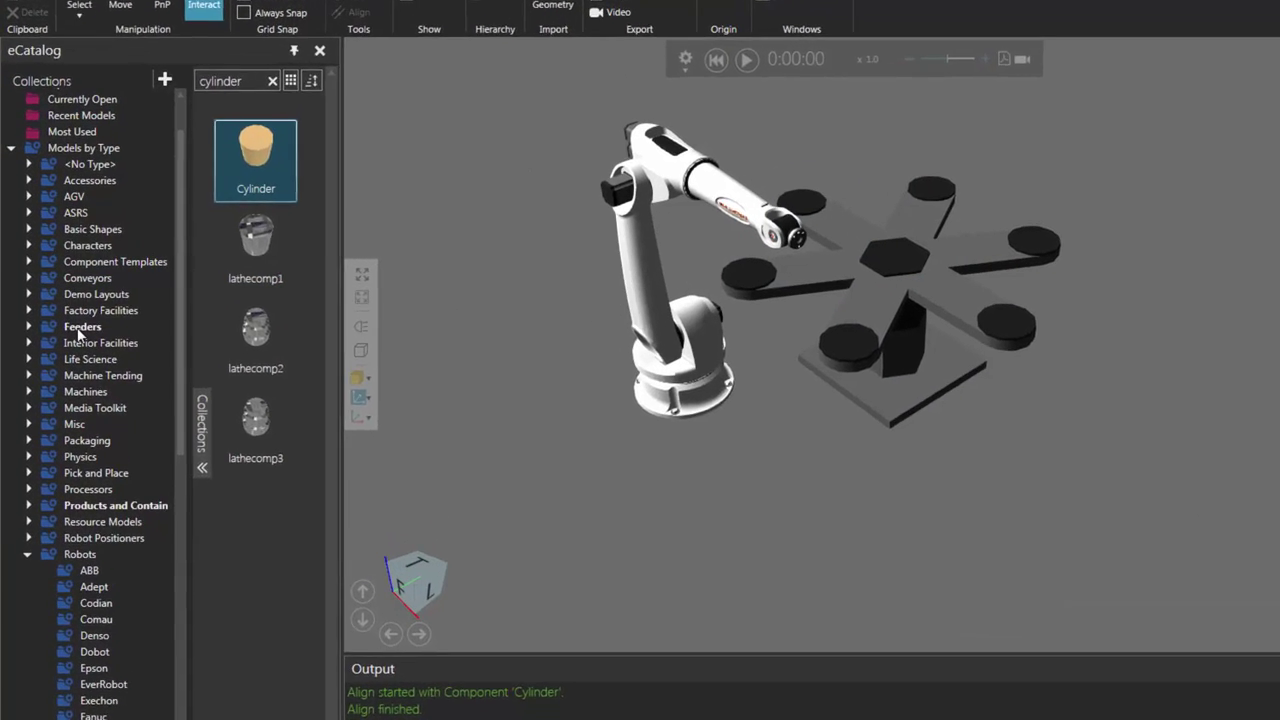
- Add a Basic Feeder from the Feeders collection to the layout beside the robot
{"action": "left_click", "coordinate": [62, 315]}
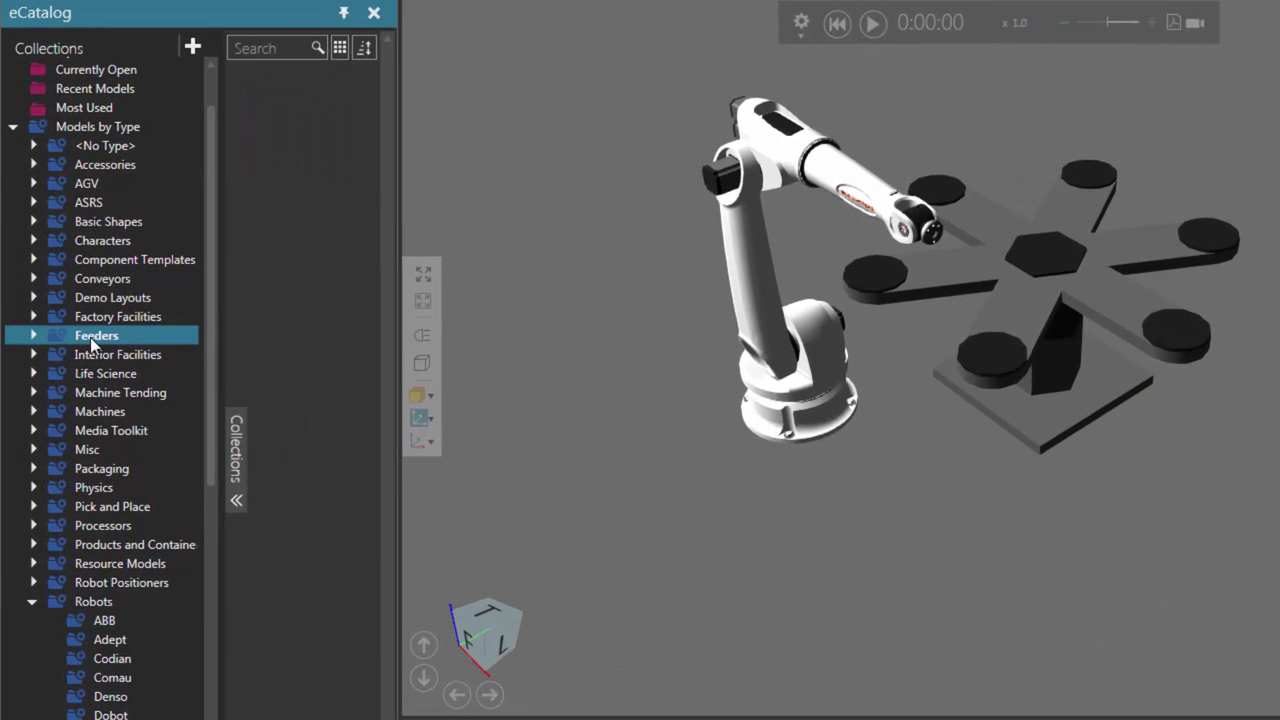
{"action": "left_click", "coordinate": [293, 232]}
{"action": "left_click_drag", "start_coordinate": [293, 244], "coordinate": [563, 338]}
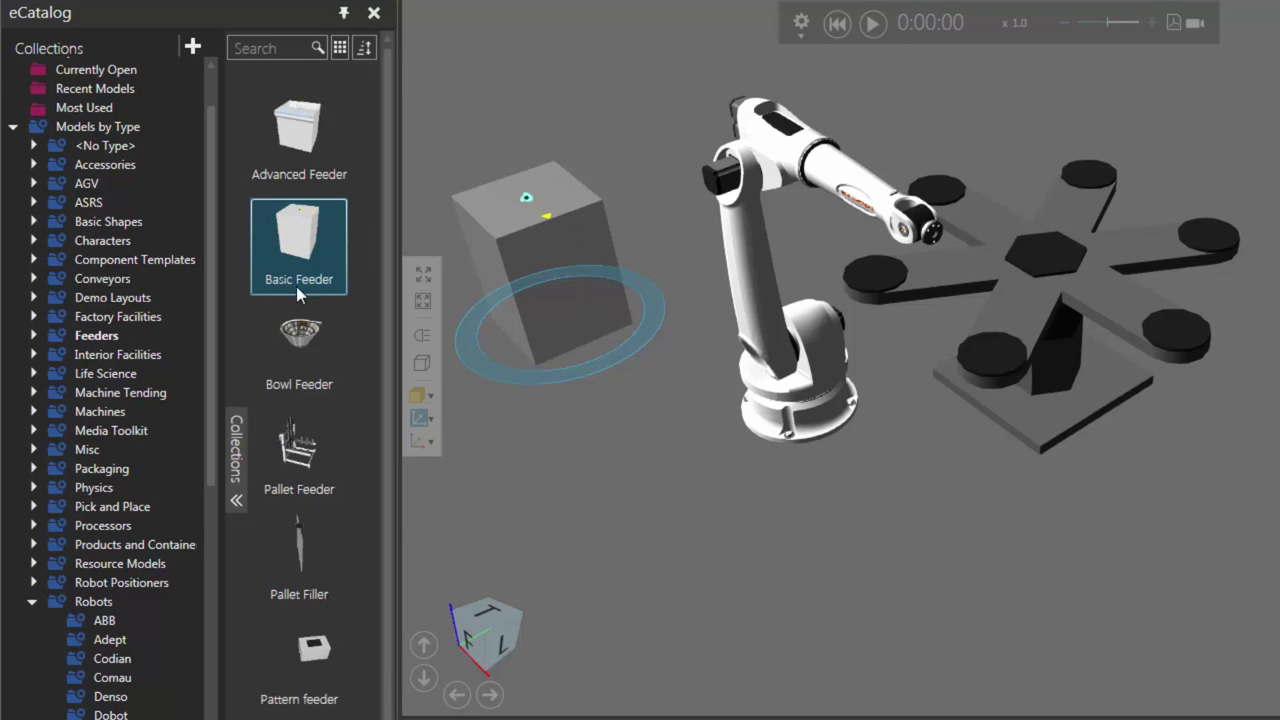
- Add a Conveyor from the Visual Components conveyors and snap it to the Basic Feeder's outlet
{"action": "left_click", "coordinate": [31, 279]}
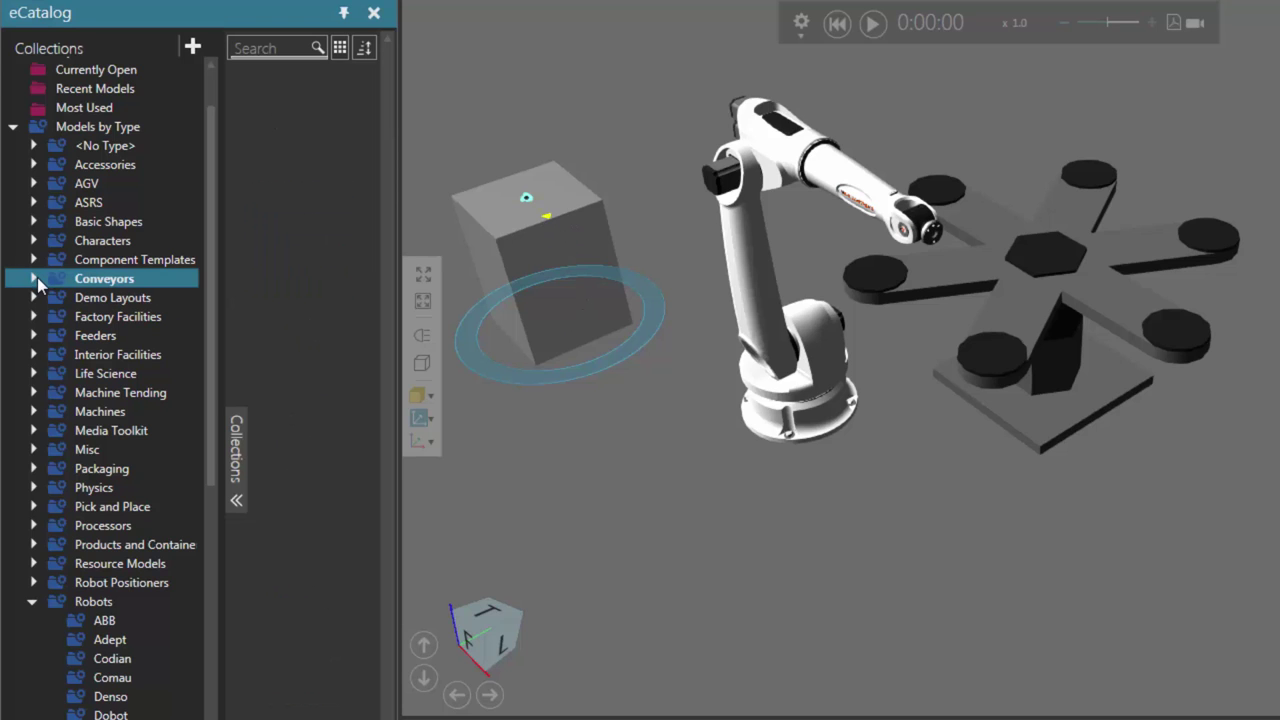
{"action": "left_click", "coordinate": [33, 278]}
{"action": "left_click", "coordinate": [140, 319]}
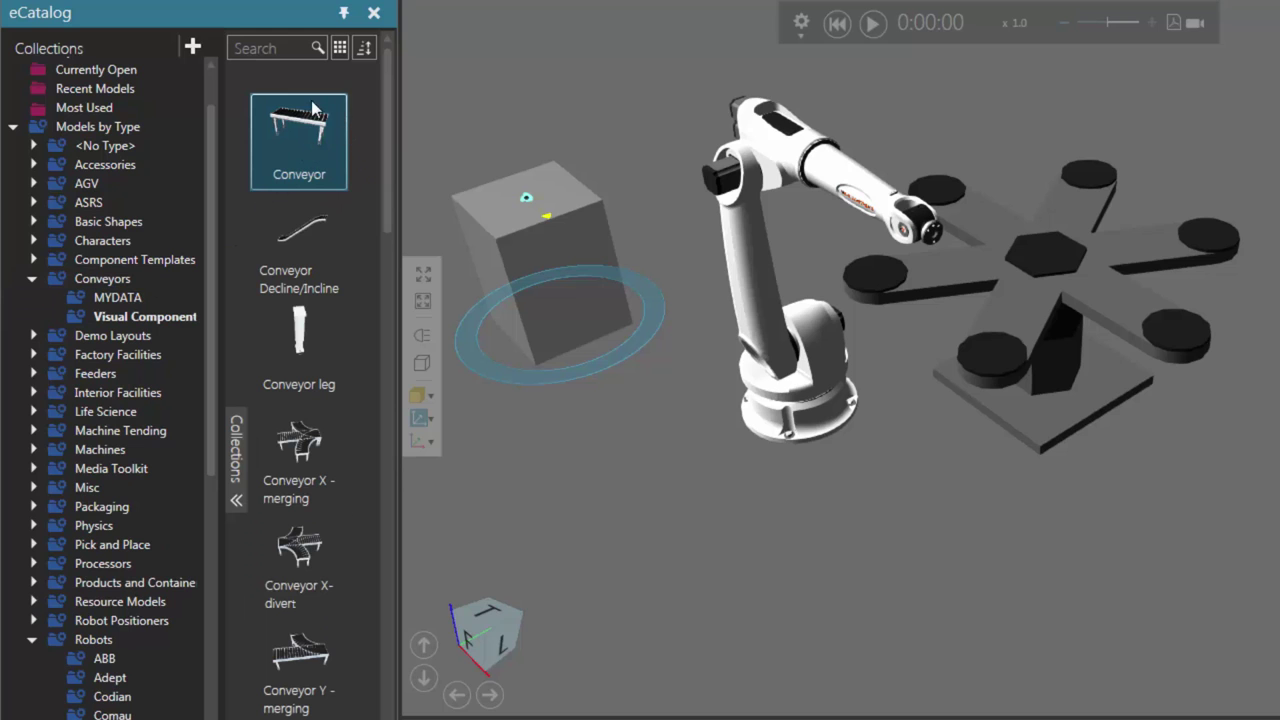
{"action": "left_click_drag", "start_coordinate": [305, 130], "coordinate": [682, 456]}
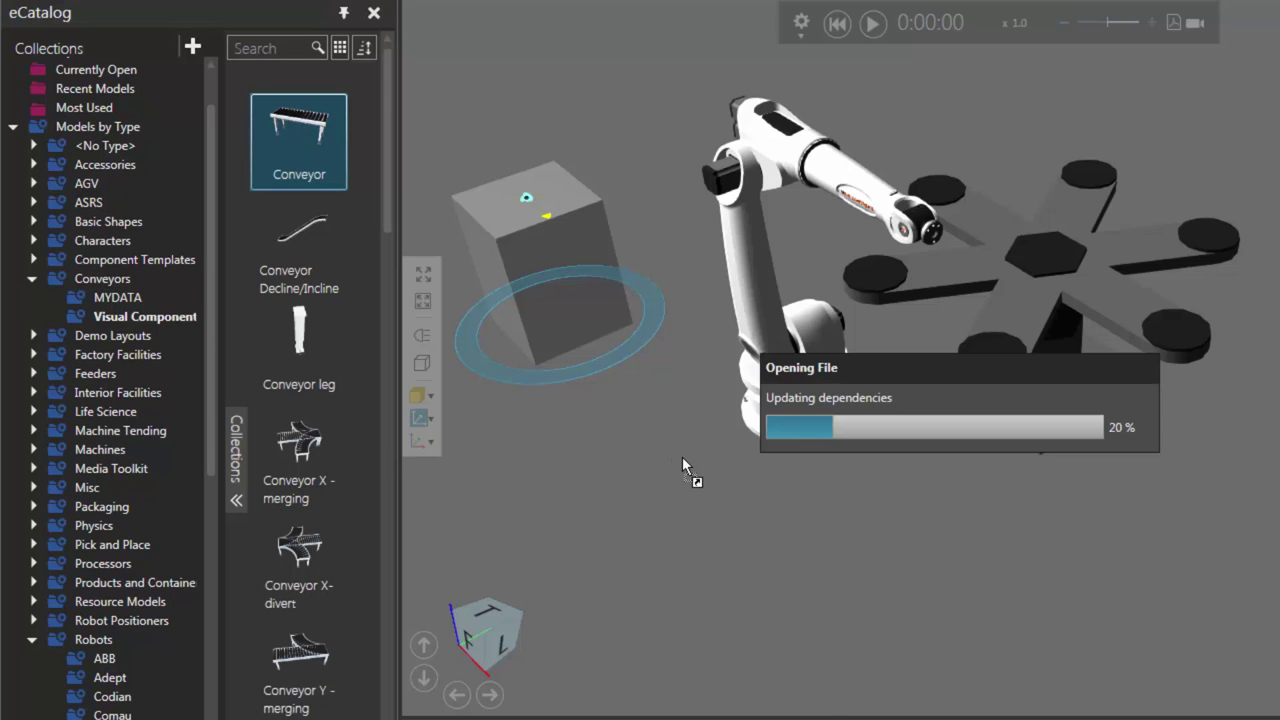
{"action": "left_click_drag", "start_coordinate": [790, 483], "coordinate": [688, 370]}
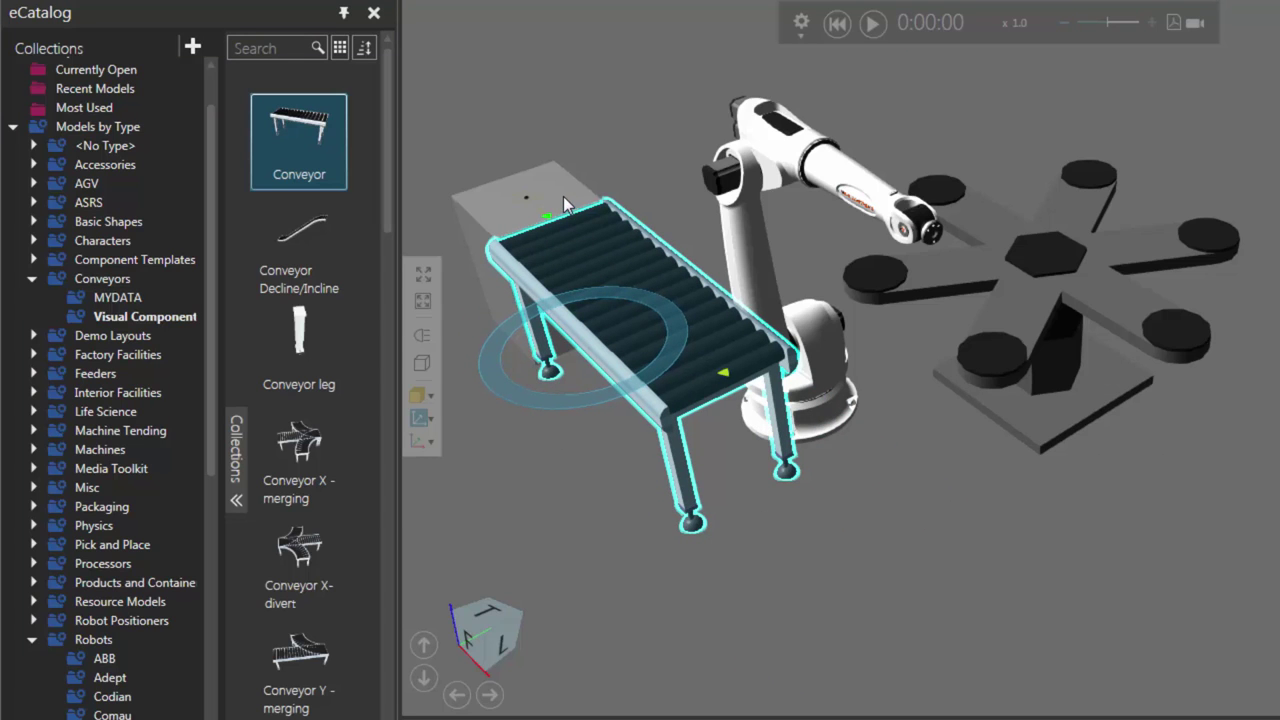
- Select the feeder together with the conveyor and set ConveyorWidth to 200 mm for both
{"action": "key", "text": "ctrl"}
{"action": "left_click", "coordinate": [634, 255], "text": "ctrl"}
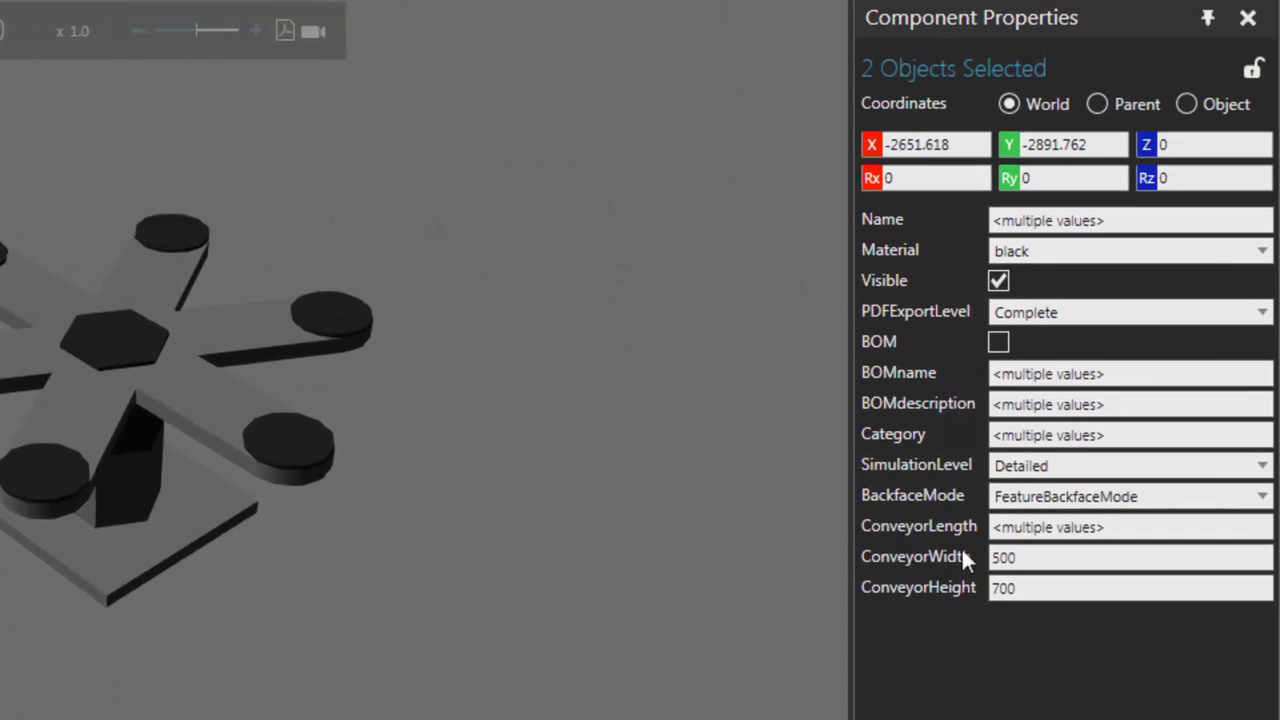
{"action": "double_click", "coordinate": [1032, 557]}
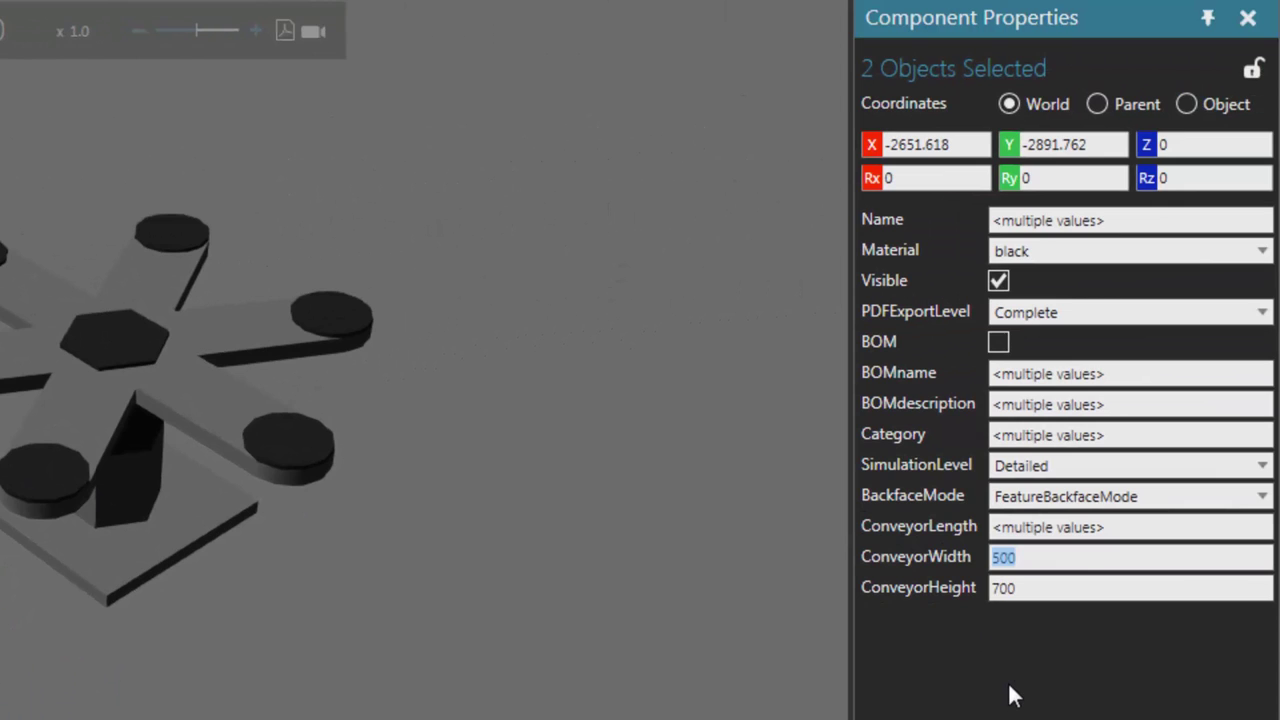
{"action": "type", "text": "200"}
{"action": "key", "text": "Return"}
- Set the conveyor's ConveyorType to BeltConveyor
{"action": "left_click", "coordinate": [89, 663]}
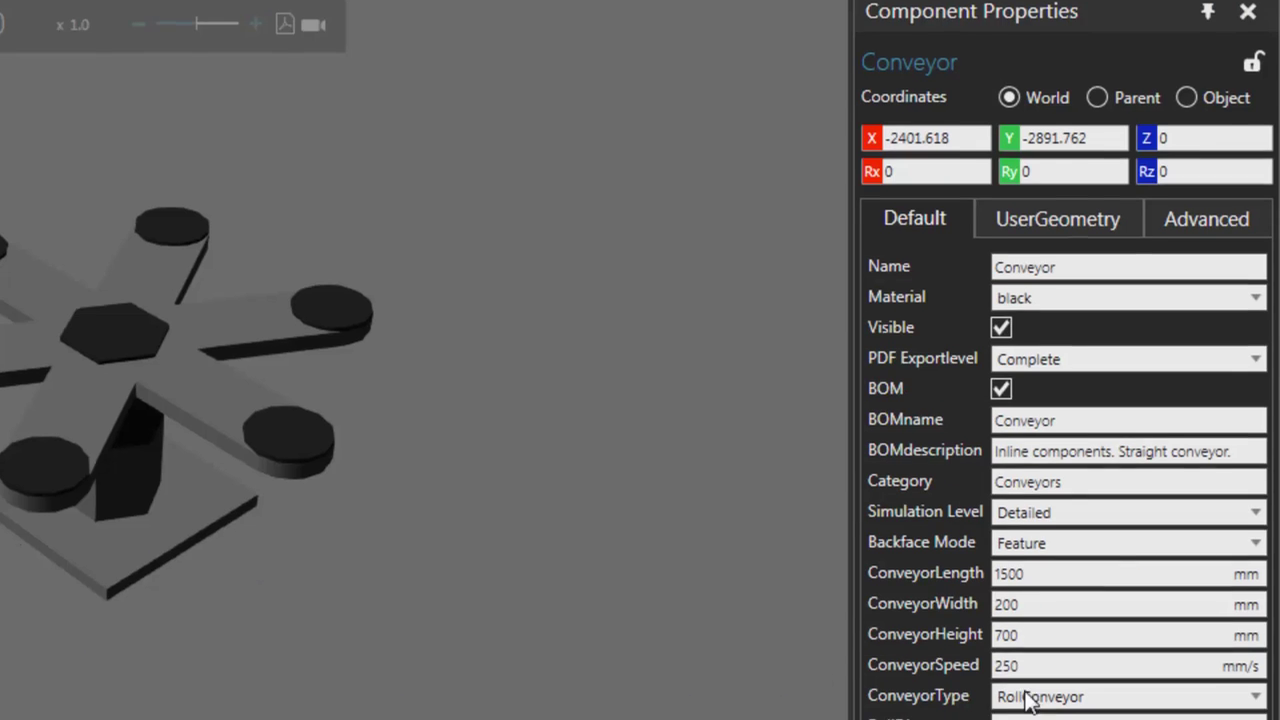
{"action": "left_click", "coordinate": [1082, 702]}
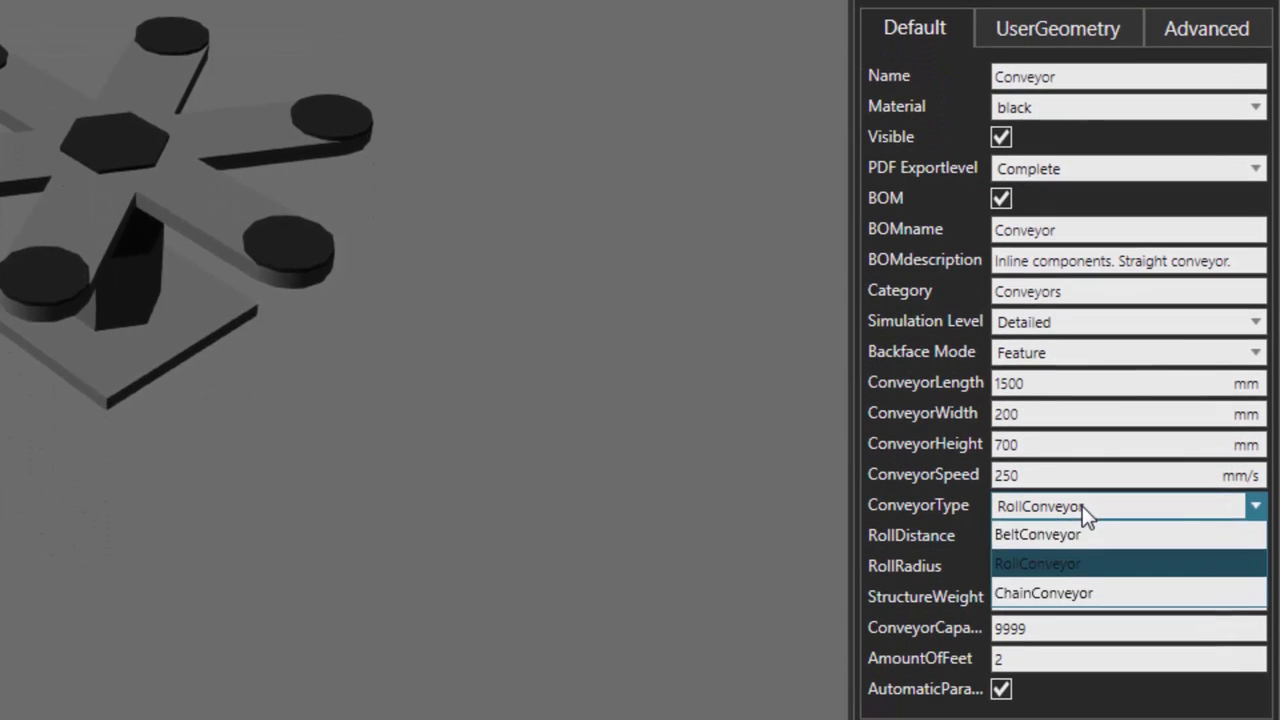
{"action": "left_click", "coordinate": [1083, 532]}
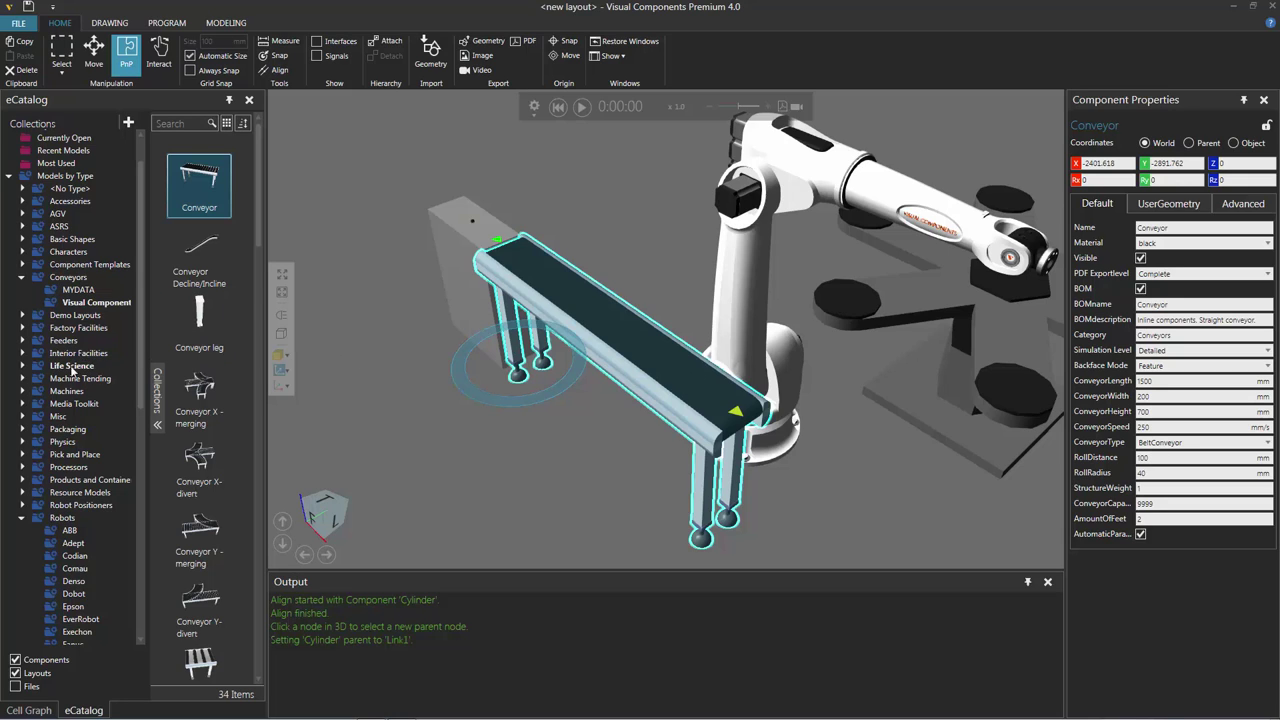
- Add a Conveyor Sensor from the Processors collection and snap it onto the belt conveyor
{"action": "left_click", "coordinate": [64, 467]}
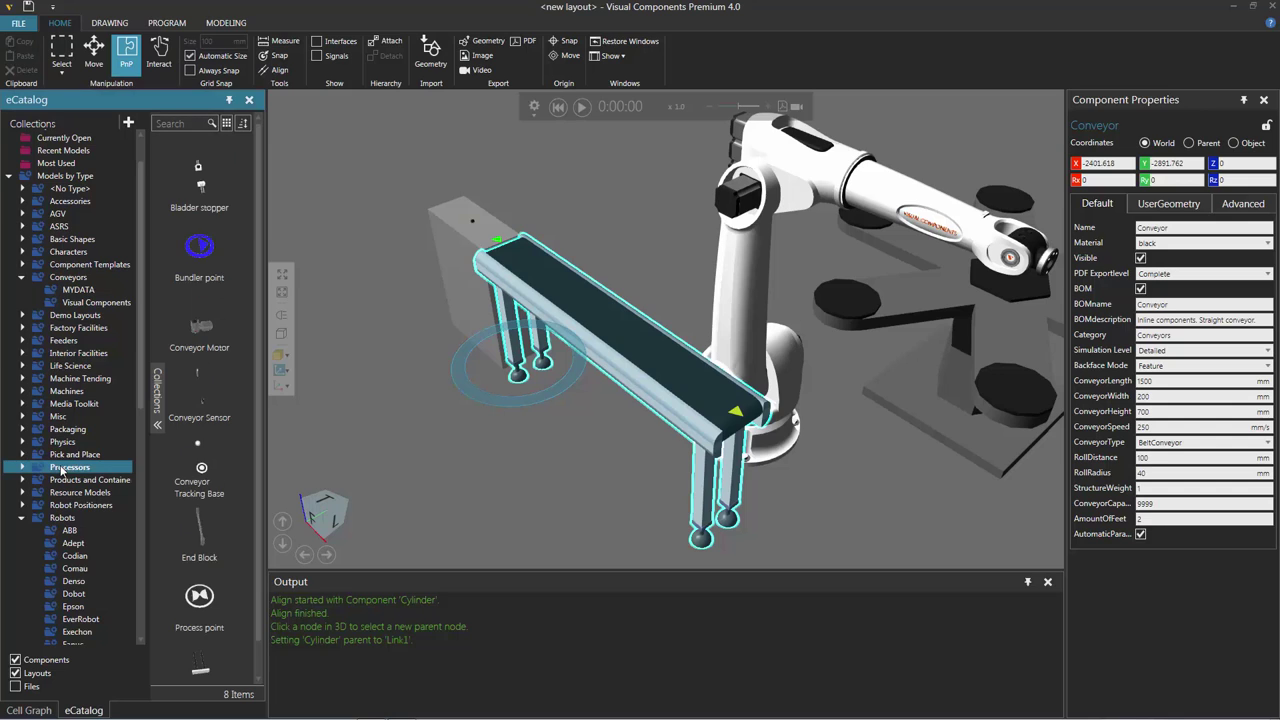
{"action": "left_click_drag", "start_coordinate": [200, 397], "coordinate": [323, 403]}
{"action": "left_click_drag", "start_coordinate": [525, 458], "coordinate": [527, 457]}
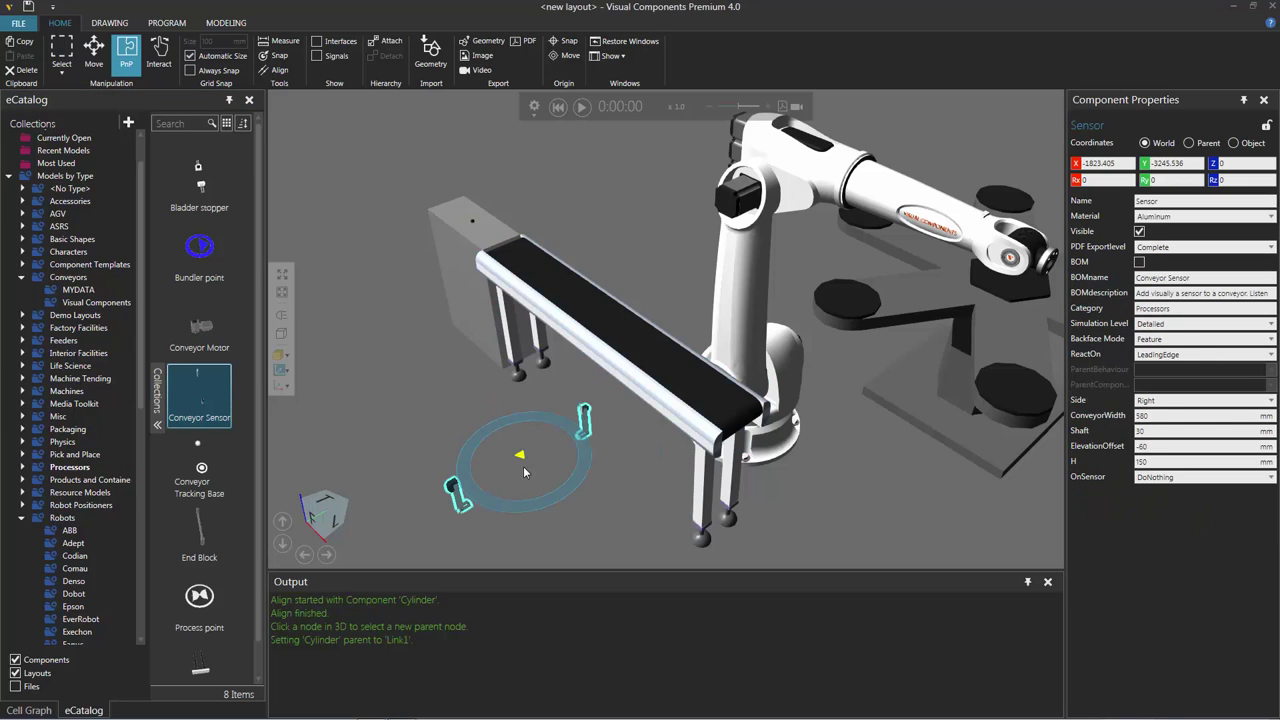
{"action": "left_click_drag", "start_coordinate": [466, 502], "coordinate": [567, 410]}
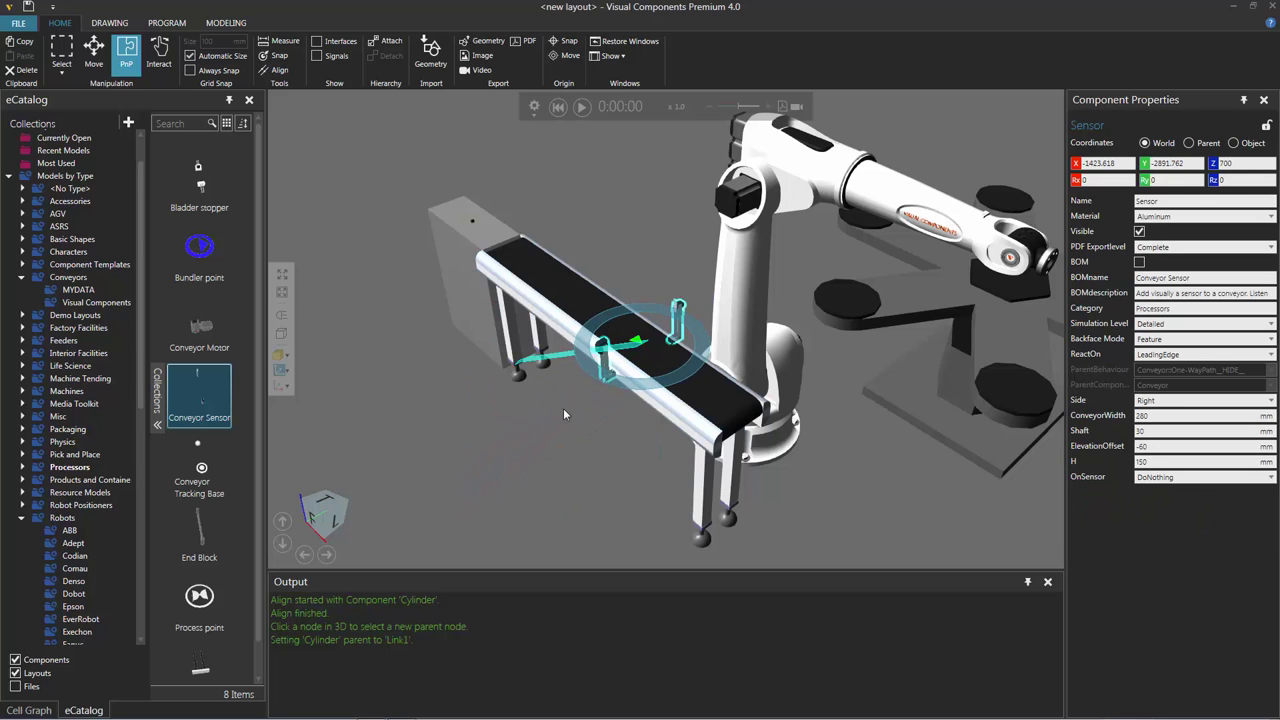
- Slide the sensor along the conveyor towards its outfeed end, to about X -1296 mm
{"action": "right_click_drag", "start_coordinate": [567, 410], "coordinate": [500, 400]}
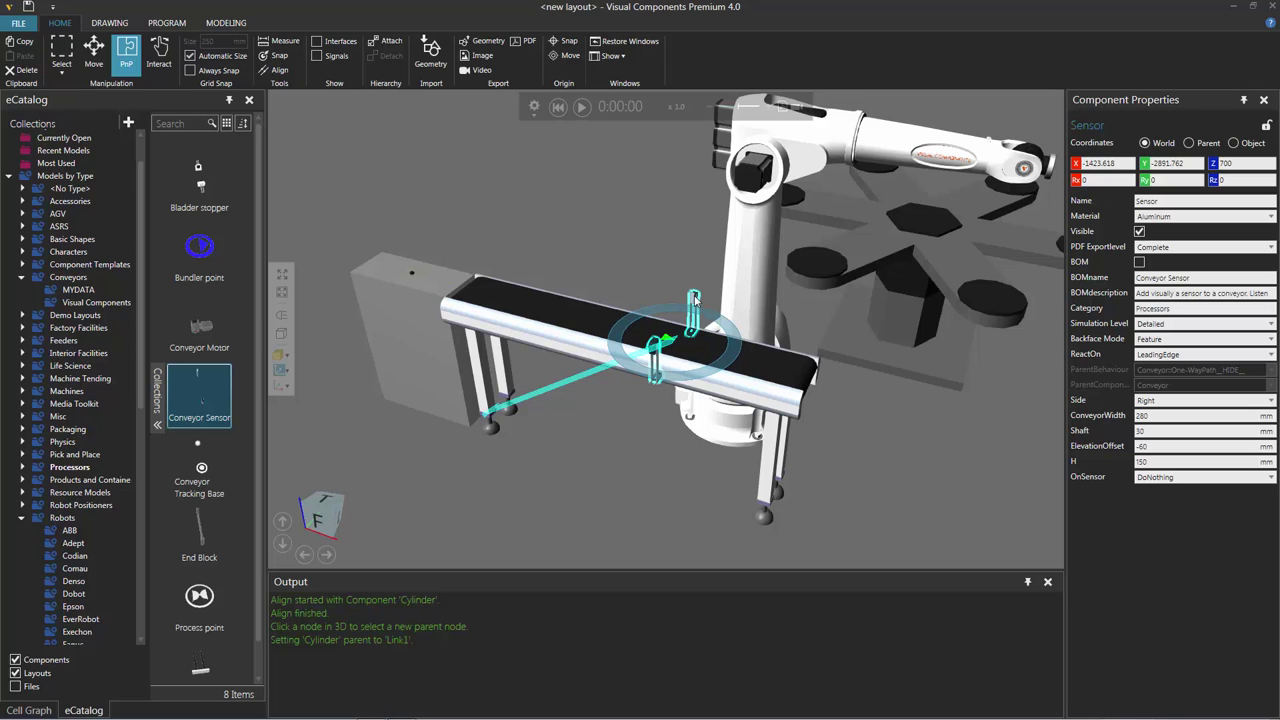
{"action": "left_click_drag", "start_coordinate": [694, 298], "coordinate": [716, 328]}
{"action": "right_click_drag", "start_coordinate": [891, 471], "coordinate": [857, 484]}
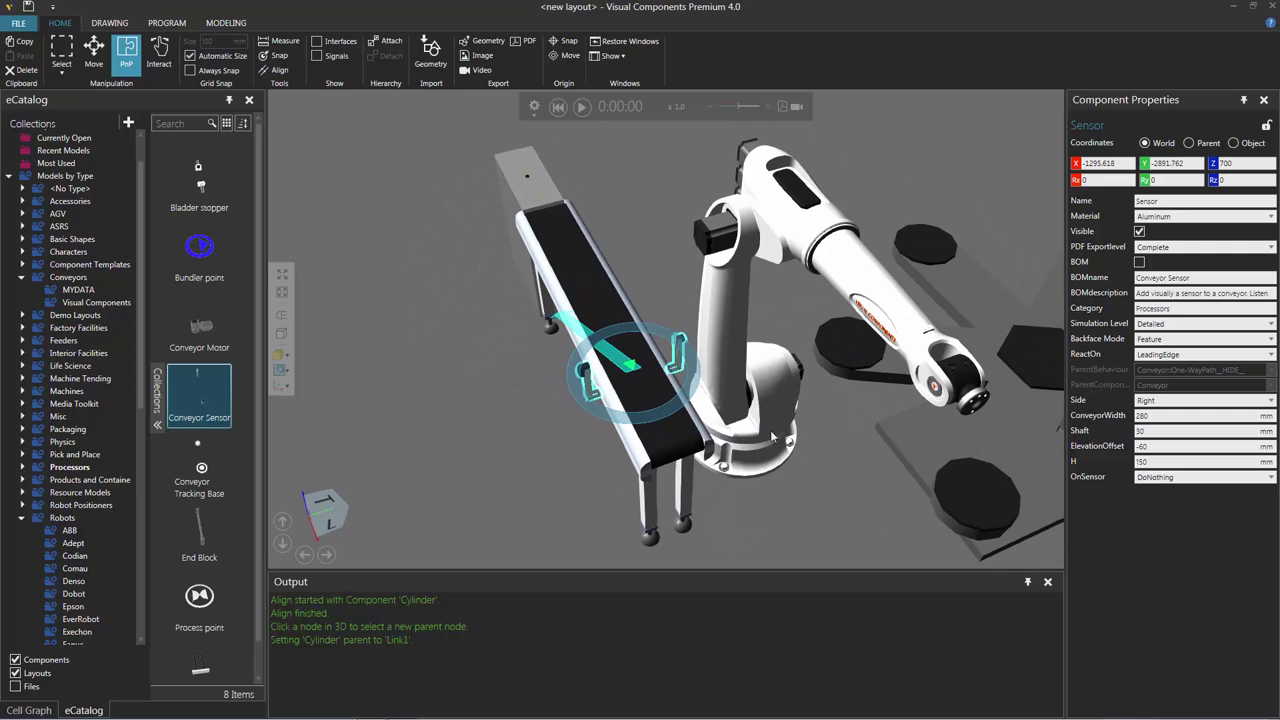
- Move the feeder and conveyor together away from the robot, placing the conveyor at about X -2259, Y -3086 mm
{"action": "left_click", "coordinate": [530, 183]}
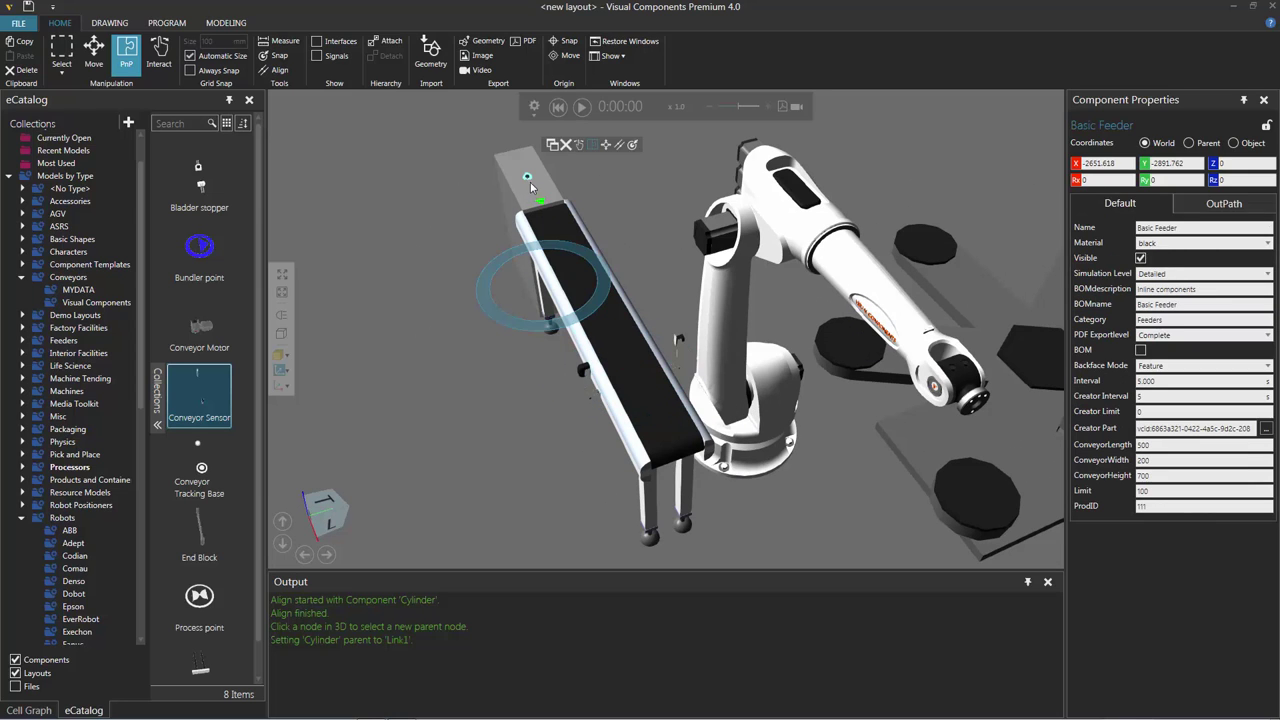
{"action": "left_click", "coordinate": [554, 228], "text": "ctrl"}
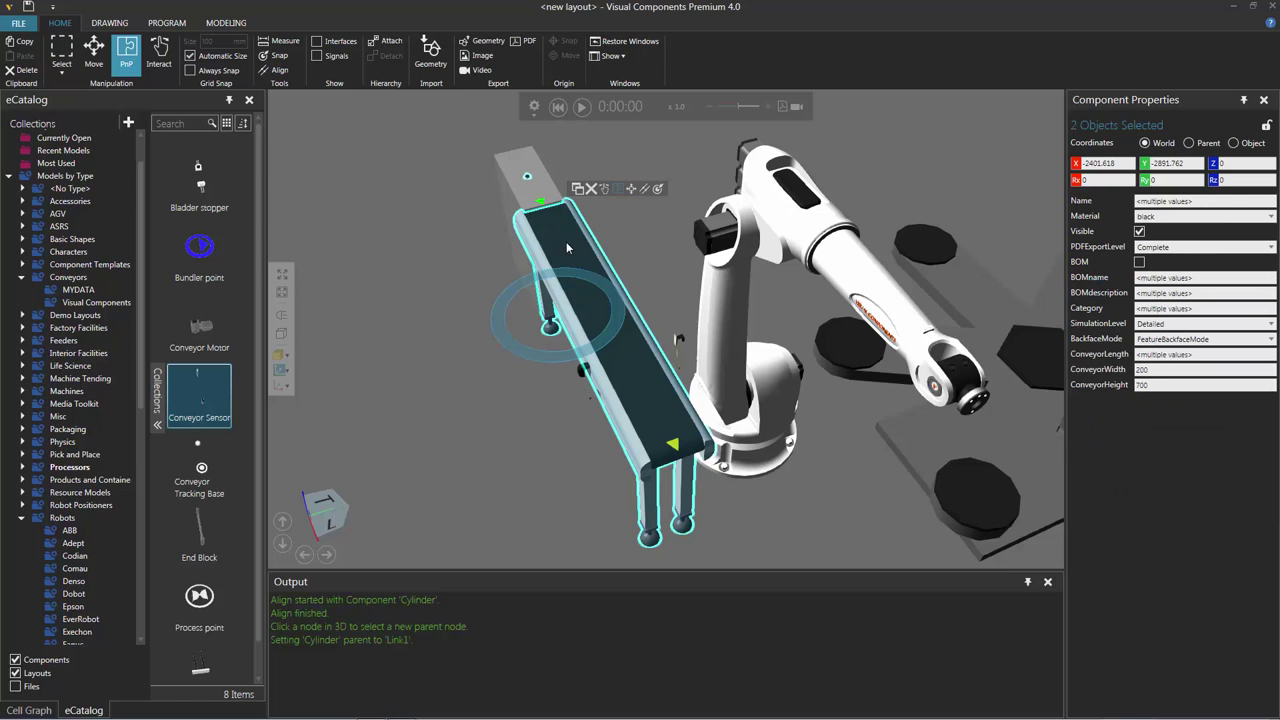
{"action": "left_click_drag", "start_coordinate": [568, 243], "coordinate": [543, 266]}
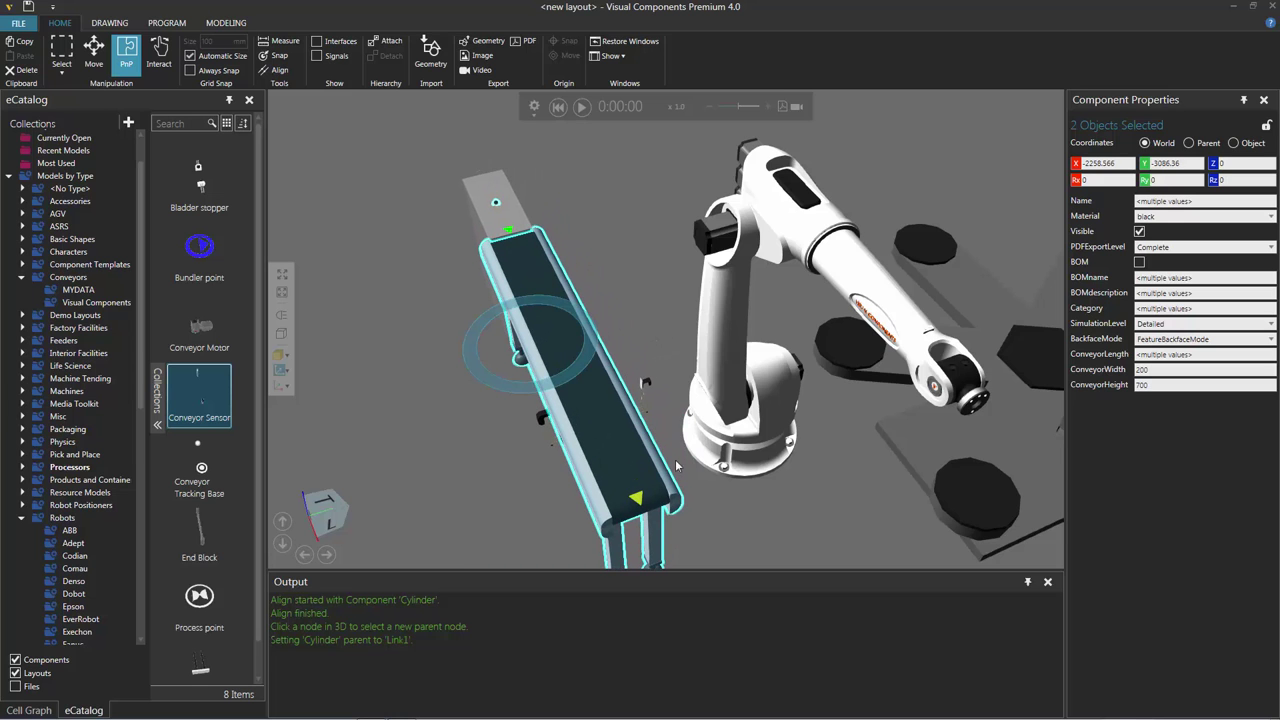
- Move the indexing table to about X -1176, Y -1183 mm, on the robot's other side from the conveyor
{"action": "right_click_drag", "start_coordinate": [810, 524], "coordinate": [860, 378]}
{"action": "left_click", "coordinate": [860, 378]}
{"action": "left_click_drag", "start_coordinate": [885, 454], "coordinate": [920, 403]}
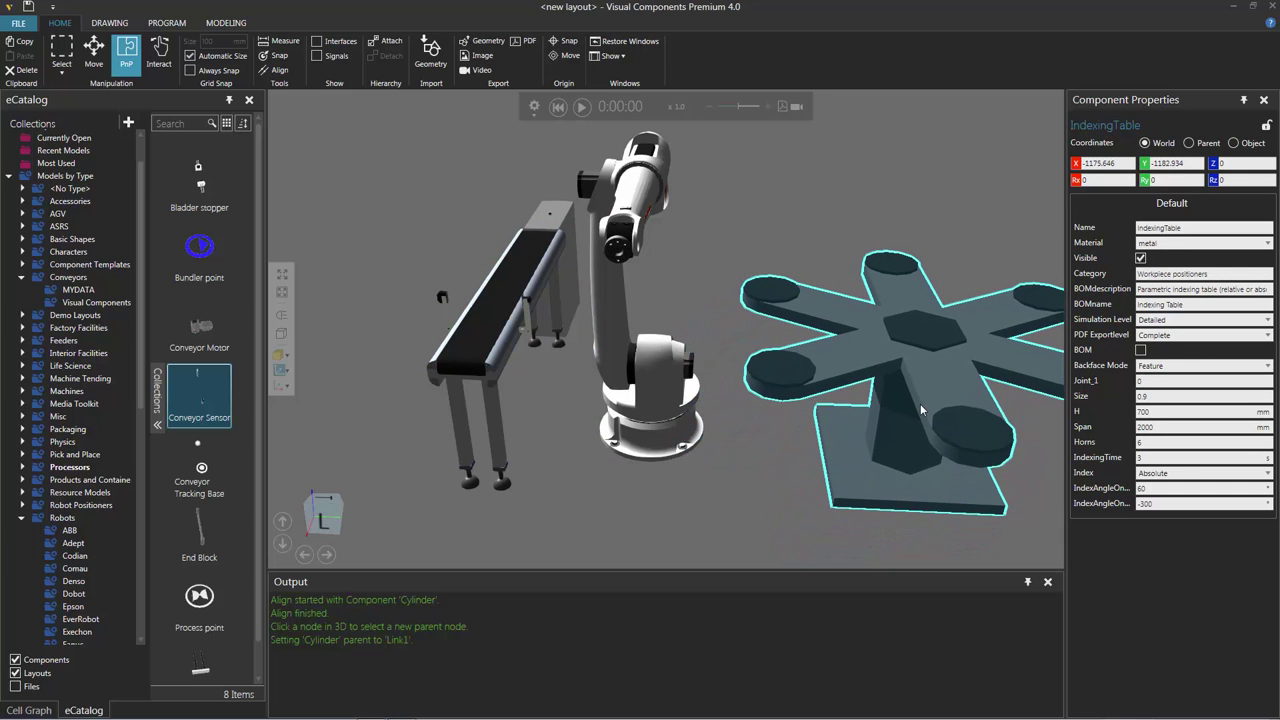
- Show the sensor's signal connections and connect SensorBooleanSignal to an input of GenericRobot
{"action": "right_click_drag", "start_coordinate": [623, 512], "coordinate": [659, 506]}
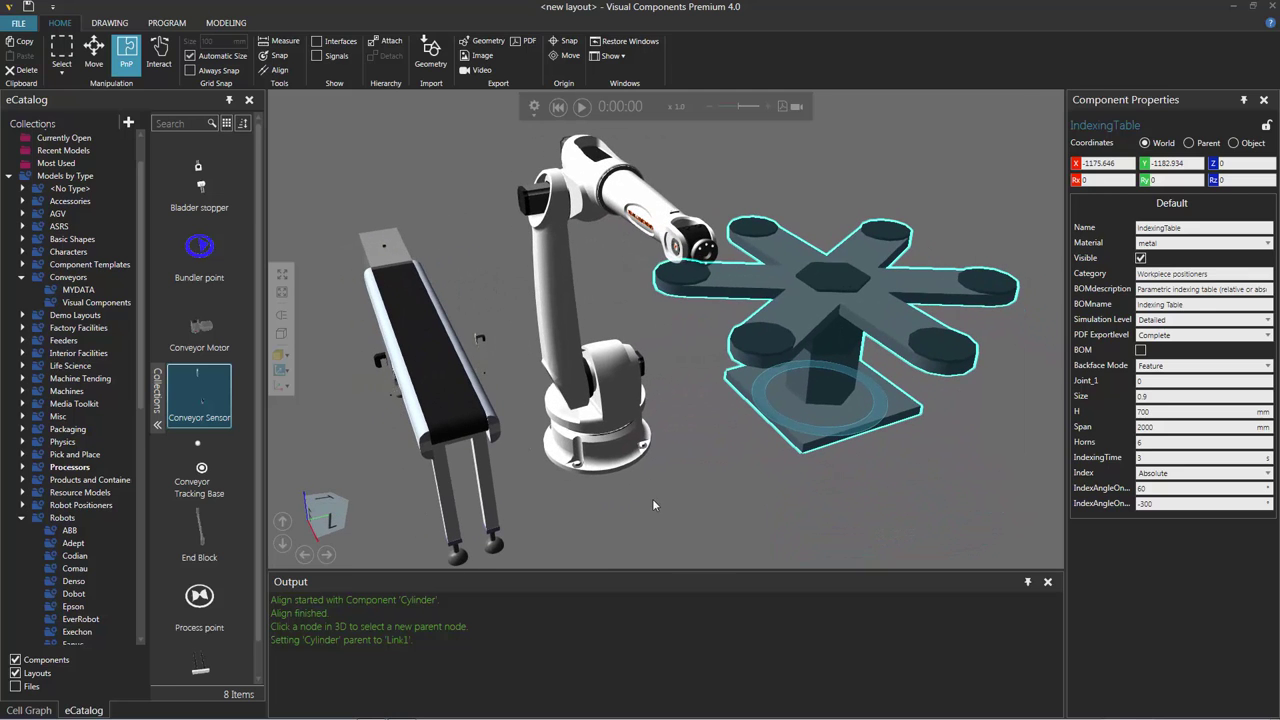
{"action": "left_click", "coordinate": [480, 347]}
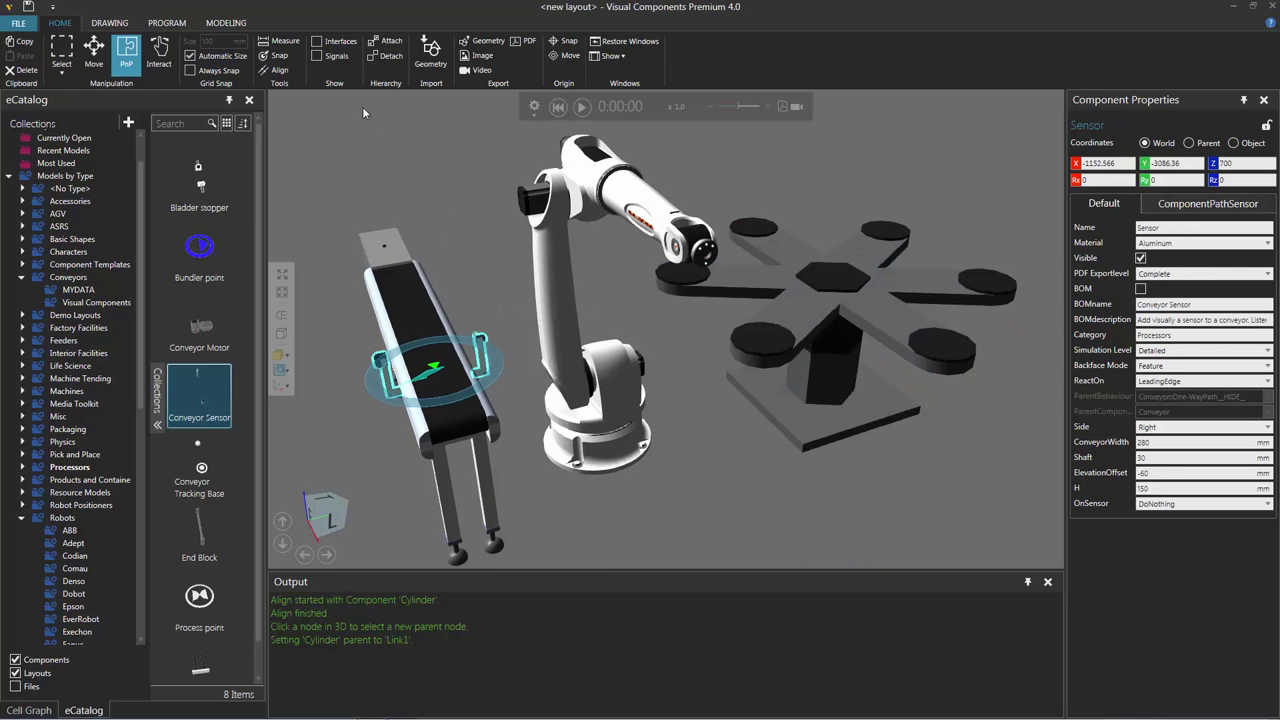
{"action": "left_click", "coordinate": [317, 56]}
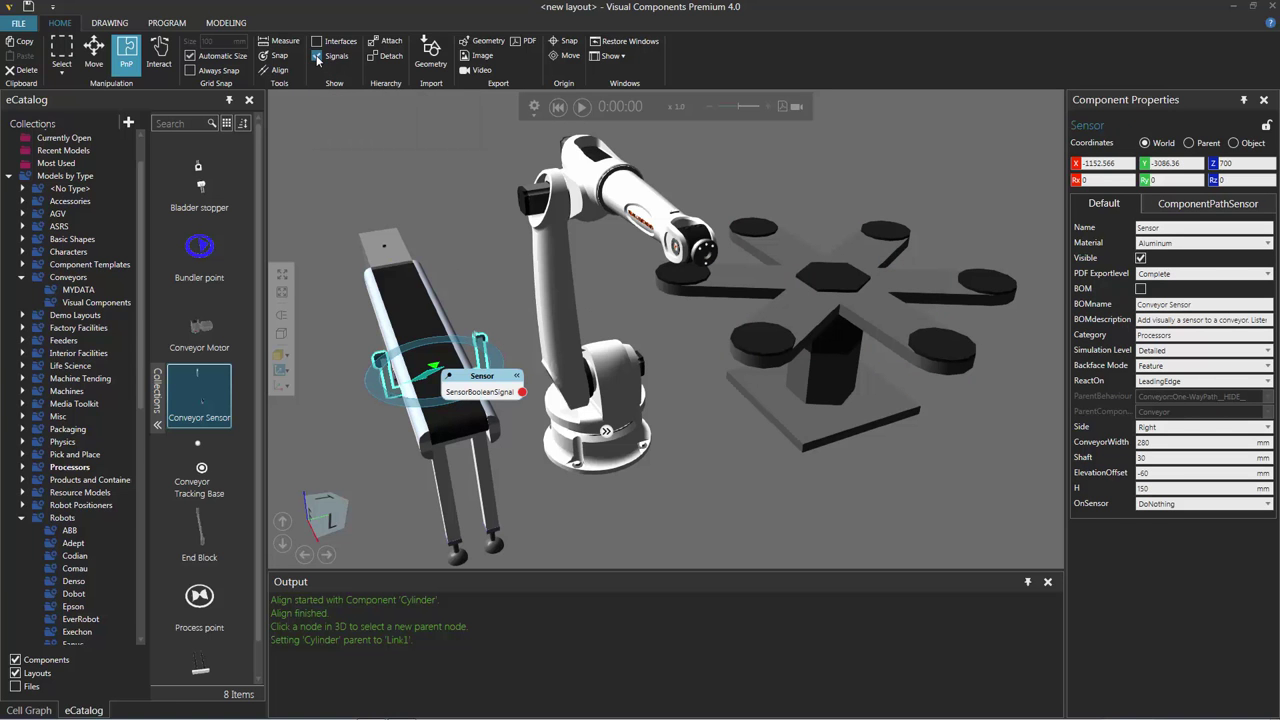
{"action": "left_click", "coordinate": [605, 431]}
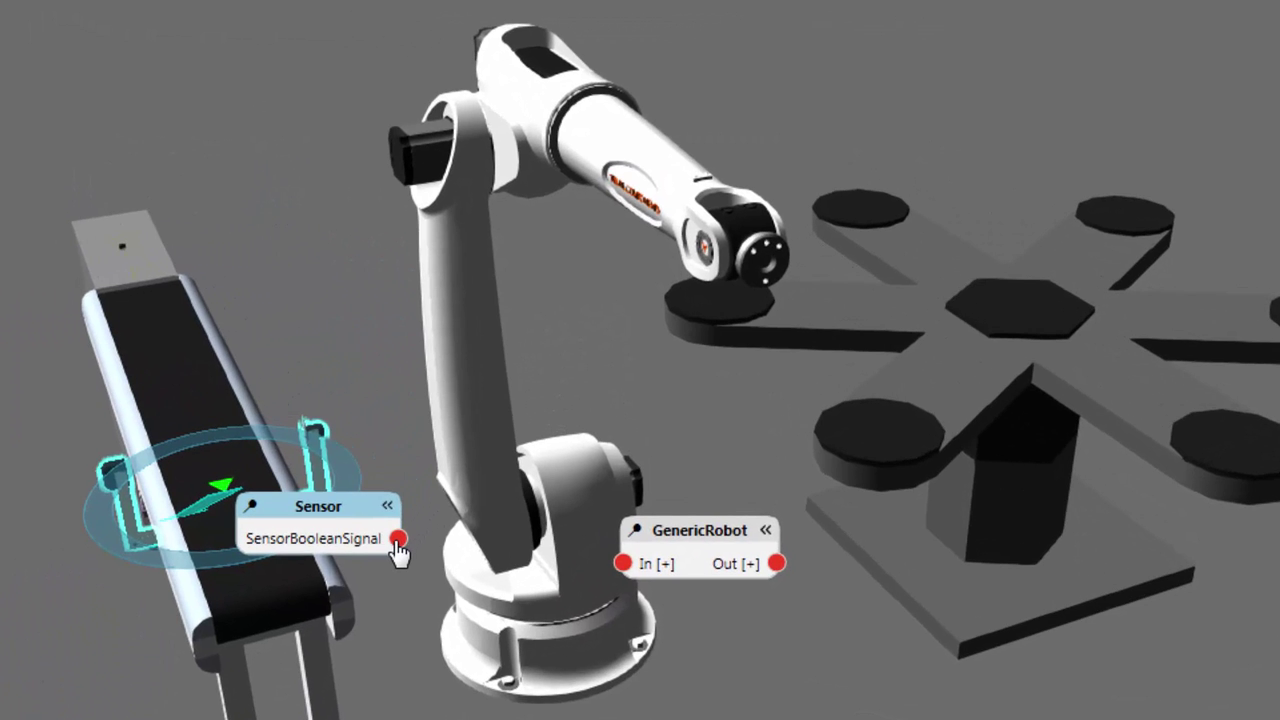
{"action": "left_click_drag", "start_coordinate": [403, 549], "coordinate": [623, 567]}
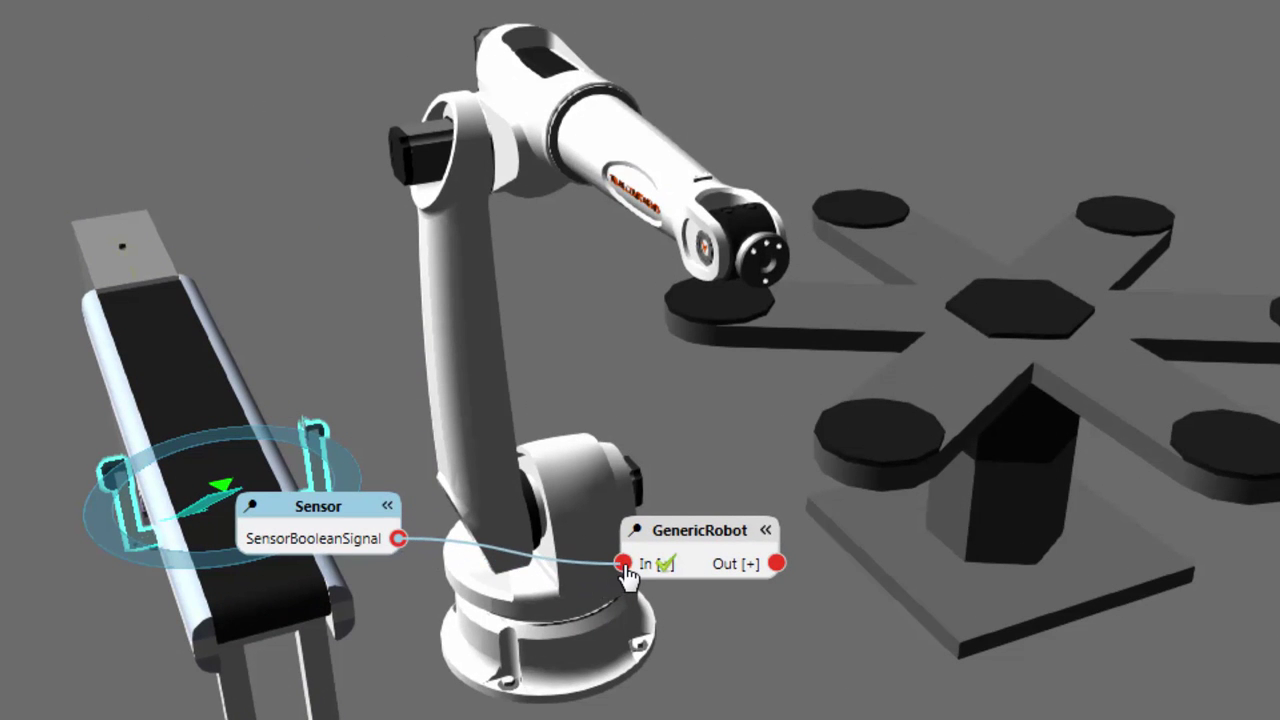
- Change the sensor's GenericRobot connection to input 102 and set the sensor's OnSensor action to StopPart
{"action": "left_click", "coordinate": [651, 587]}
{"action": "left_click", "coordinate": [663, 485]}
{"action": "type", "text": "102"}
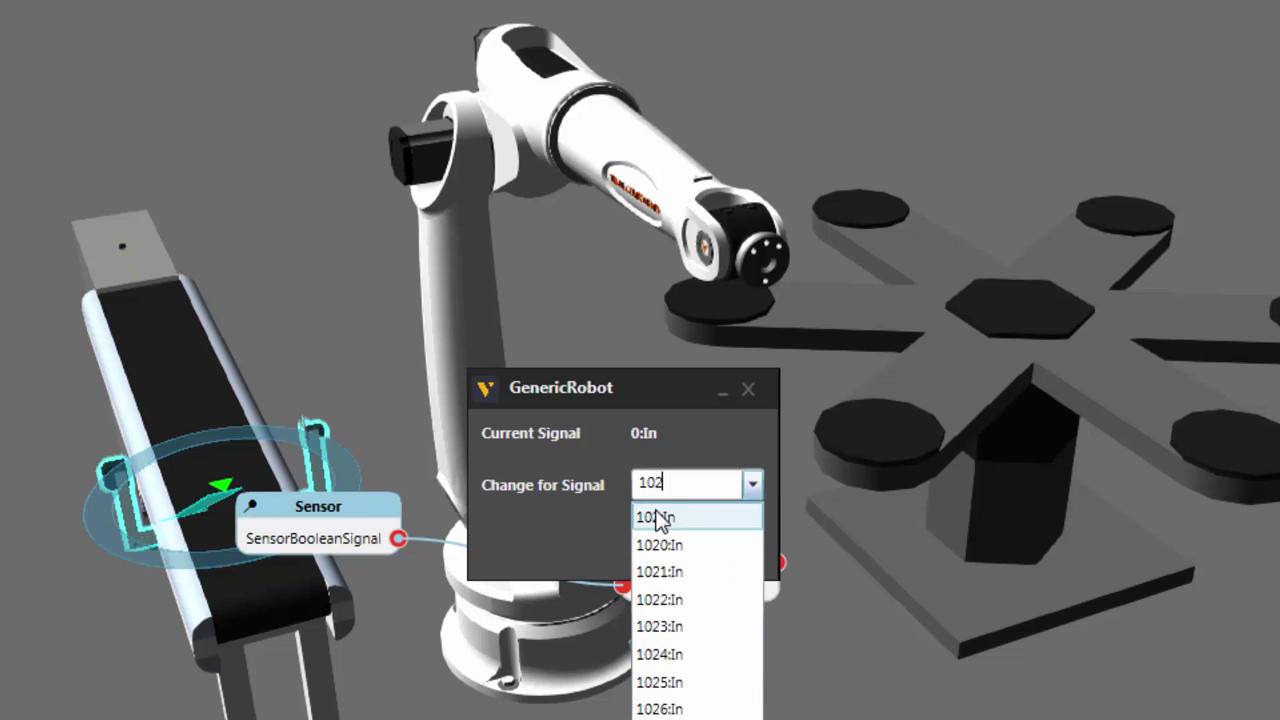
{"action": "left_click", "coordinate": [655, 517]}
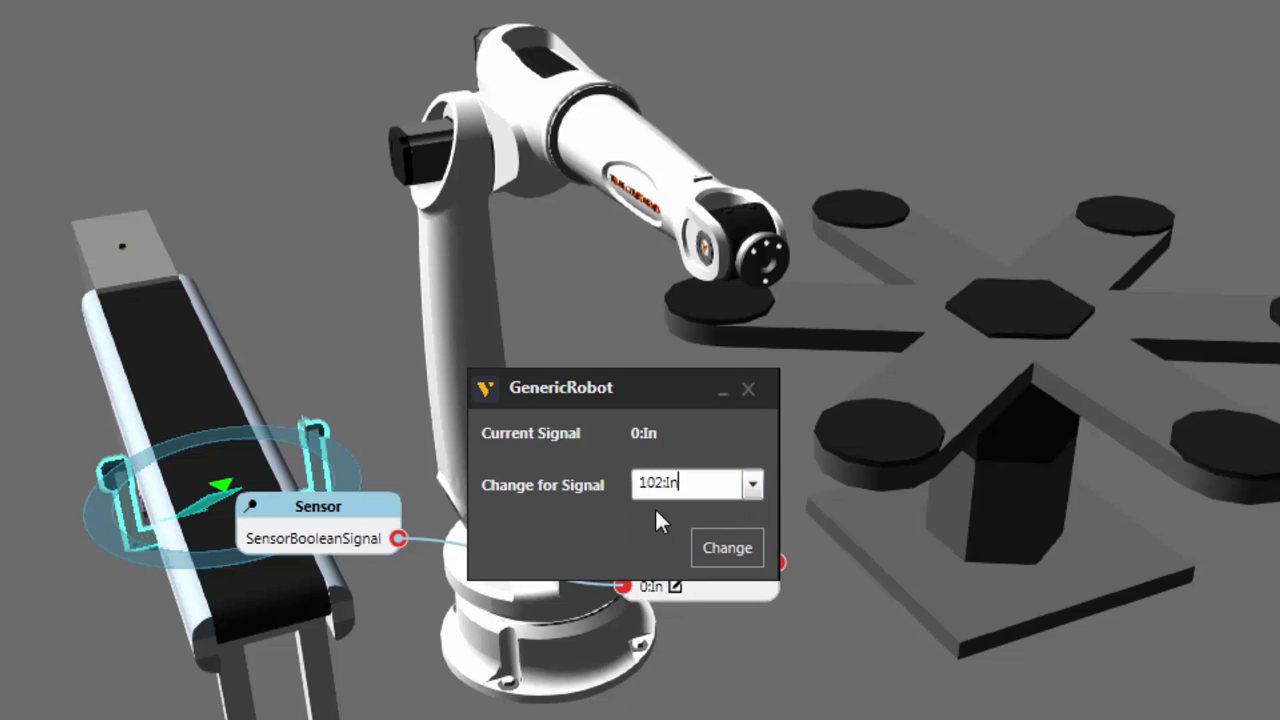
{"action": "left_click", "coordinate": [749, 563]}
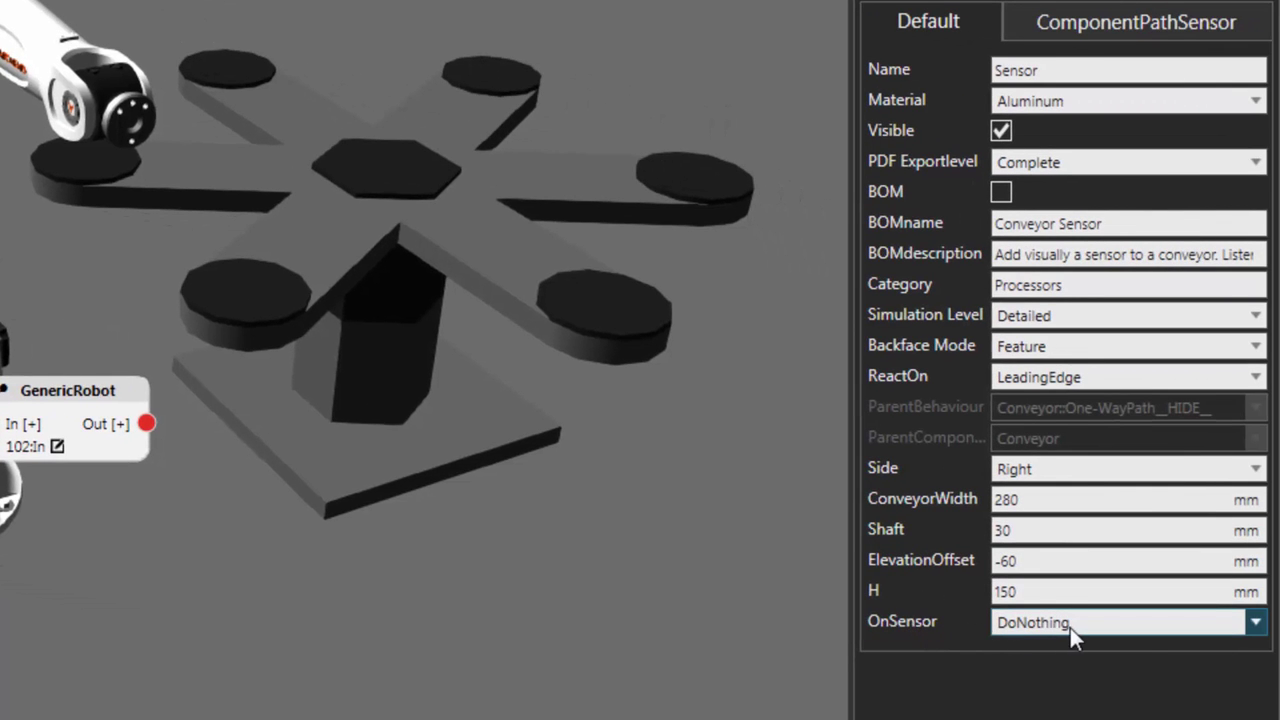
{"action": "left_click", "coordinate": [1068, 627]}
{"action": "left_click", "coordinate": [1078, 680]}
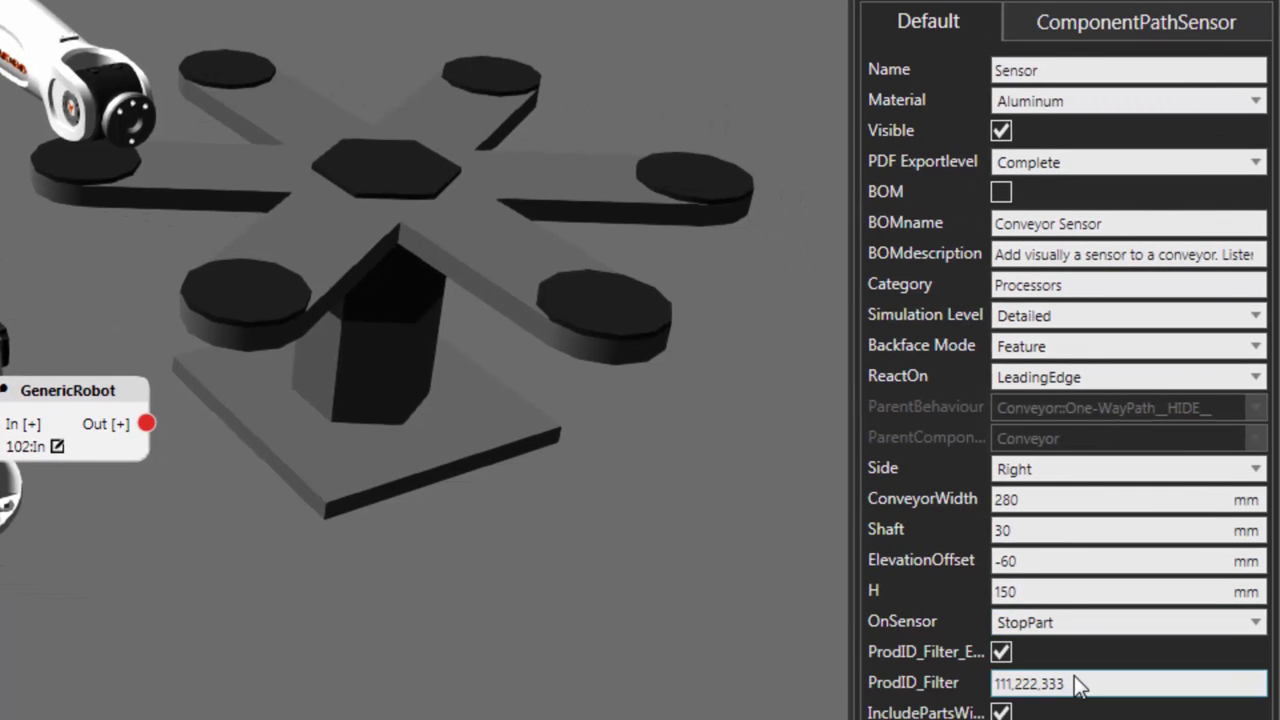
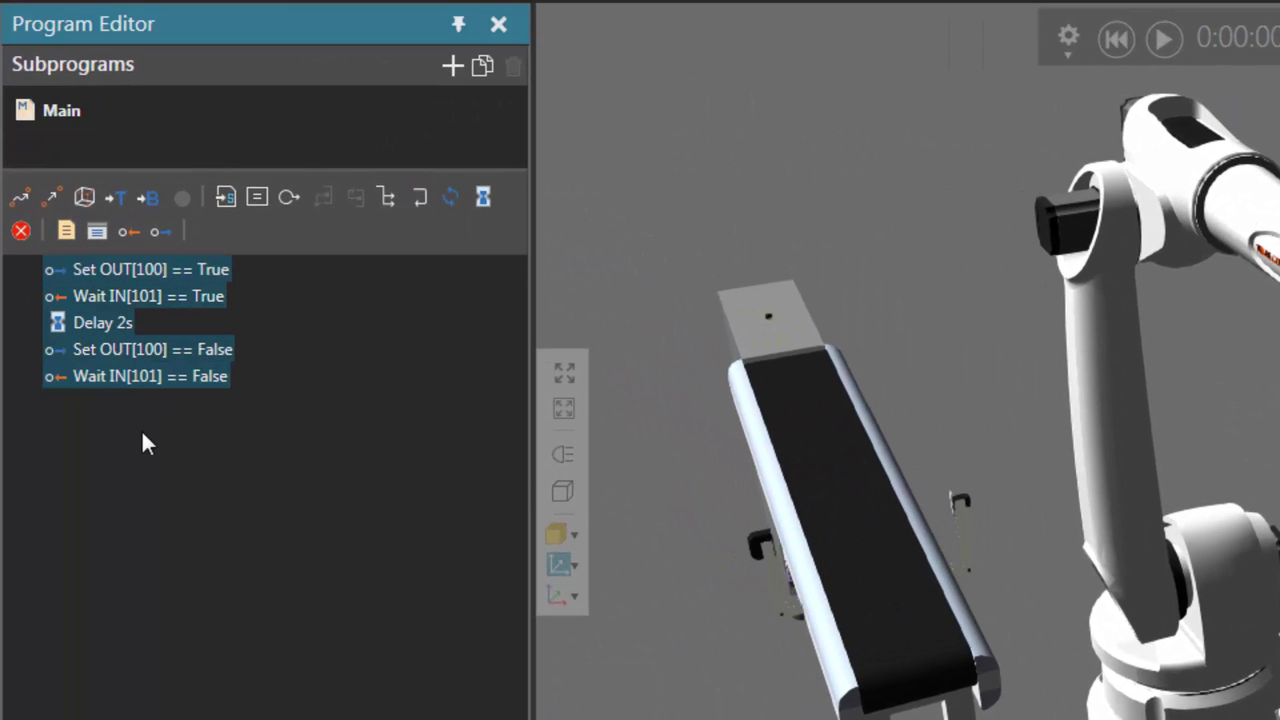
- Replace the Main program's statements with a wait for input 102 to be True, followed by a Halt statement
{"action": "key", "text": "Delete"}
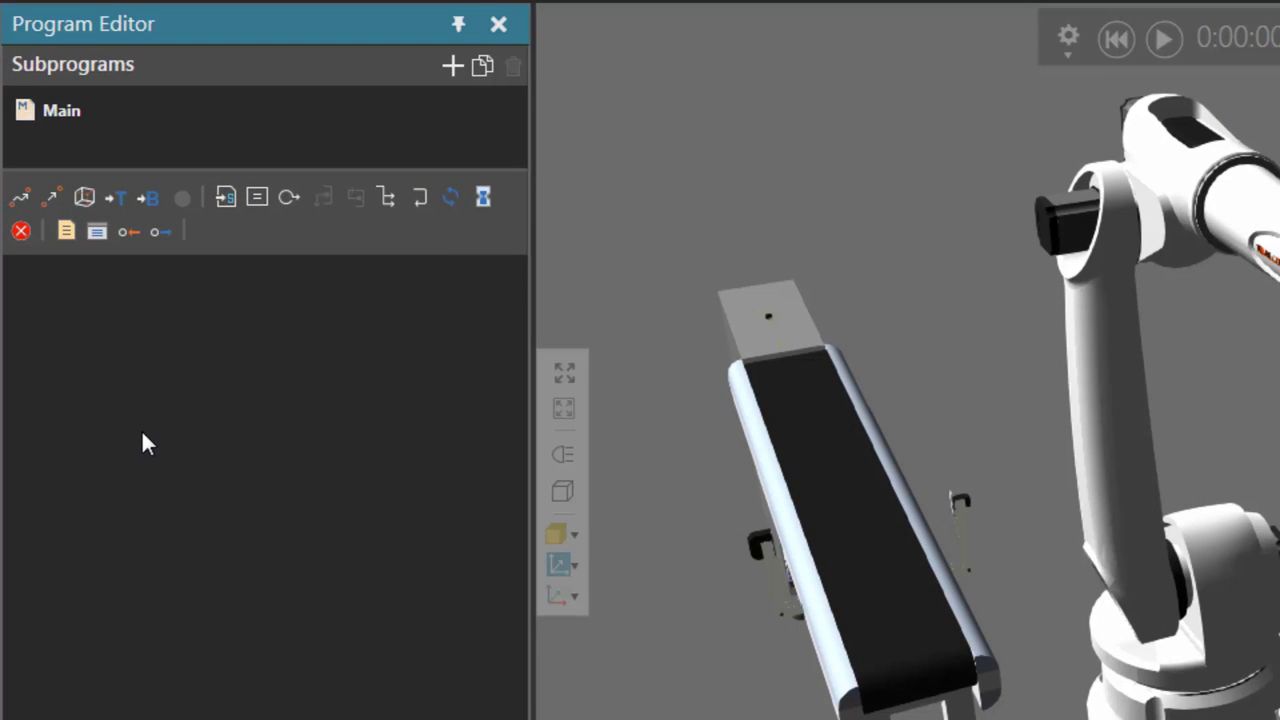
{"action": "left_click", "coordinate": [130, 232]}
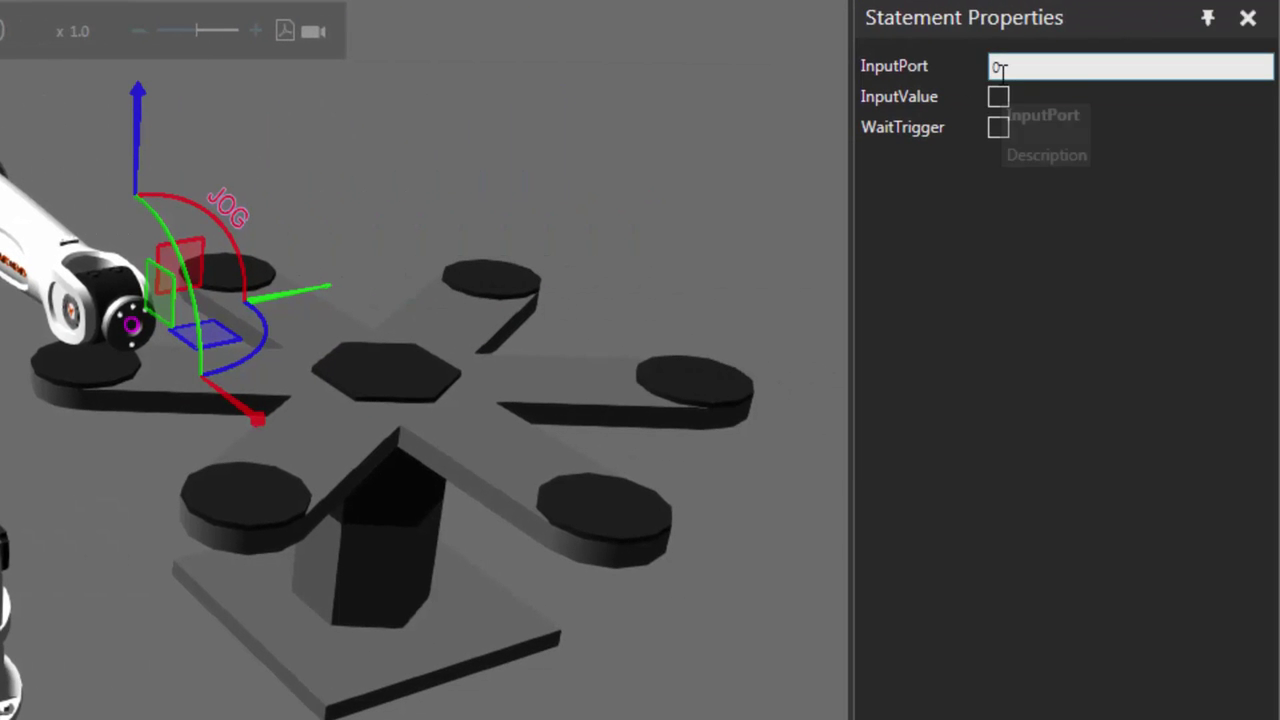
{"action": "left_click", "coordinate": [1001, 68]}
{"action": "type", "text": "102"}
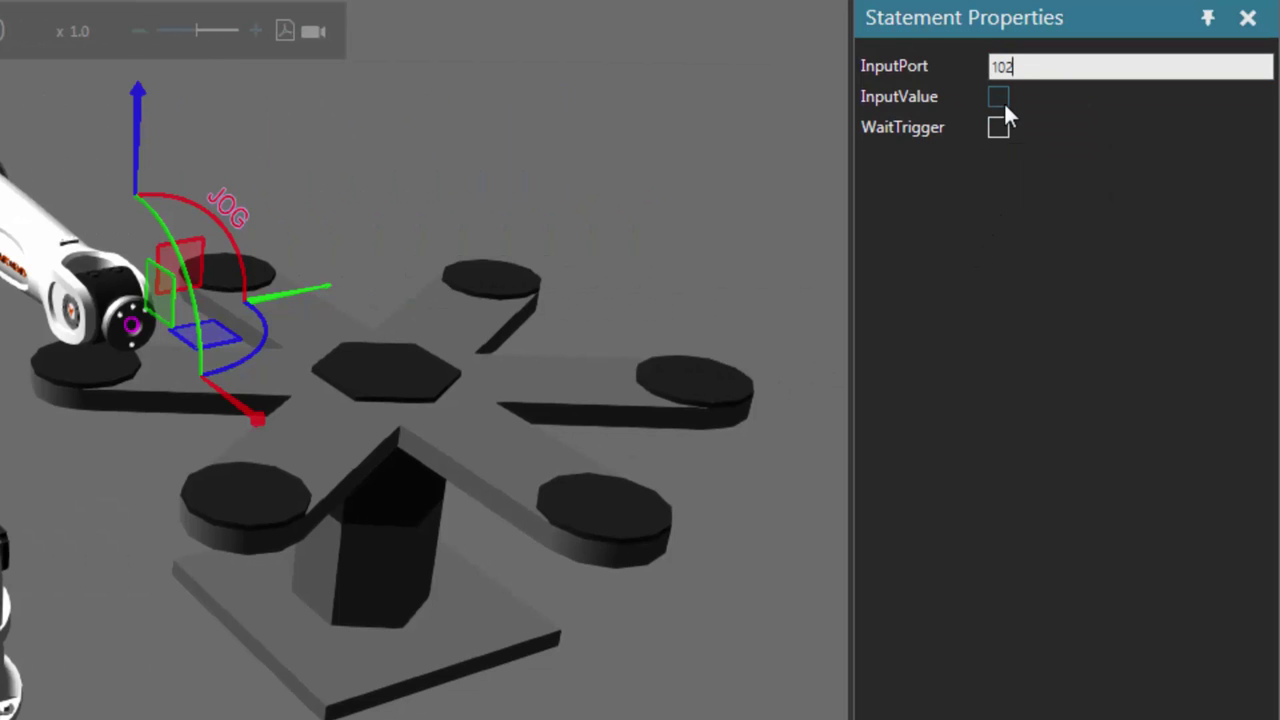
{"action": "left_click", "coordinate": [999, 97]}
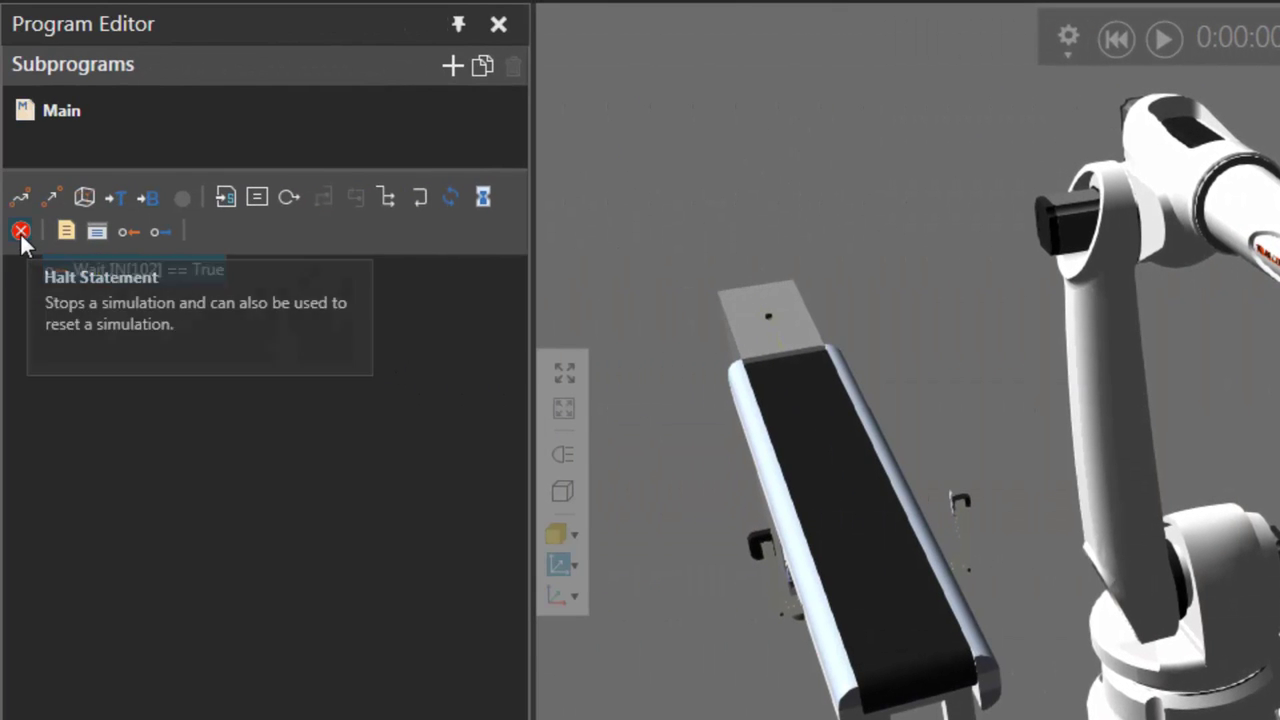
{"action": "left_click", "coordinate": [21, 232]}
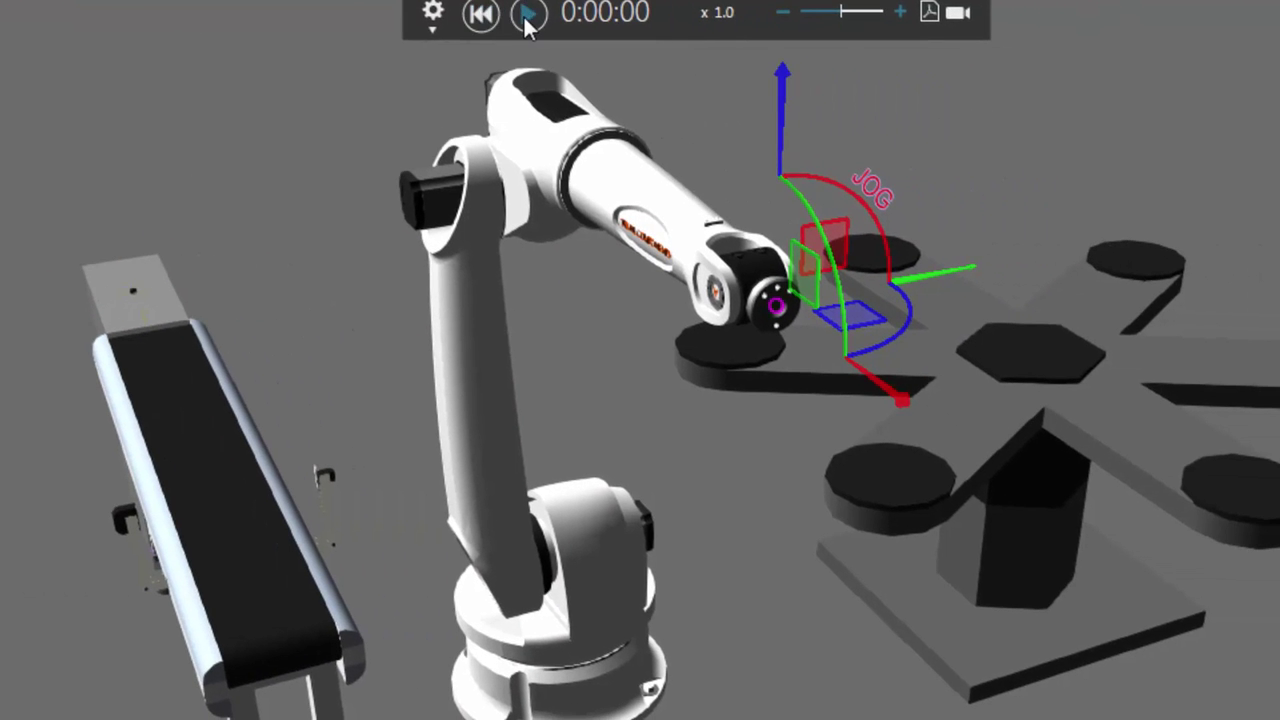
- Run the simulation and raise its speed to x 1.7 to bring a cylinder to the sensor
{"action": "left_click", "coordinate": [526, 14]}
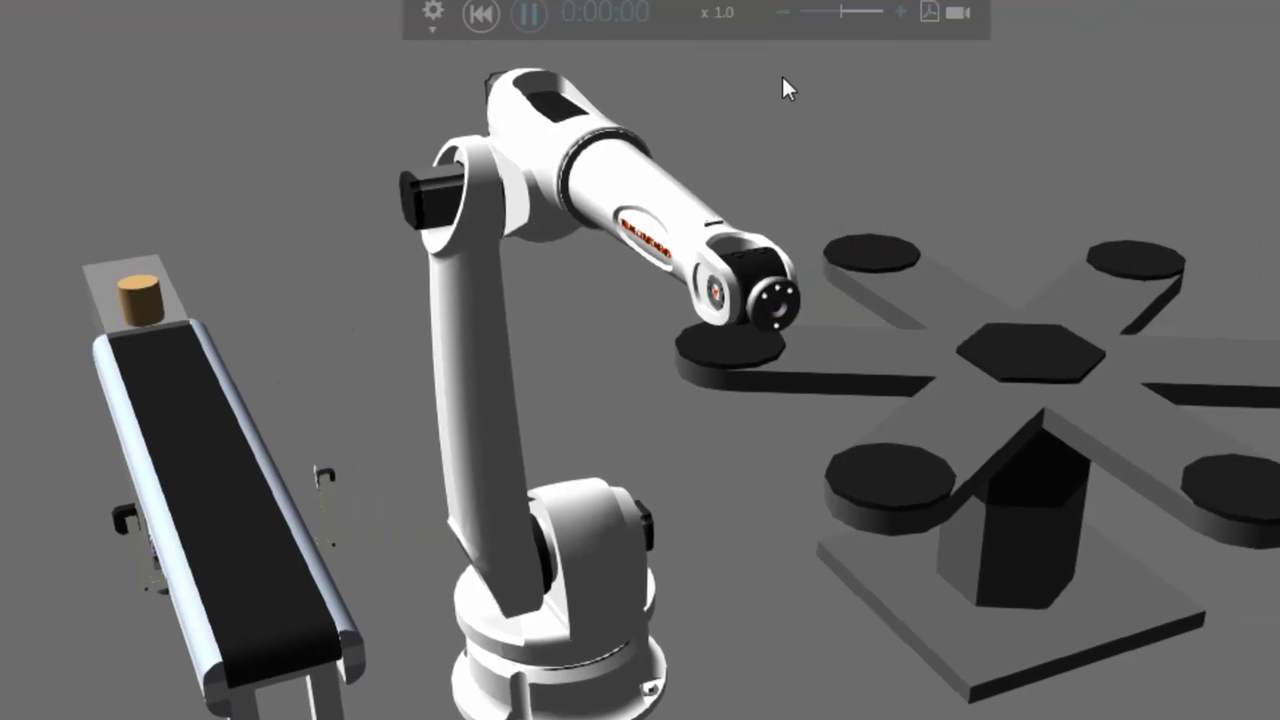
{"action": "left_click", "coordinate": [900, 12]}
{"action": "left_click", "coordinate": [902, 6]}
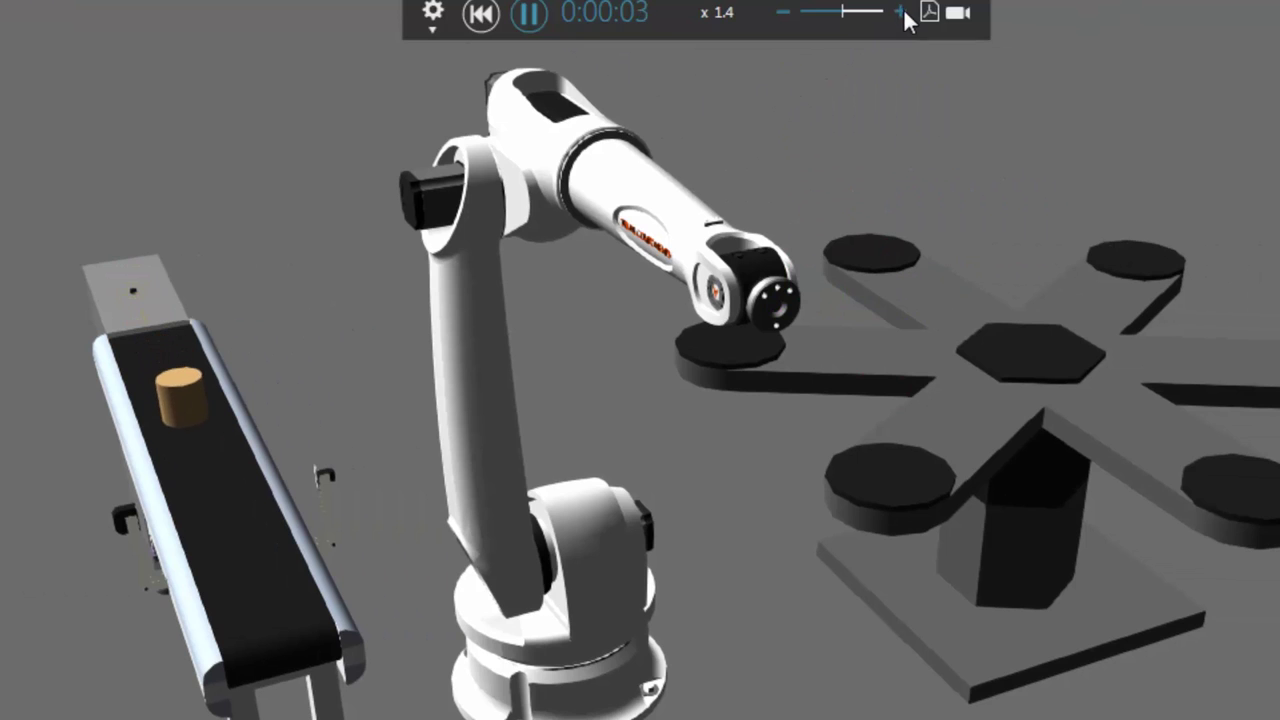
{"action": "left_click", "coordinate": [903, 8]}
{"action": "key", "text": "space"}
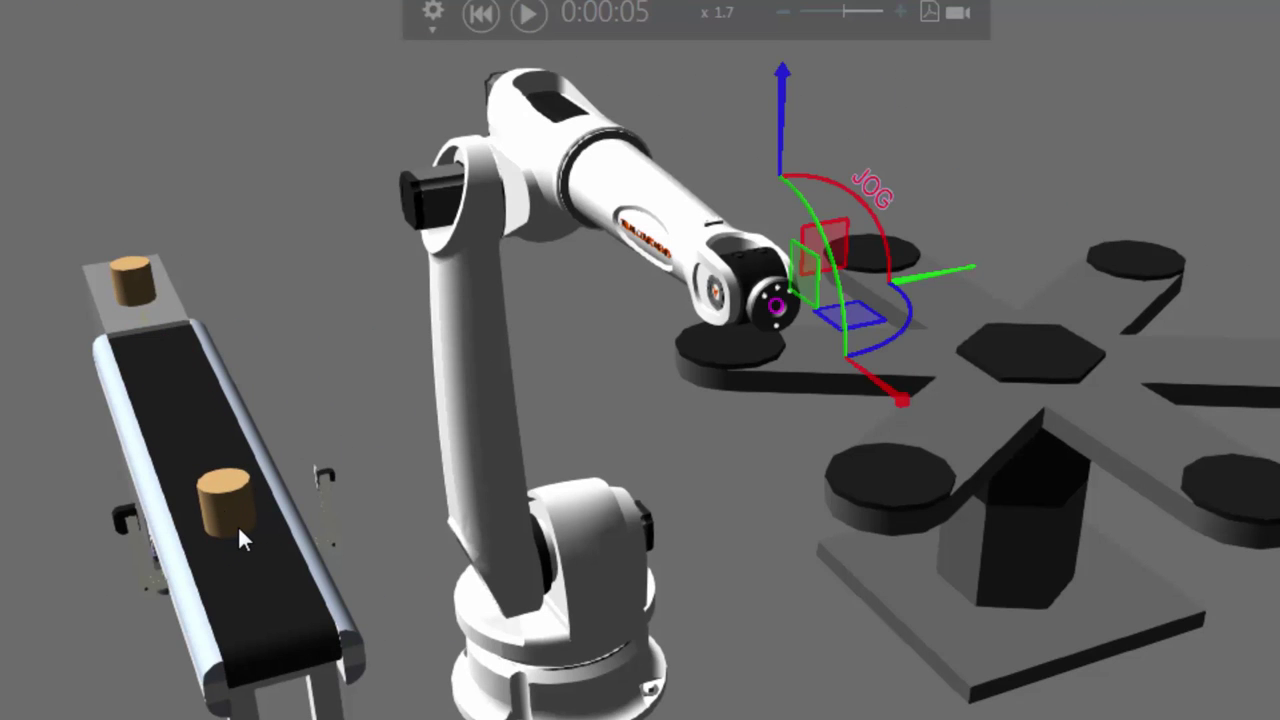
- Snap the robot's tool flange onto the top face centre of the cylinder stopped at the sensor
{"action": "left_click", "coordinate": [778, 312]}
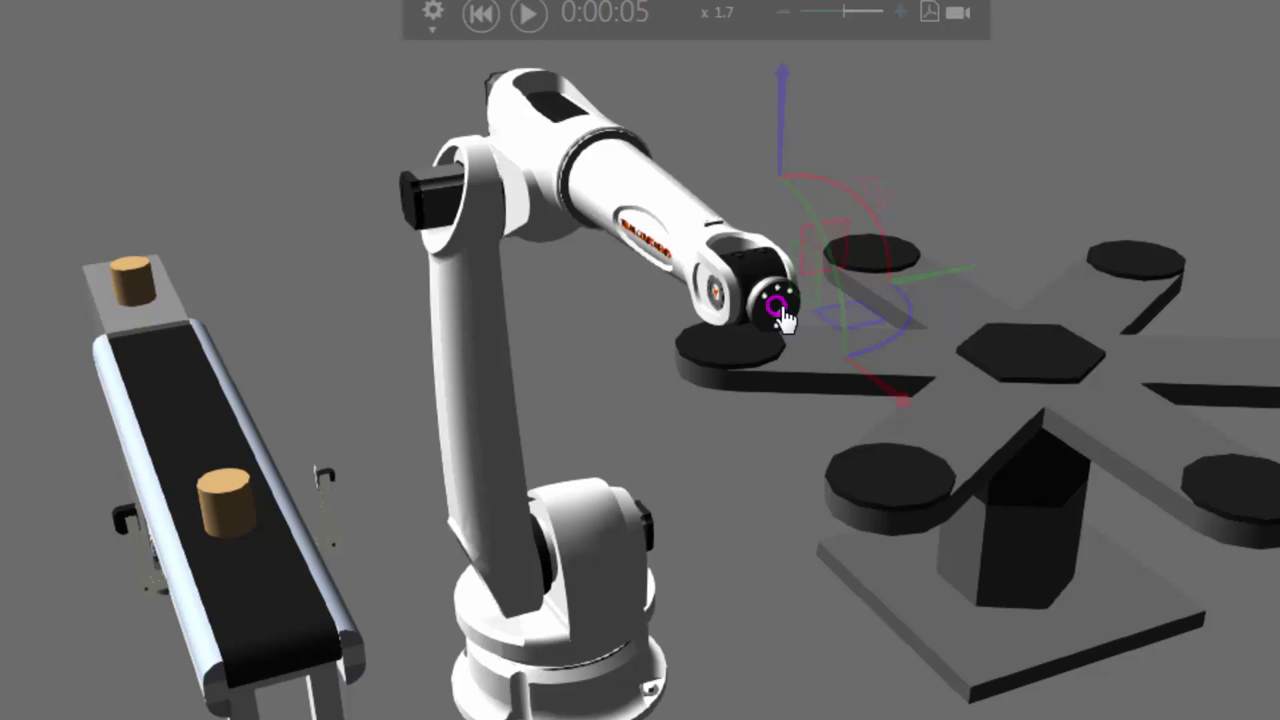
{"action": "mouse_move", "coordinate": [780, 318]}
{"action": "left_mouse_down"}
{"action": "mouse_move", "coordinate": [689, 374]}
{"action": "mouse_move", "coordinate": [520, 443]}
{"action": "mouse_move", "coordinate": [279, 442]}
{"action": "mouse_move", "coordinate": [213, 465]}
{"action": "mouse_move", "coordinate": [228, 481]}
{"action": "left_mouse_up"}
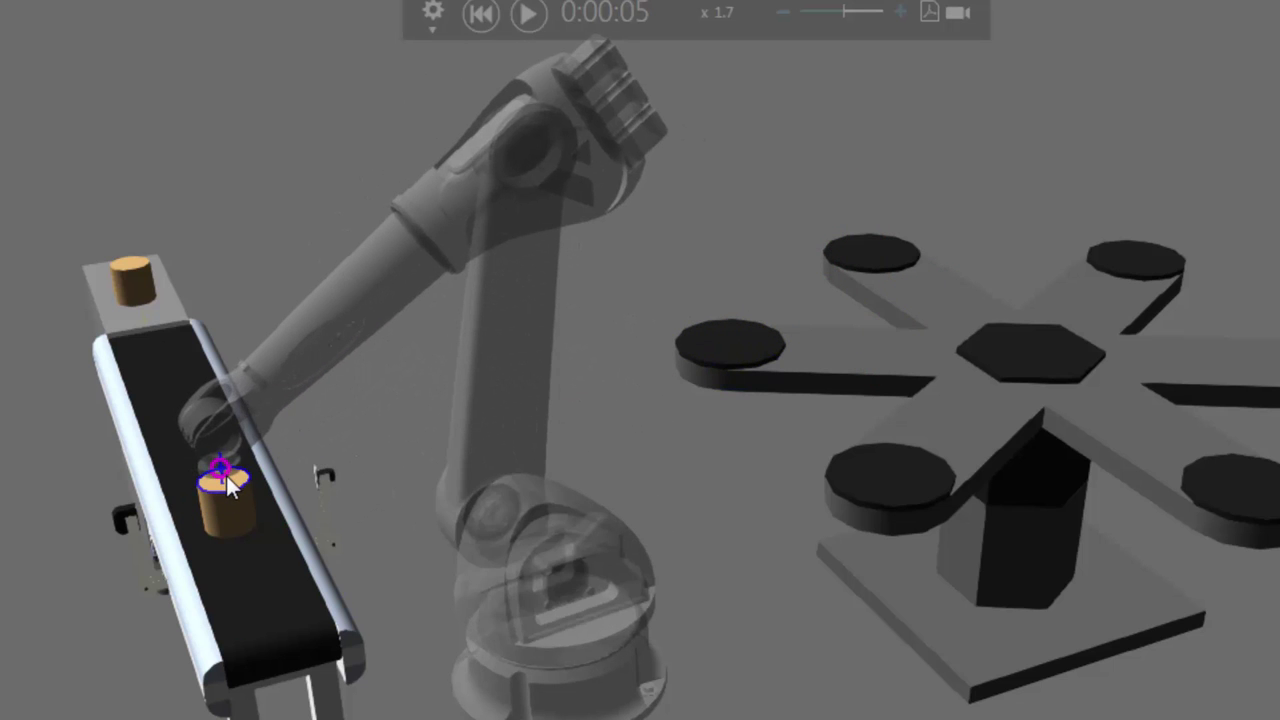
{"action": "scroll", "coordinate": [228, 484], "scroll_direction": "up", "scroll_amount": 3}
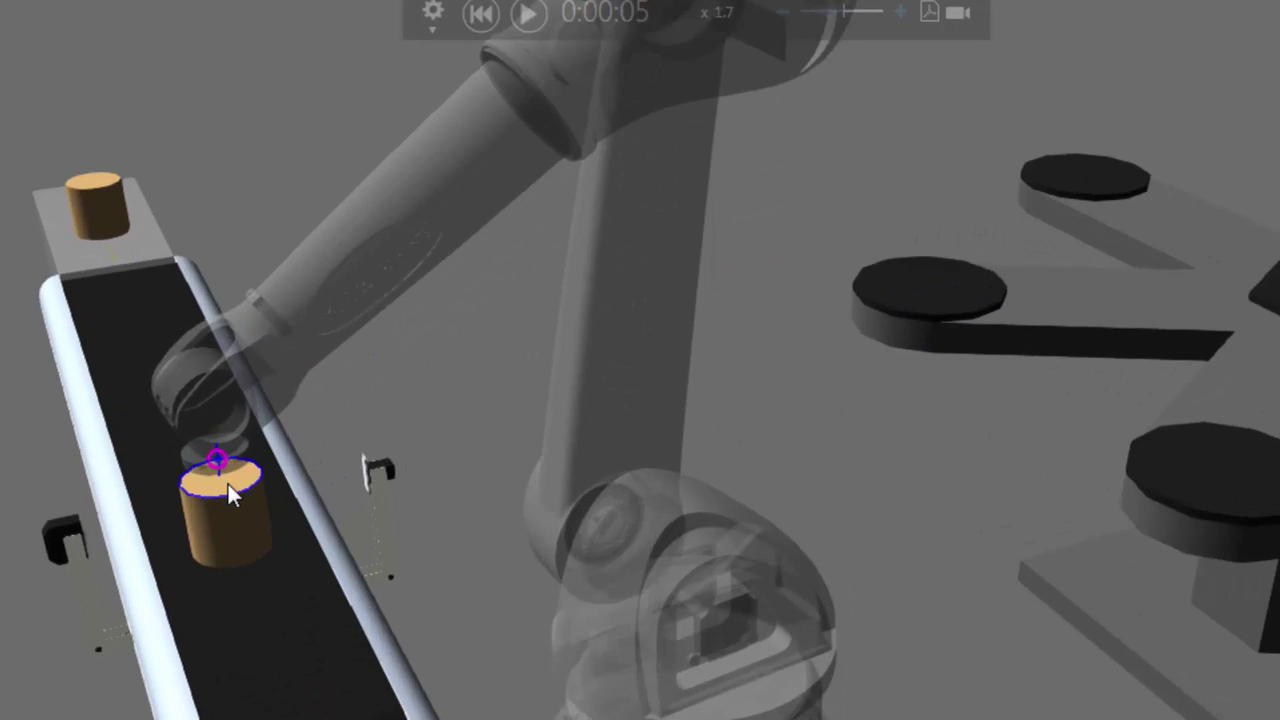
{"action": "scroll", "coordinate": [228, 484], "scroll_direction": "up", "scroll_amount": 3}
{"action": "mouse_move", "coordinate": [228, 484]}
{"action": "left_mouse_down"}
{"action": "mouse_move", "coordinate": [218, 493]}
{"action": "mouse_move", "coordinate": [225, 482]}
{"action": "left_mouse_up"}
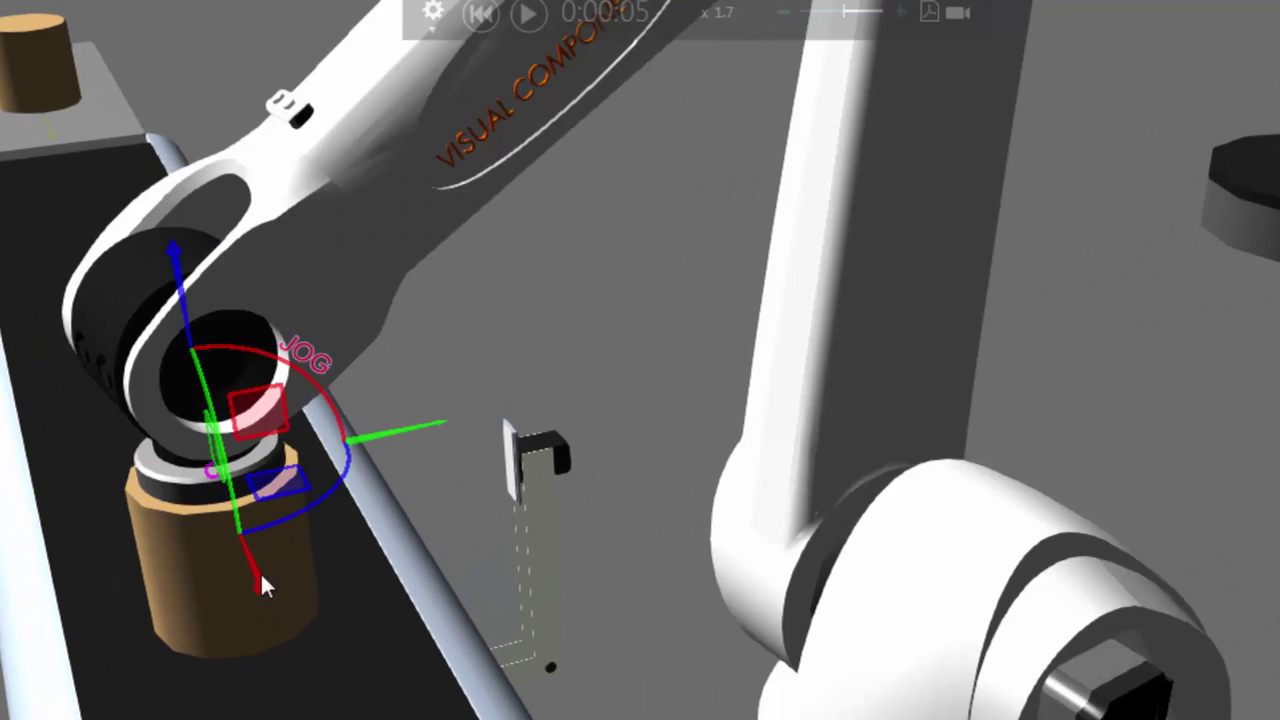
- Add a linear motion statement at the pick position and a statement setting output 1 to True
{"action": "scroll", "coordinate": [272, 587], "scroll_direction": "down", "scroll_amount": 5}
{"action": "scroll", "coordinate": [251, 683], "scroll_direction": "down", "scroll_amount": 3}
{"action": "scroll", "coordinate": [223, 600], "scroll_direction": "up", "scroll_amount": 2}
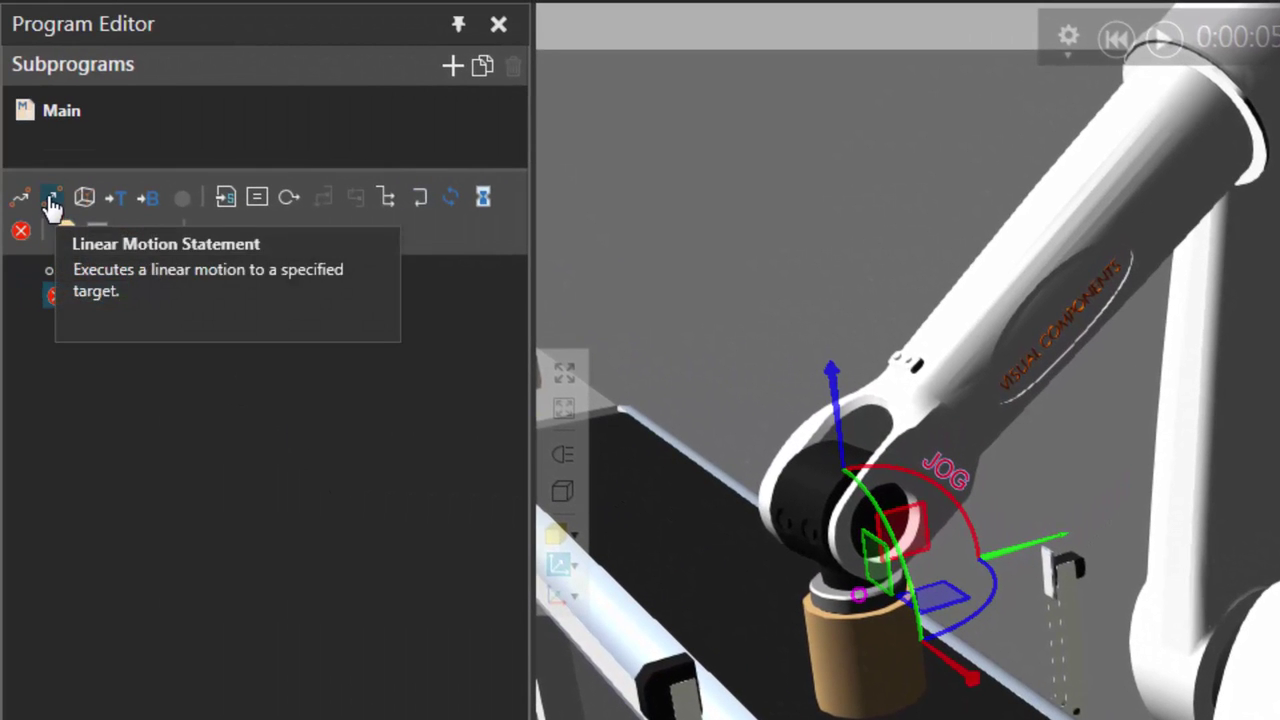
{"action": "left_click", "coordinate": [52, 207]}
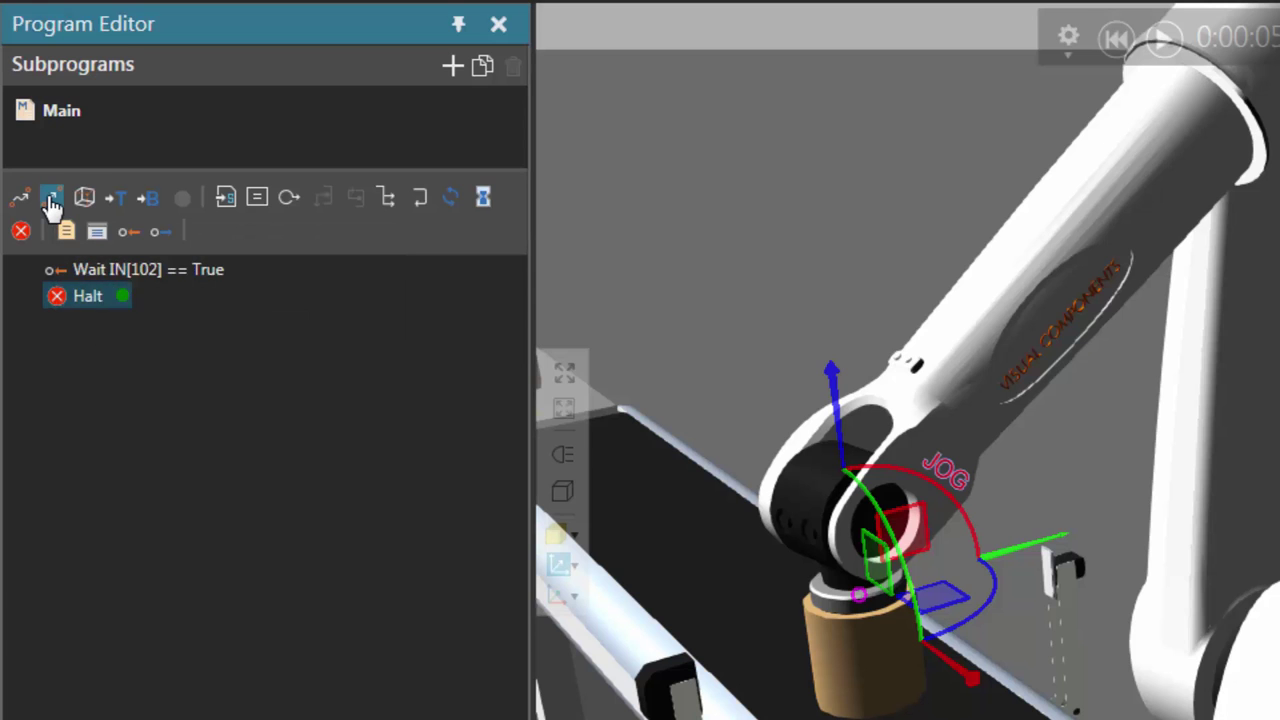
{"action": "left_click", "coordinate": [160, 233]}
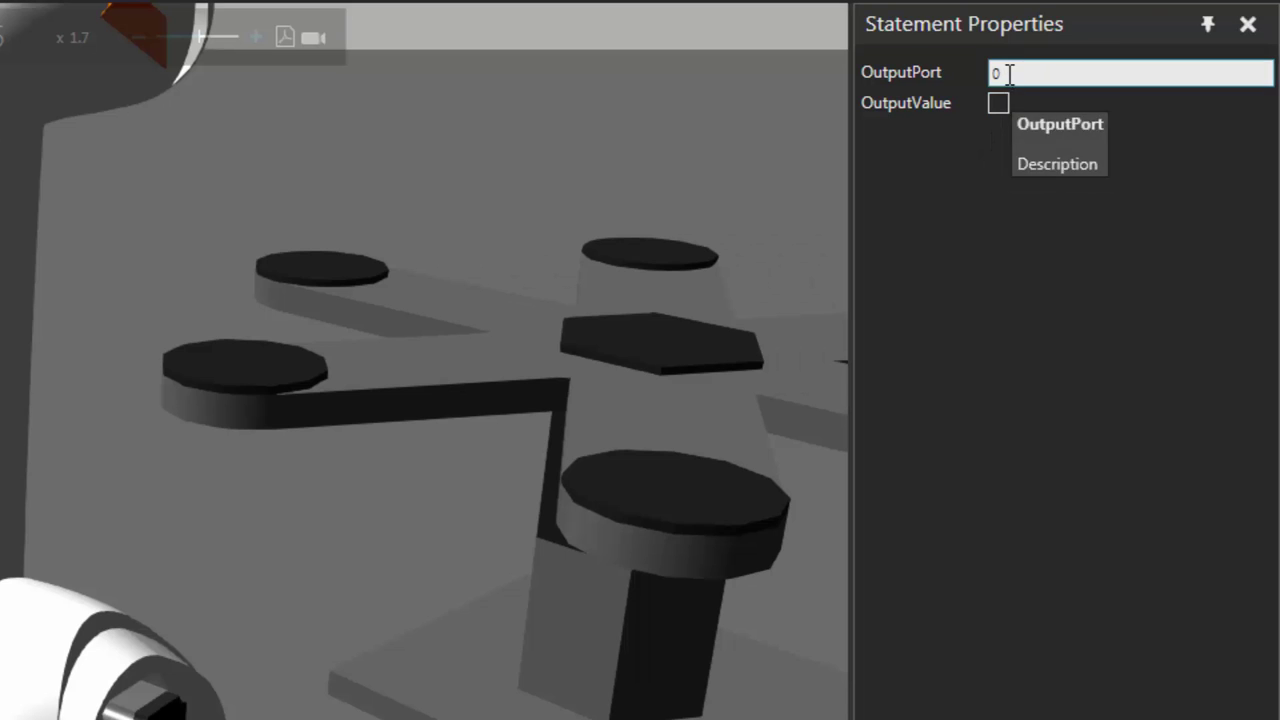
{"action": "left_click", "coordinate": [1010, 73]}
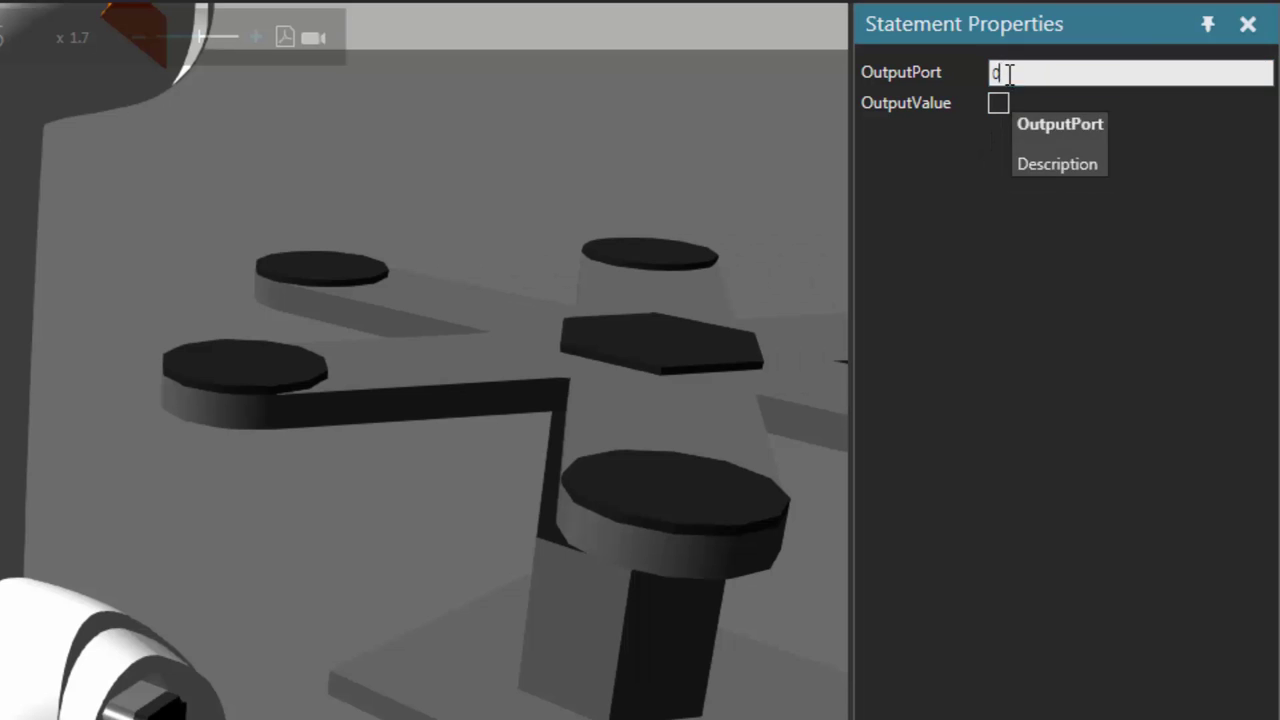
{"action": "type", "text": "1"}
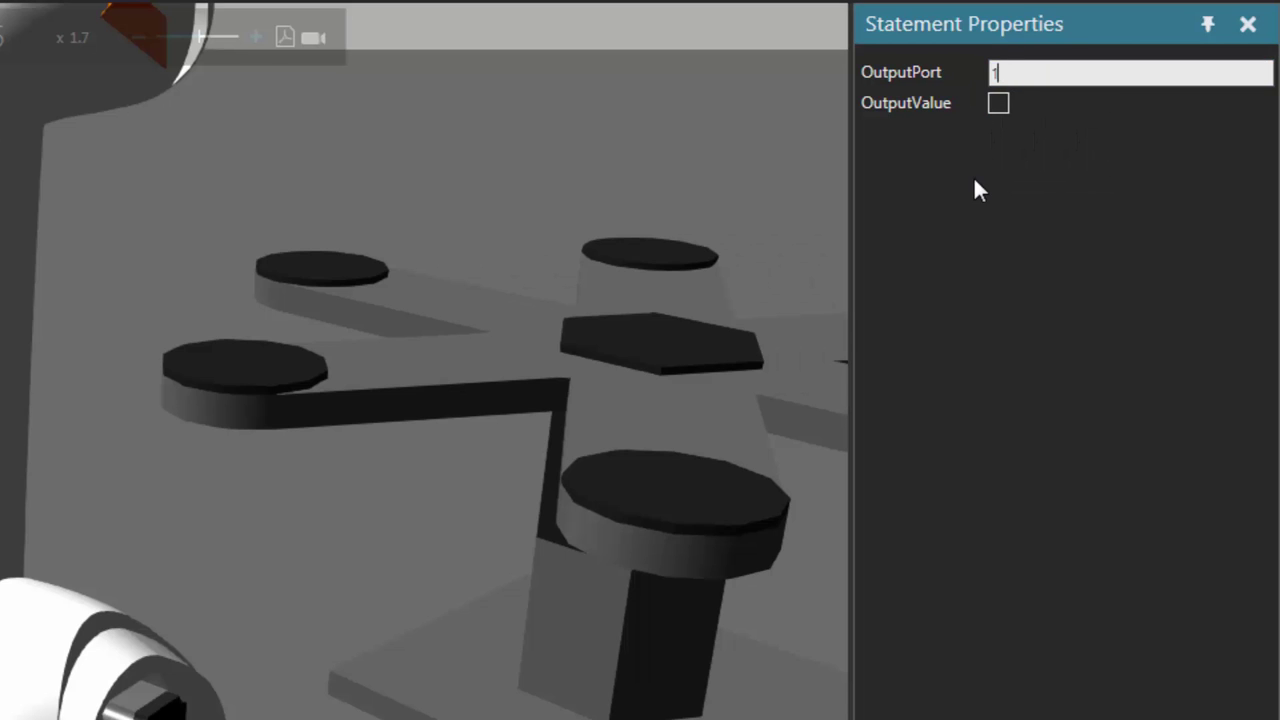
{"action": "left_click", "coordinate": [999, 104]}
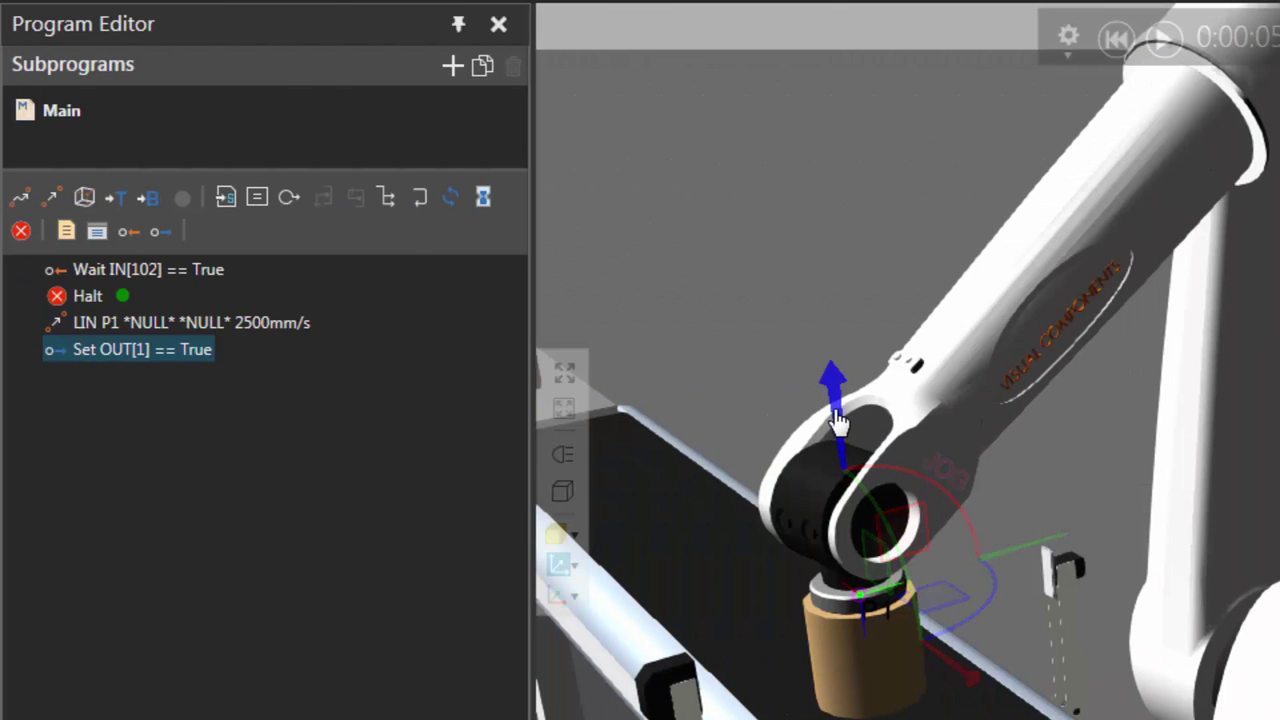
- Jog the robot straight up above the cylinder and add linear and point-to-point motion statements at that position
{"action": "left_click_drag", "start_coordinate": [806, 185], "coordinate": [792, 24]}
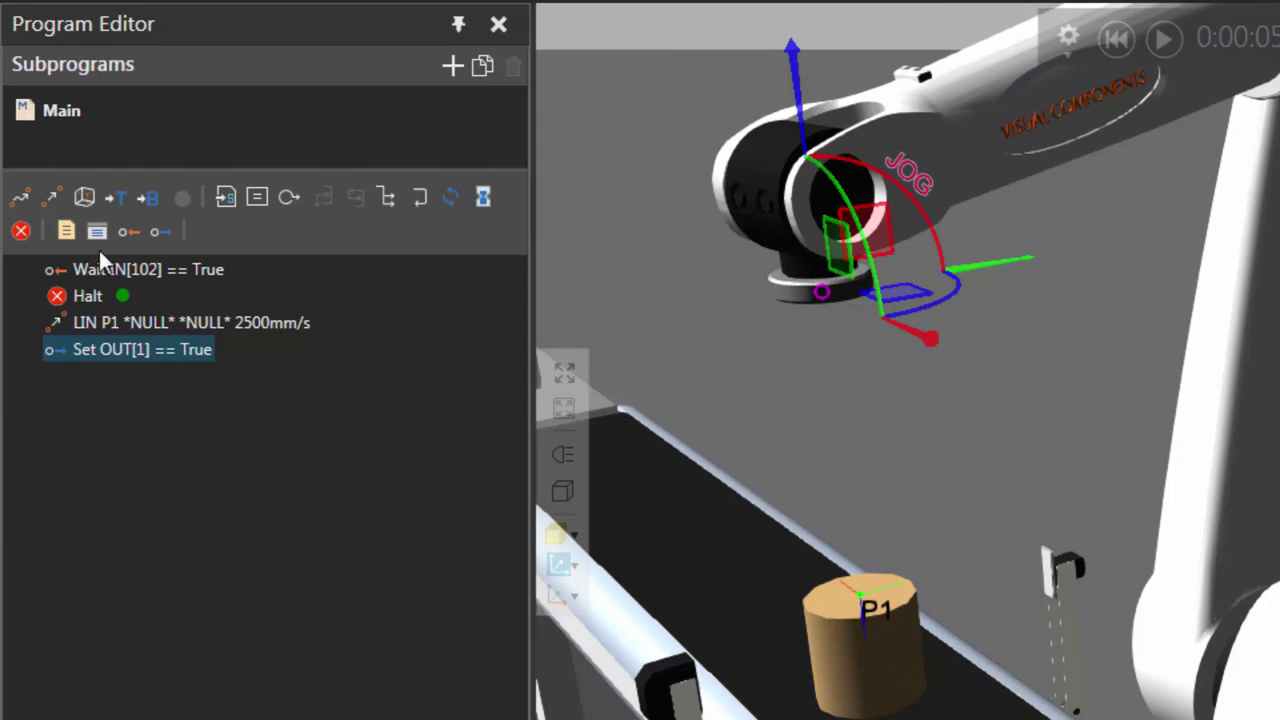
{"action": "left_click", "coordinate": [48, 197]}
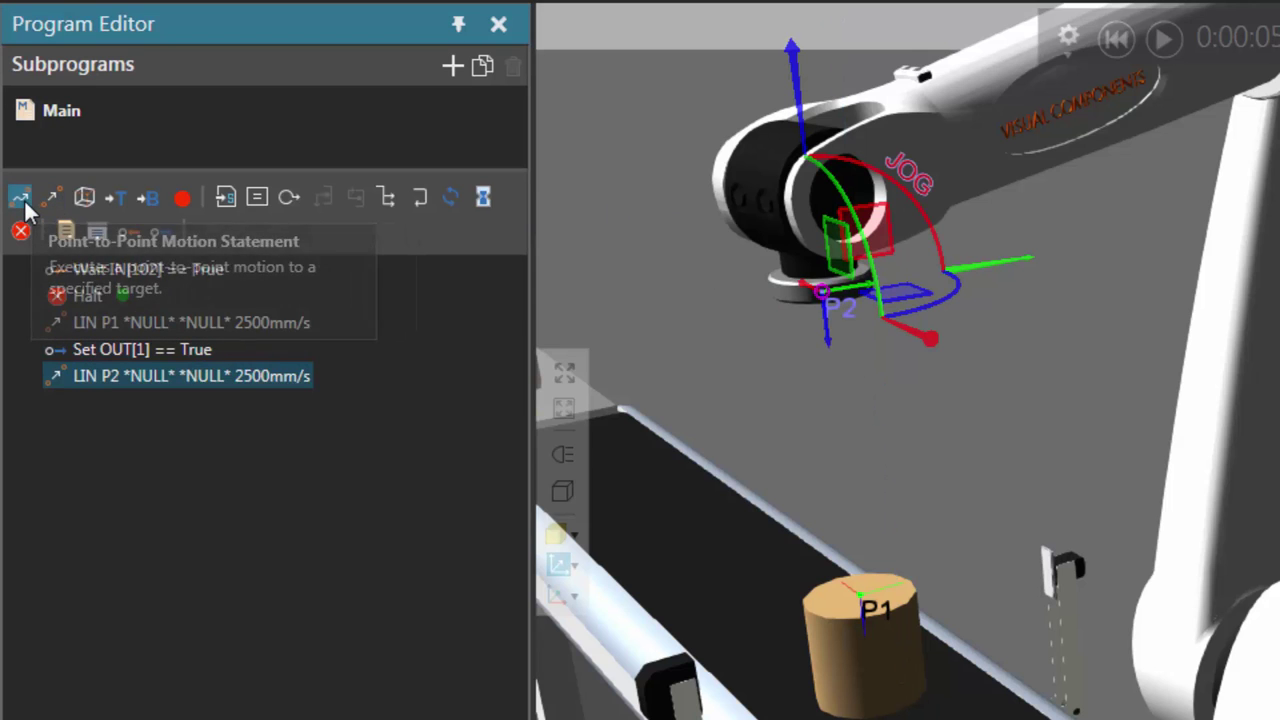
{"action": "left_click", "coordinate": [22, 200]}
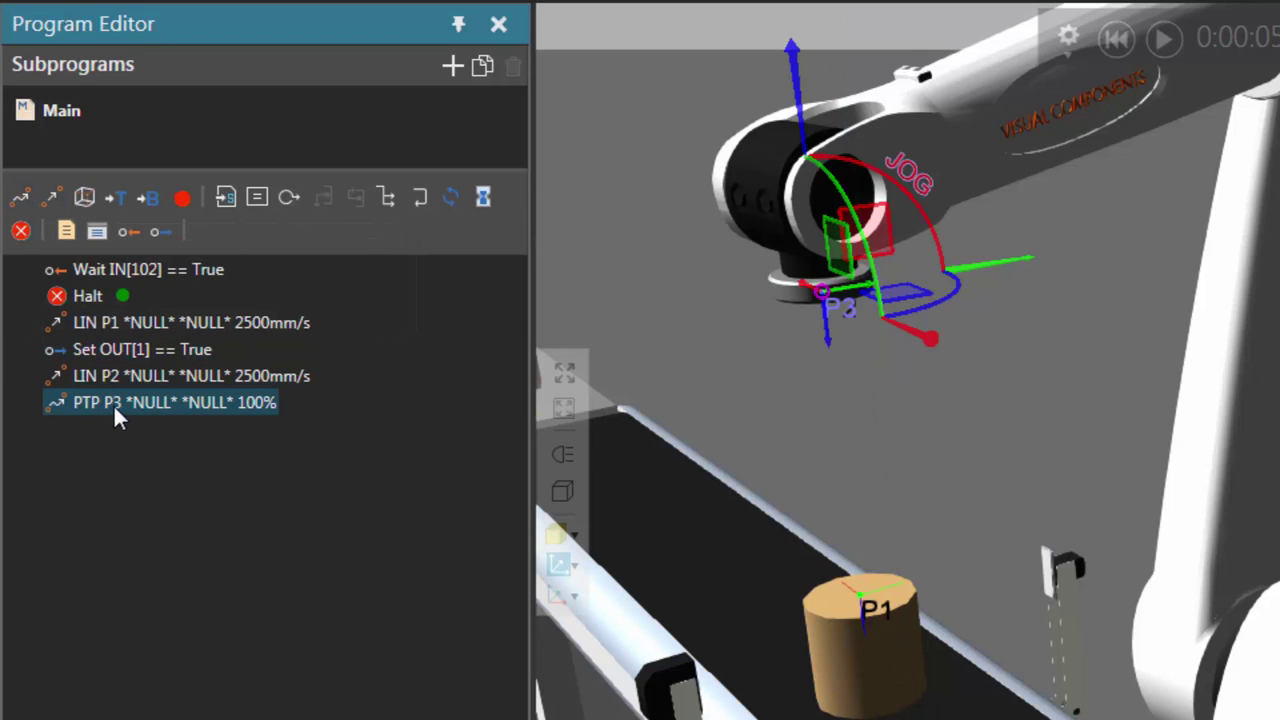
- Reorder the program so the point-to-point motion P3 comes before linear motion P1 and Halt comes last
{"action": "left_click_drag", "start_coordinate": [114, 400], "coordinate": [124, 310]}
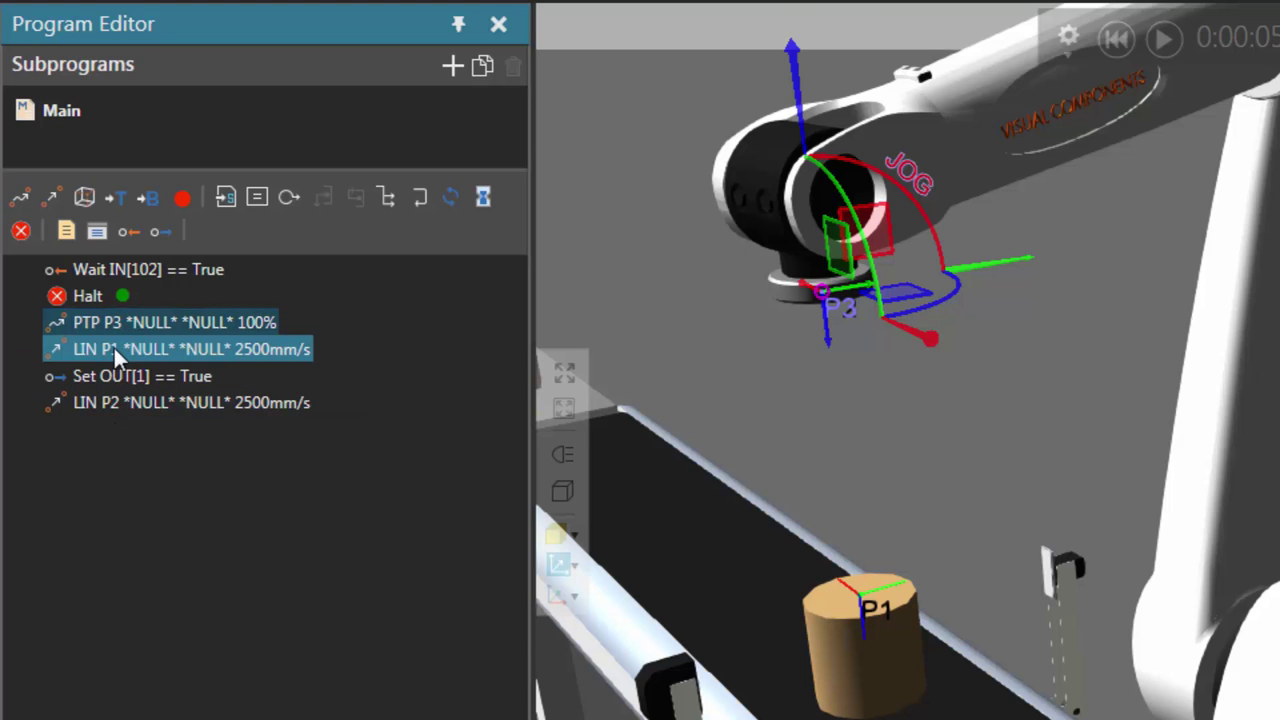
{"action": "left_click", "coordinate": [113, 345]}
{"action": "left_click", "coordinate": [114, 375]}
{"action": "left_click", "coordinate": [129, 400]}
{"action": "left_click", "coordinate": [90, 318]}
{"action": "left_click_drag", "start_coordinate": [88, 296], "coordinate": [106, 414]}
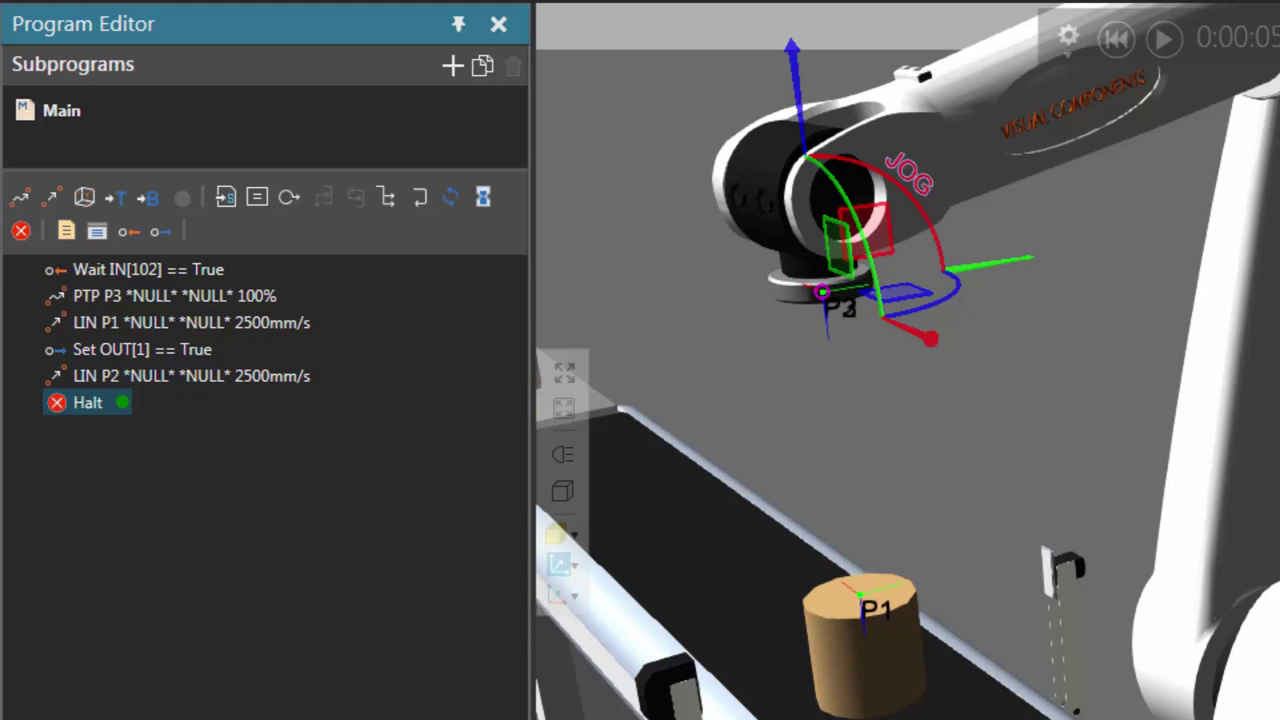
- Reset and rerun the simulation so the robot picks up and lifts the cylinder
{"action": "left_click", "coordinate": [1116, 45]}
{"action": "left_click", "coordinate": [1162, 40]}
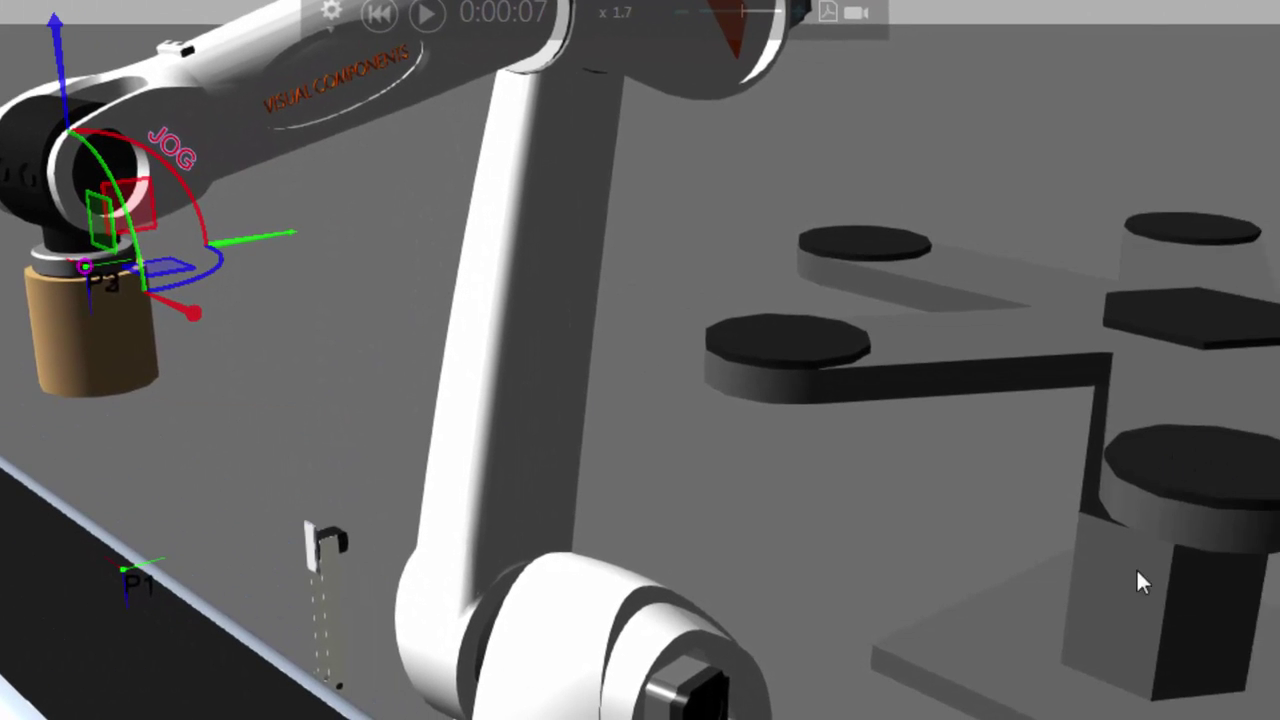
- Jog the robot along the Y axis to carry the cylinder from the conveyor over to the indexing table
{"action": "right_click_drag", "start_coordinate": [1140, 583], "coordinate": [686, 697]}
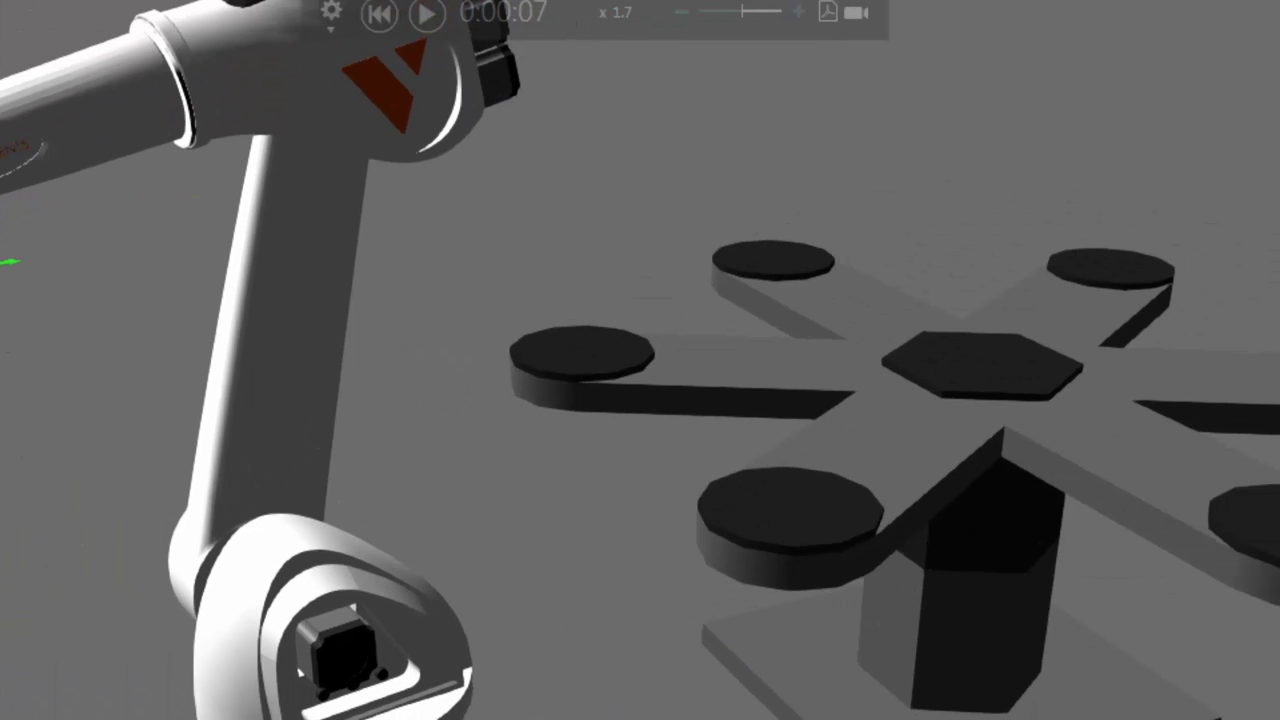
{"action": "left_click_drag", "start_coordinate": [20, 262], "coordinate": [800, 260]}
{"action": "scroll", "coordinate": [763, 364], "scroll_direction": "up", "scroll_amount": 2}
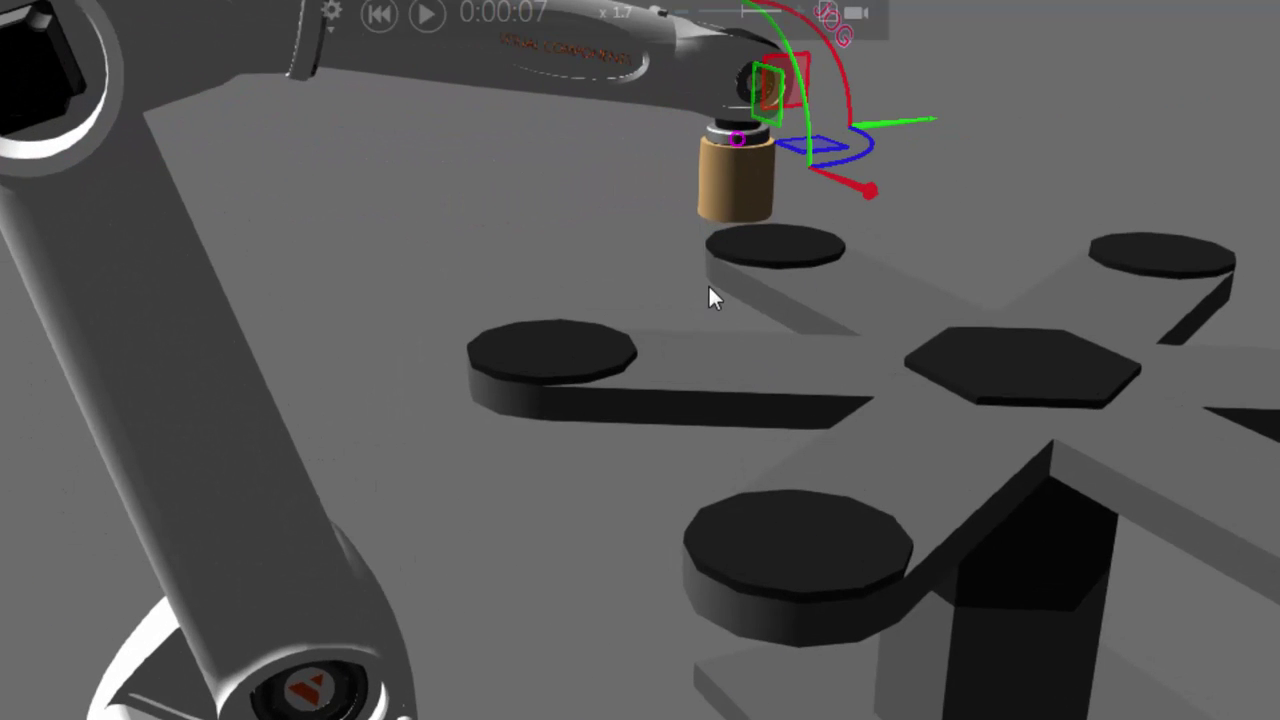
- Snap the held cylinder's bottom centre onto the centre of the indexing table's front disc
{"action": "key", "text": "shift"}
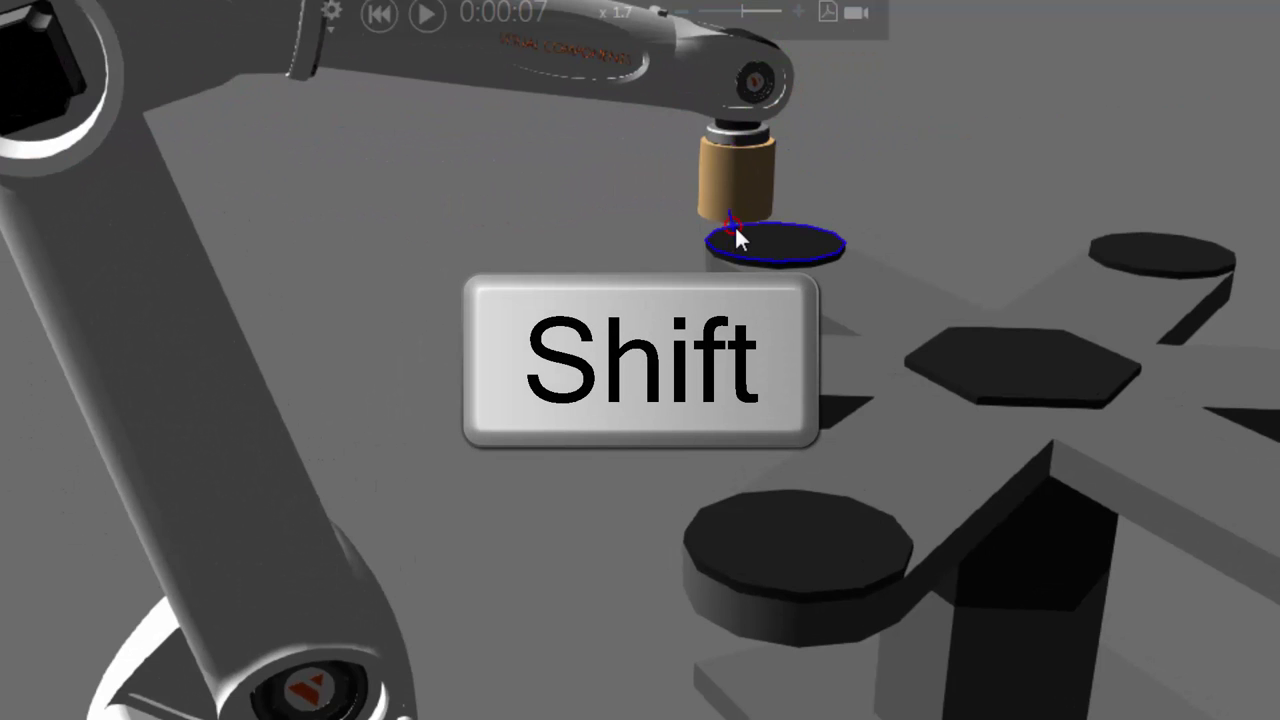
{"action": "scroll", "coordinate": [737, 222], "scroll_direction": "up", "scroll_amount": 1}
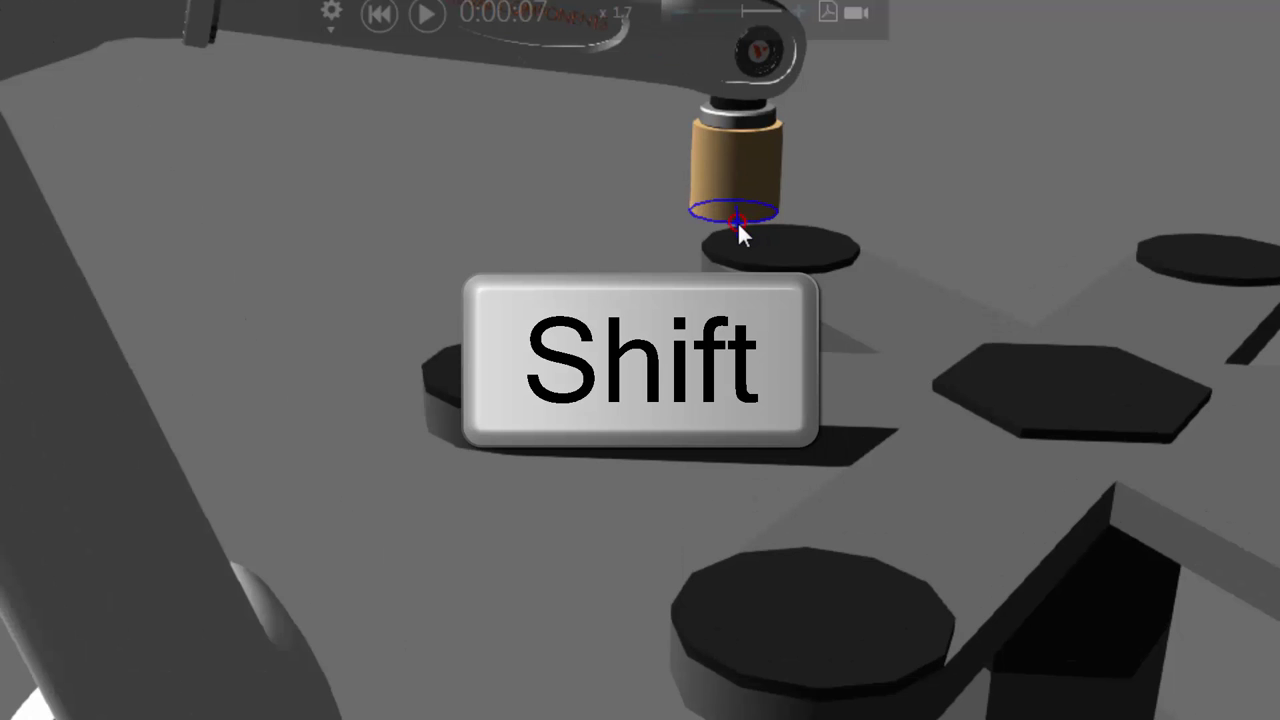
{"action": "mouse_move", "coordinate": [737, 221]}
{"action": "left_mouse_down"}
{"action": "mouse_move", "coordinate": [641, 331]}
{"action": "mouse_move", "coordinate": [662, 358]}
{"action": "mouse_move", "coordinate": [661, 416]}
{"action": "mouse_move", "coordinate": [602, 497]}
{"action": "mouse_move", "coordinate": [536, 545]}
{"action": "mouse_move", "coordinate": [805, 613]}
{"action": "left_mouse_up"}
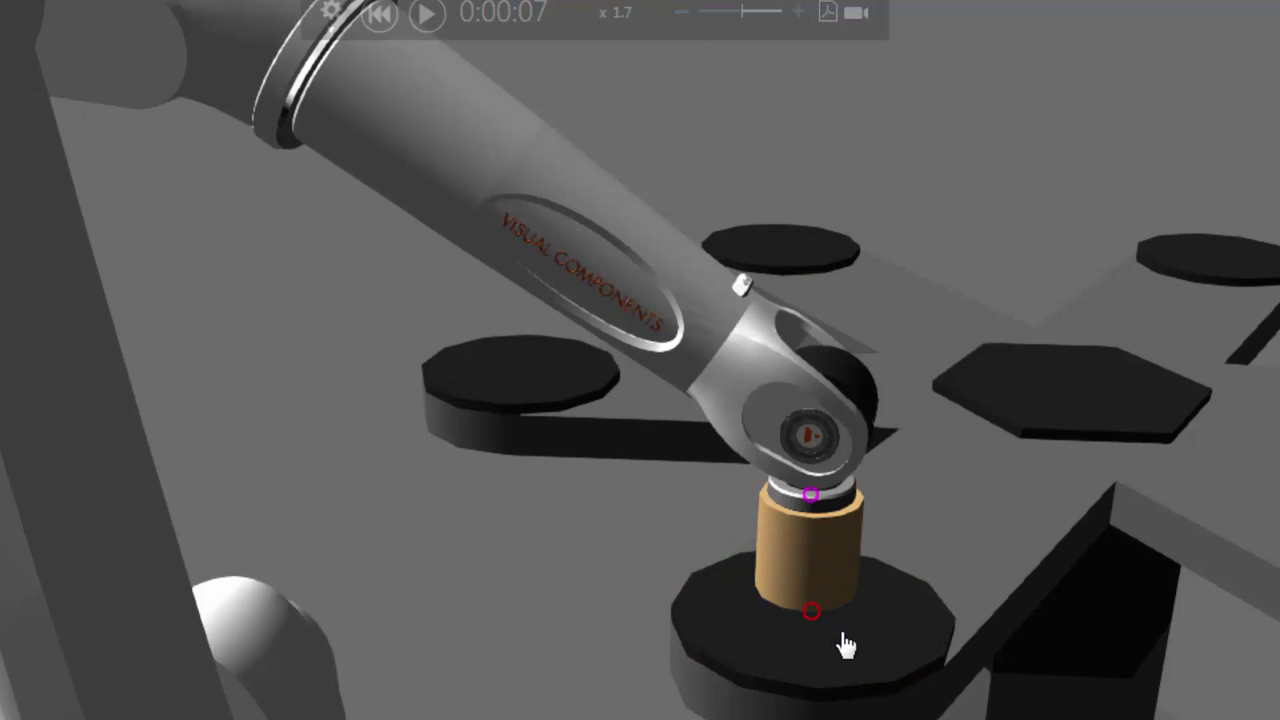
{"action": "key", "text": "Escape"}
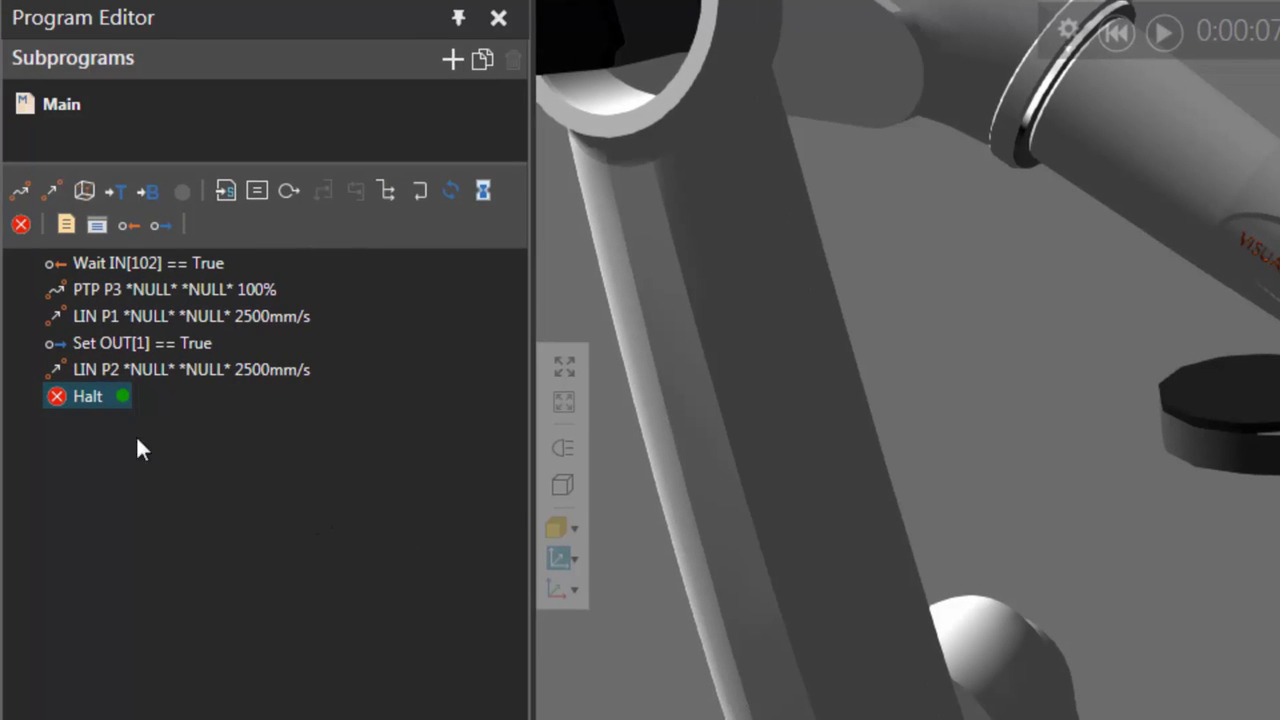
- Record the place position as a linear motion and add a binary output statement that sets port 1 to False
{"action": "left_click", "coordinate": [52, 190]}
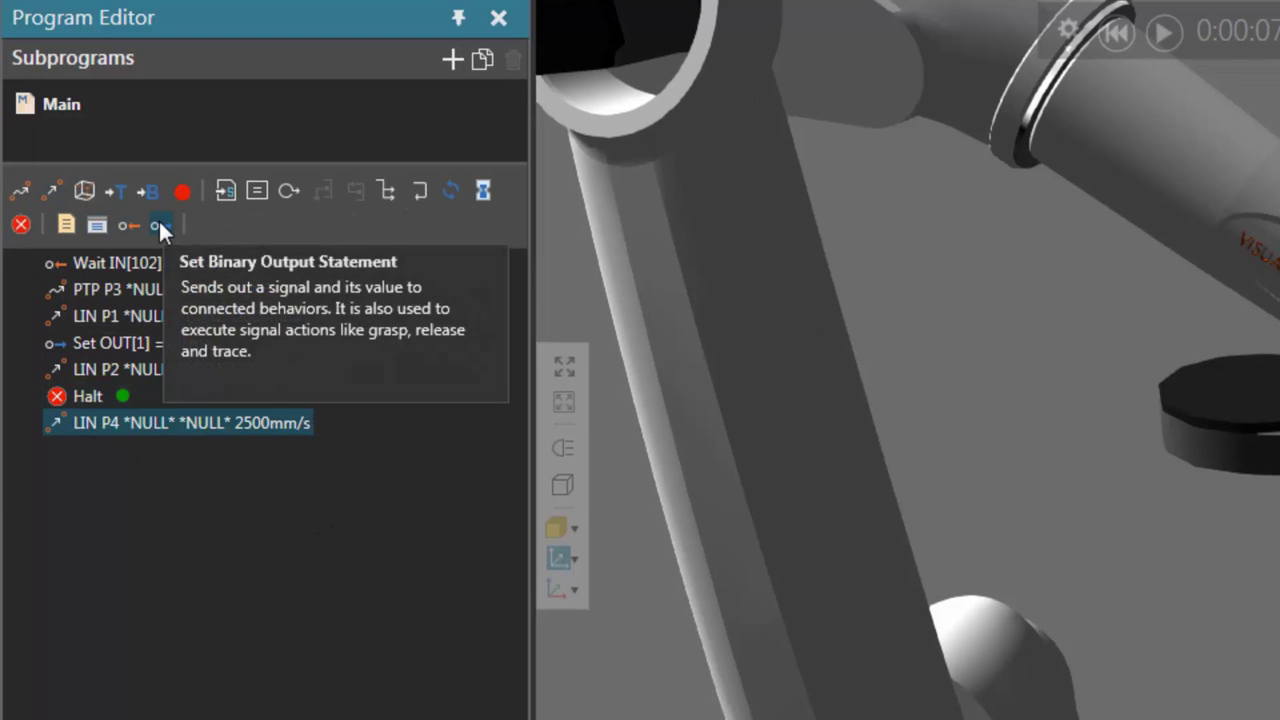
{"action": "left_click", "coordinate": [158, 225]}
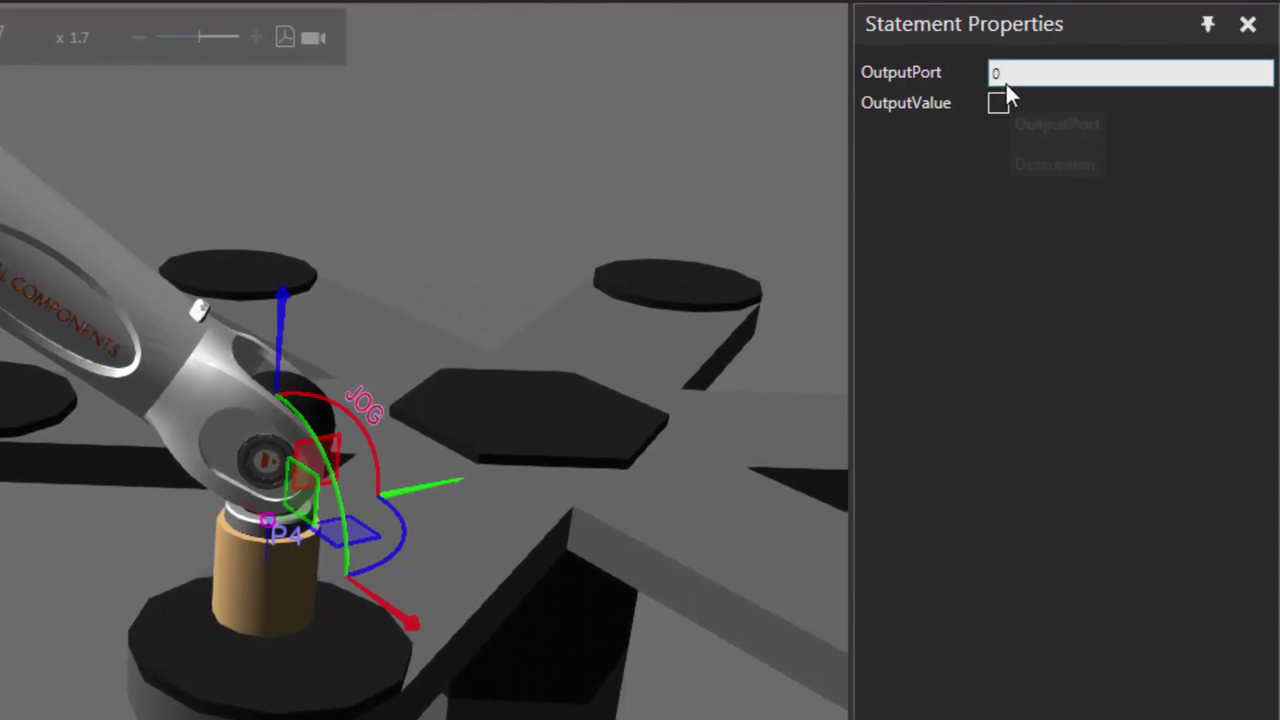
{"action": "type", "text": "1"}
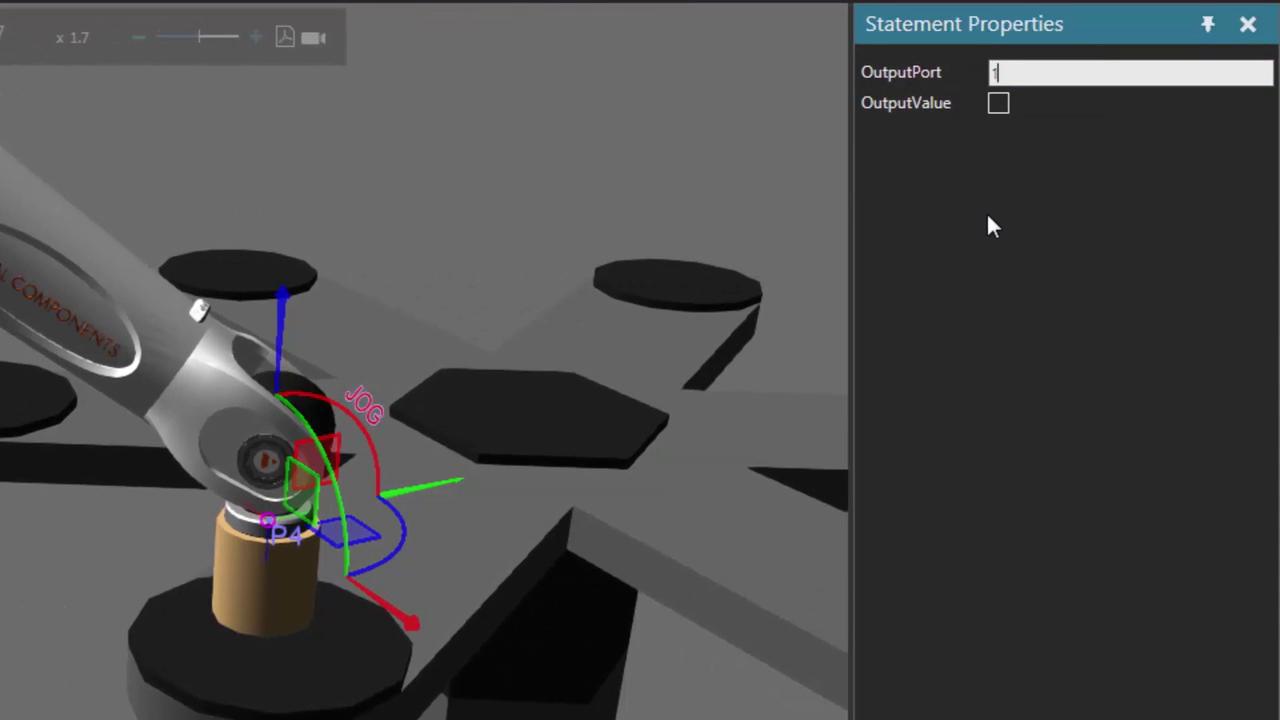
{"action": "key", "text": "Return"}
- Raise the robot above the disc, record linear motion P5 and point-to-point motion P6 there, and move P6 ahead of linear motion P4
{"action": "left_click_drag", "start_coordinate": [284, 338], "coordinate": [277, 94]}
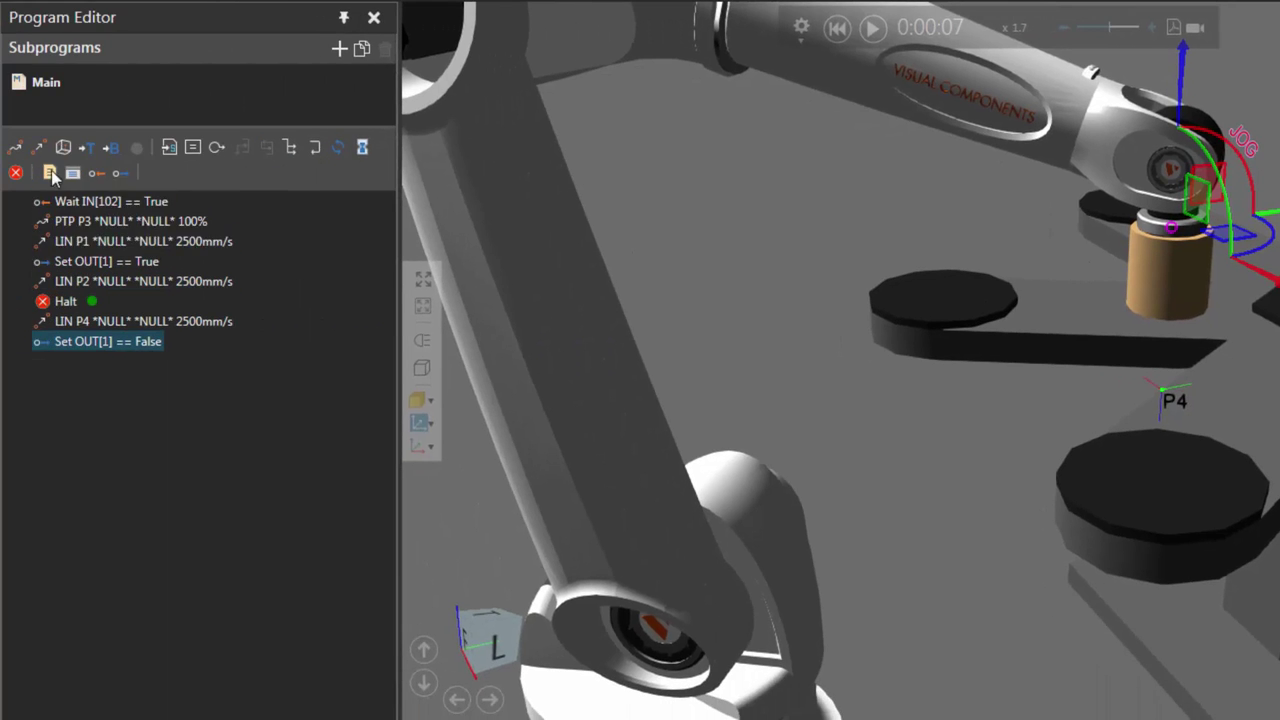
{"action": "left_click", "coordinate": [38, 148]}
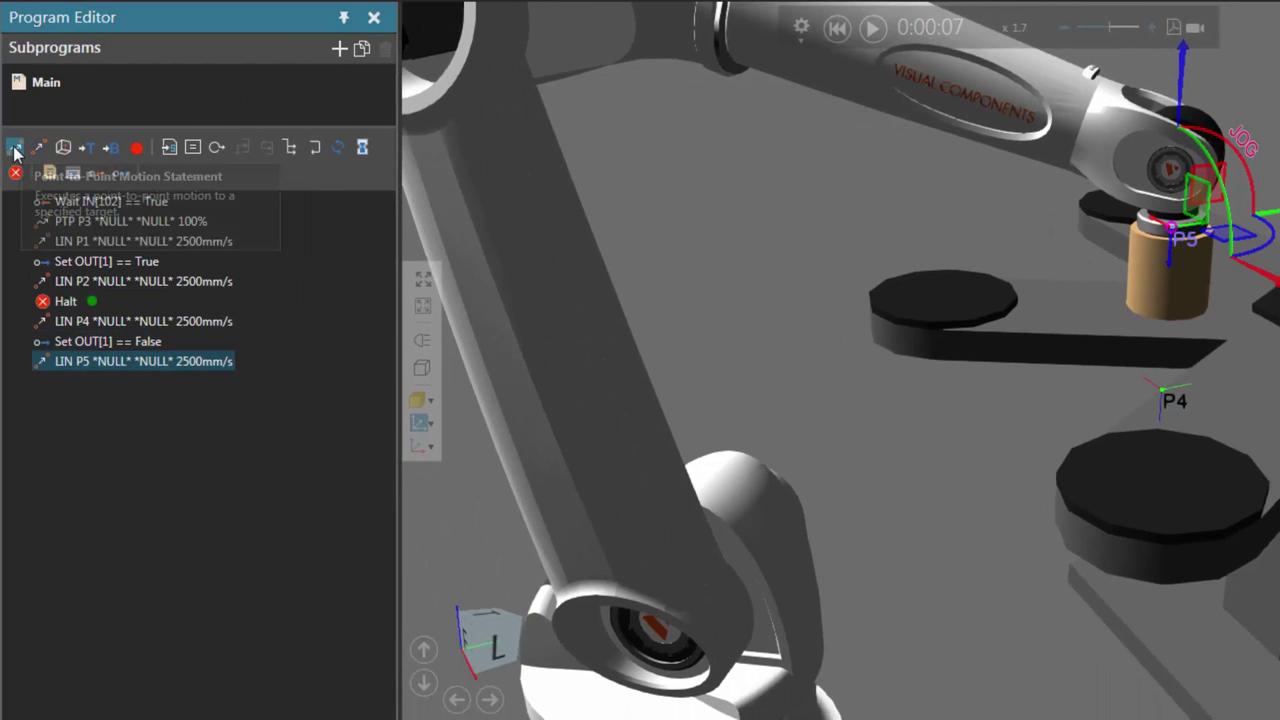
{"action": "left_click", "coordinate": [15, 147]}
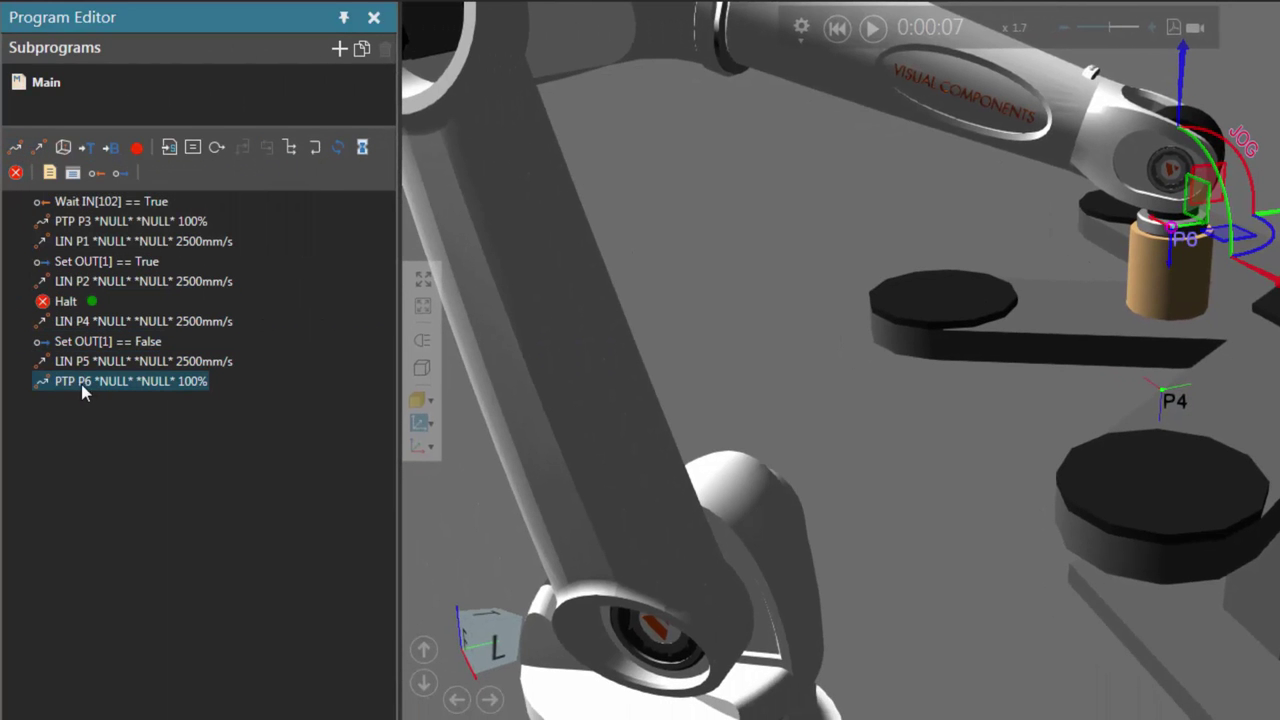
{"action": "left_click_drag", "start_coordinate": [89, 383], "coordinate": [90, 311]}
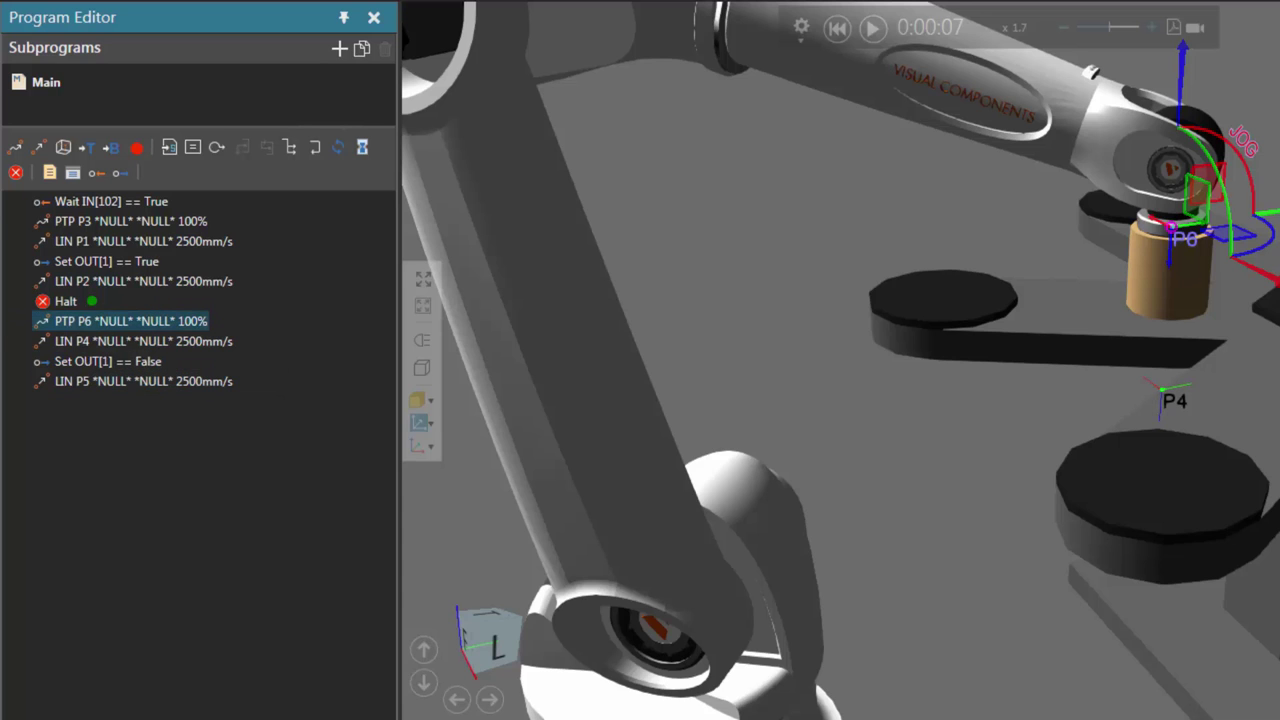
- Check the robot poses at the place and retract statements and move Halt to the end of the program
{"action": "left_click", "coordinate": [94, 341]}
{"action": "left_click", "coordinate": [101, 362]}
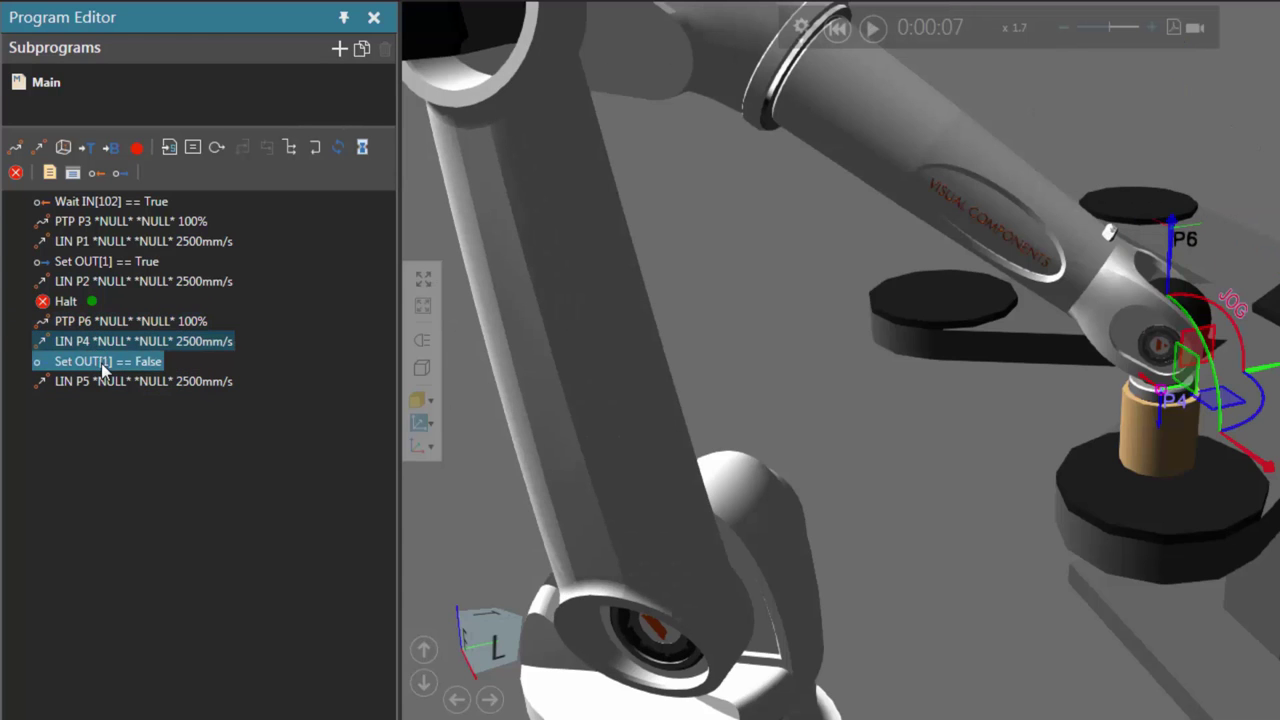
{"action": "left_click", "coordinate": [103, 384]}
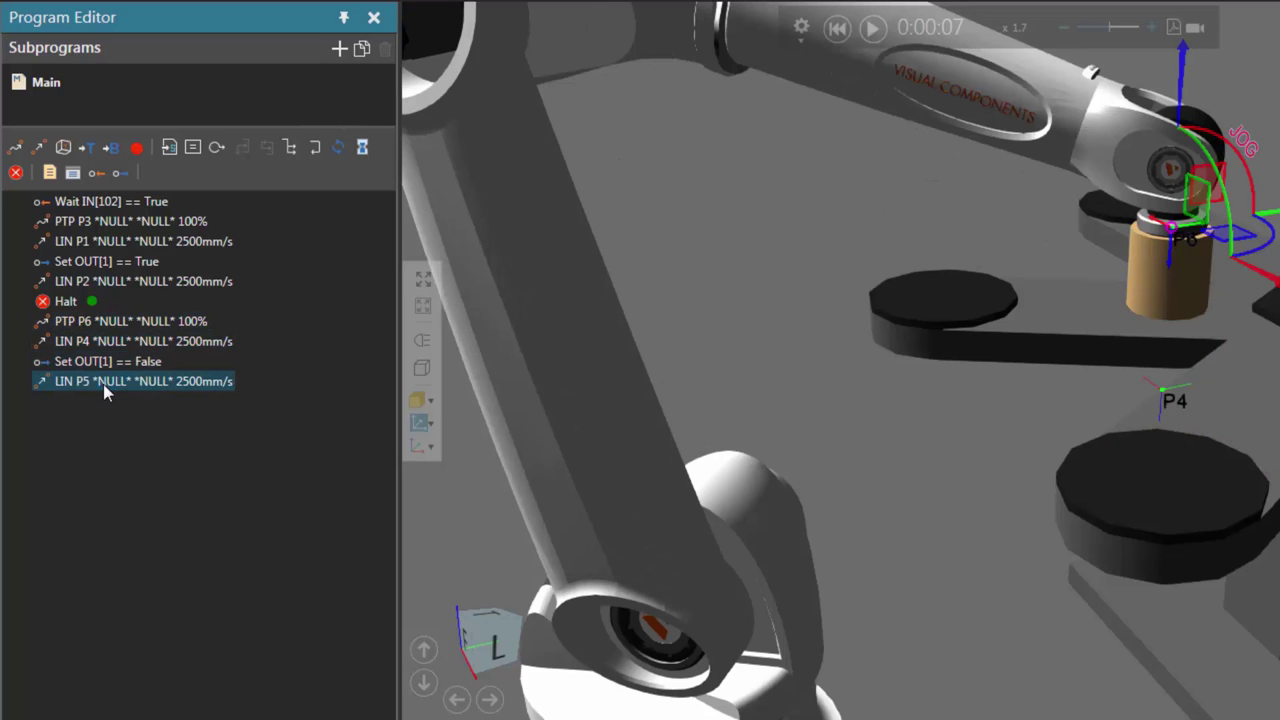
{"action": "left_click", "coordinate": [62, 304]}
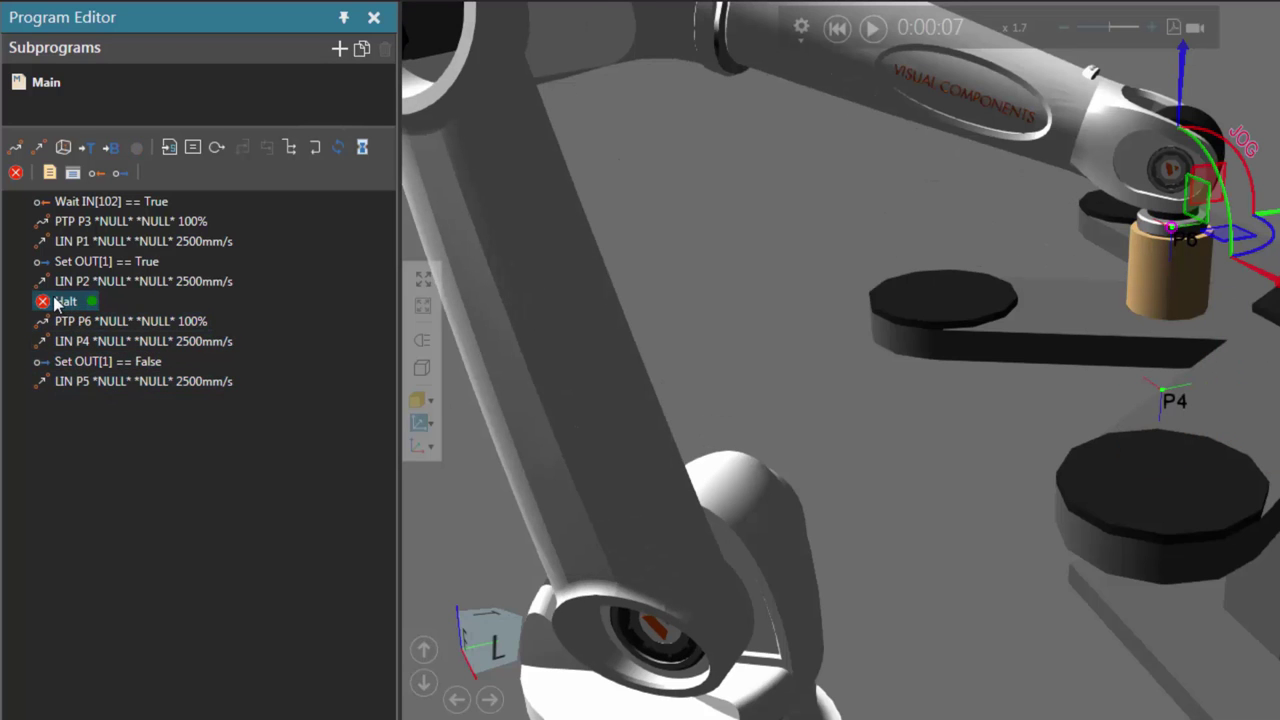
{"action": "left_click_drag", "start_coordinate": [75, 358], "coordinate": [84, 397]}
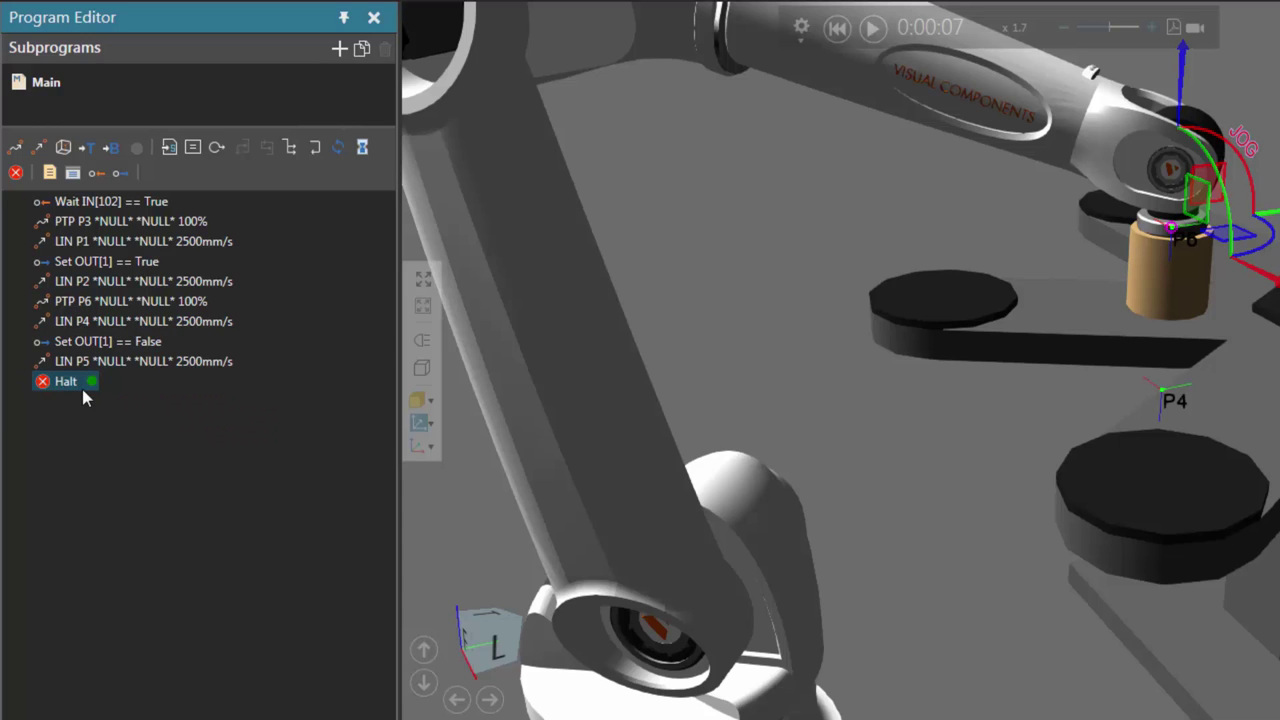
- Add a binary output statement after Halt that sets output port 100 to True
{"action": "left_click", "coordinate": [121, 173]}
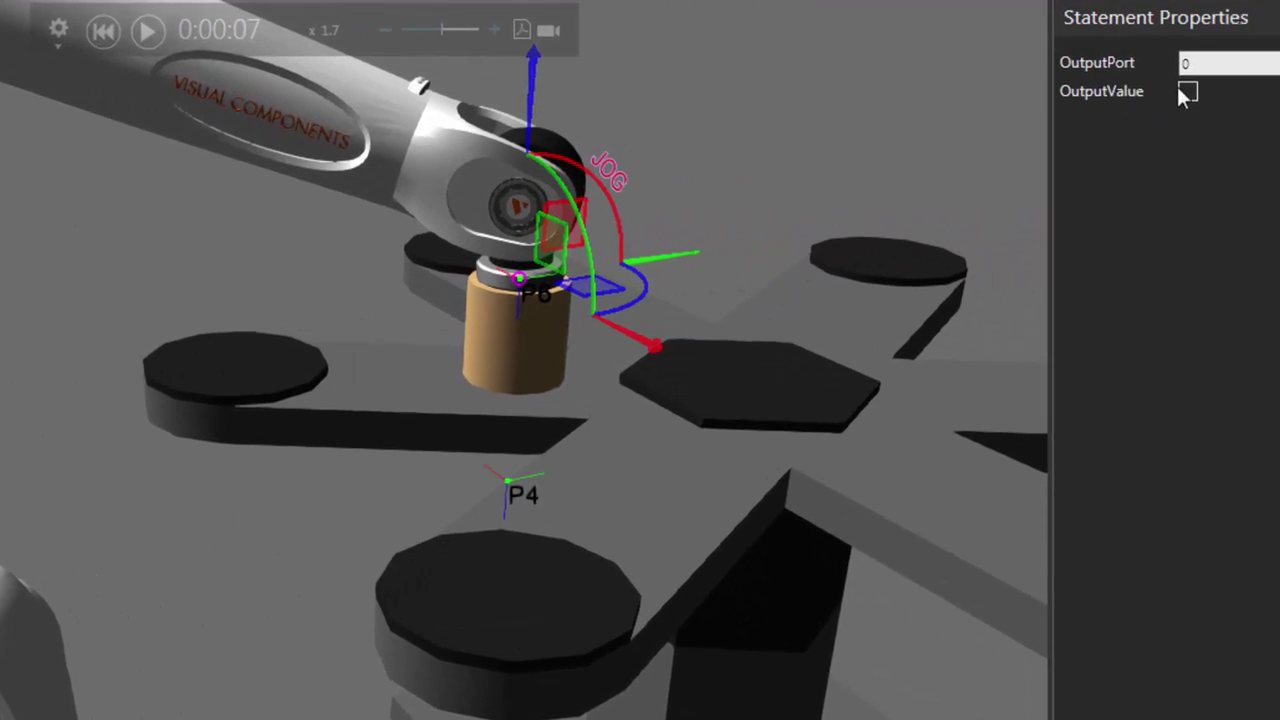
{"action": "left_click", "coordinate": [1003, 66]}
{"action": "type", "text": "100"}
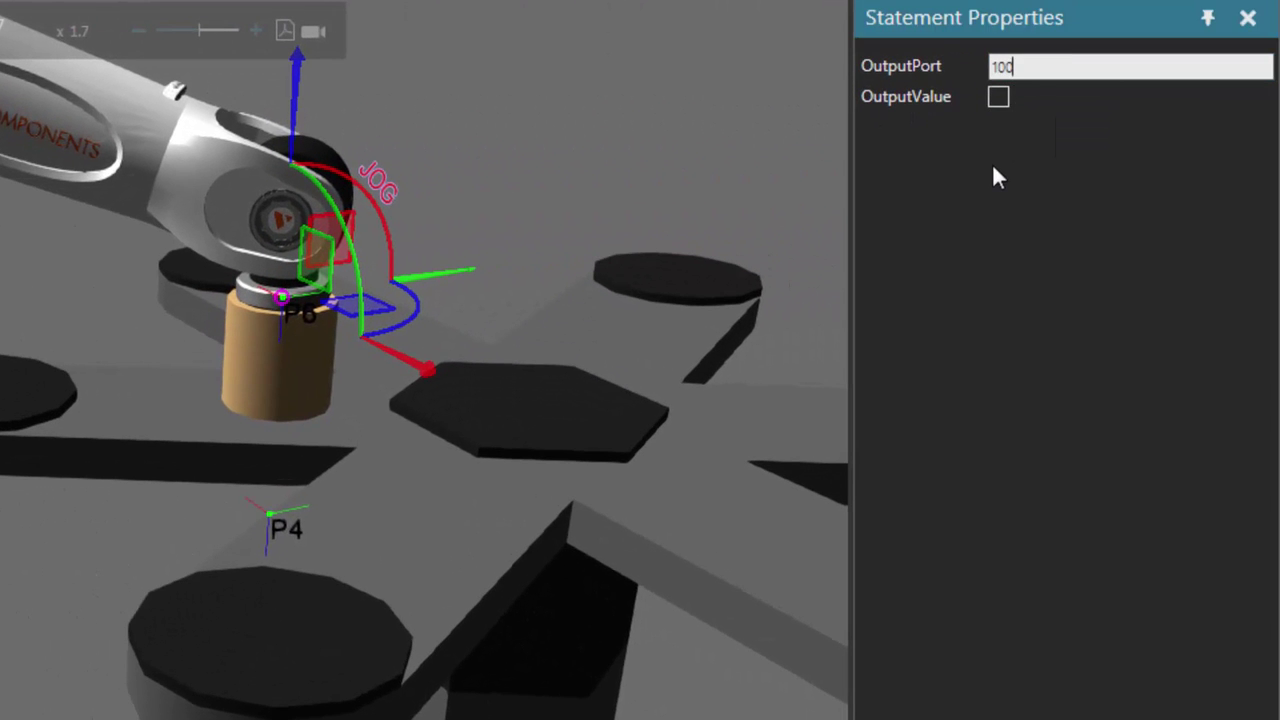
{"action": "key", "text": "Return"}
{"action": "left_click", "coordinate": [999, 97]}
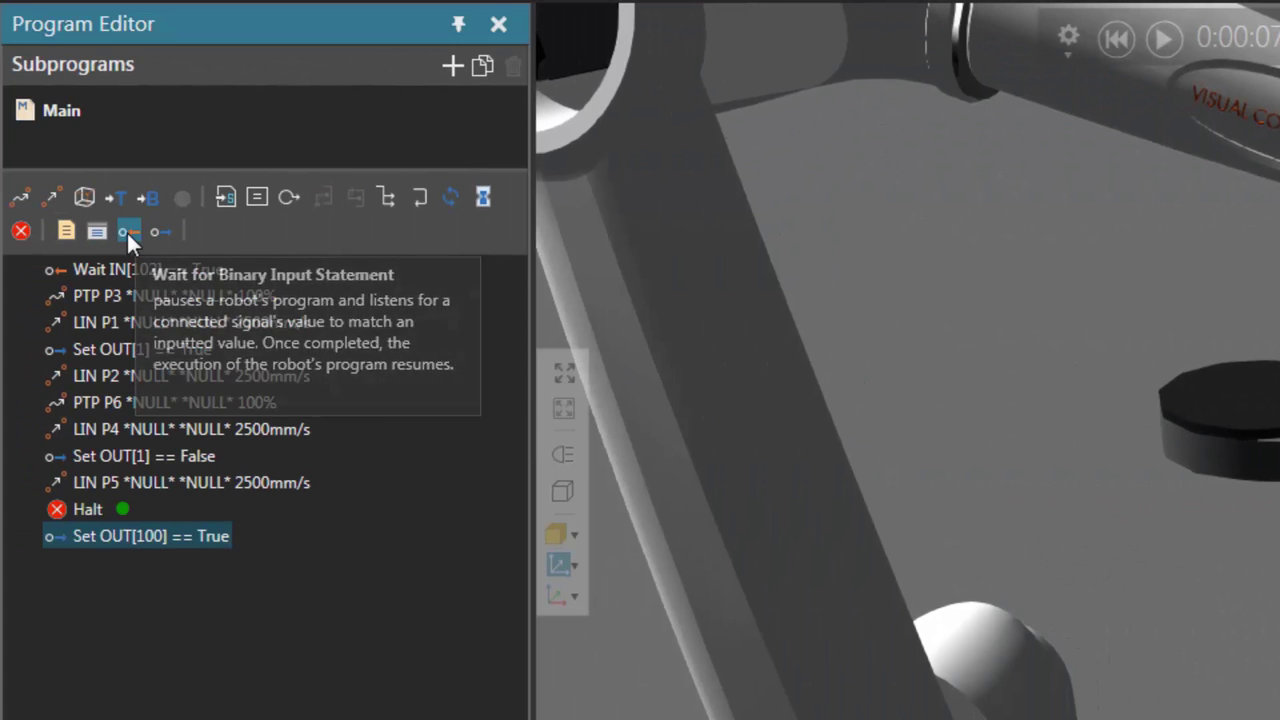
- Add a wait-for-binary-input statement on port 101 with the input value True and the wait trigger enabled
{"action": "left_click", "coordinate": [128, 236]}
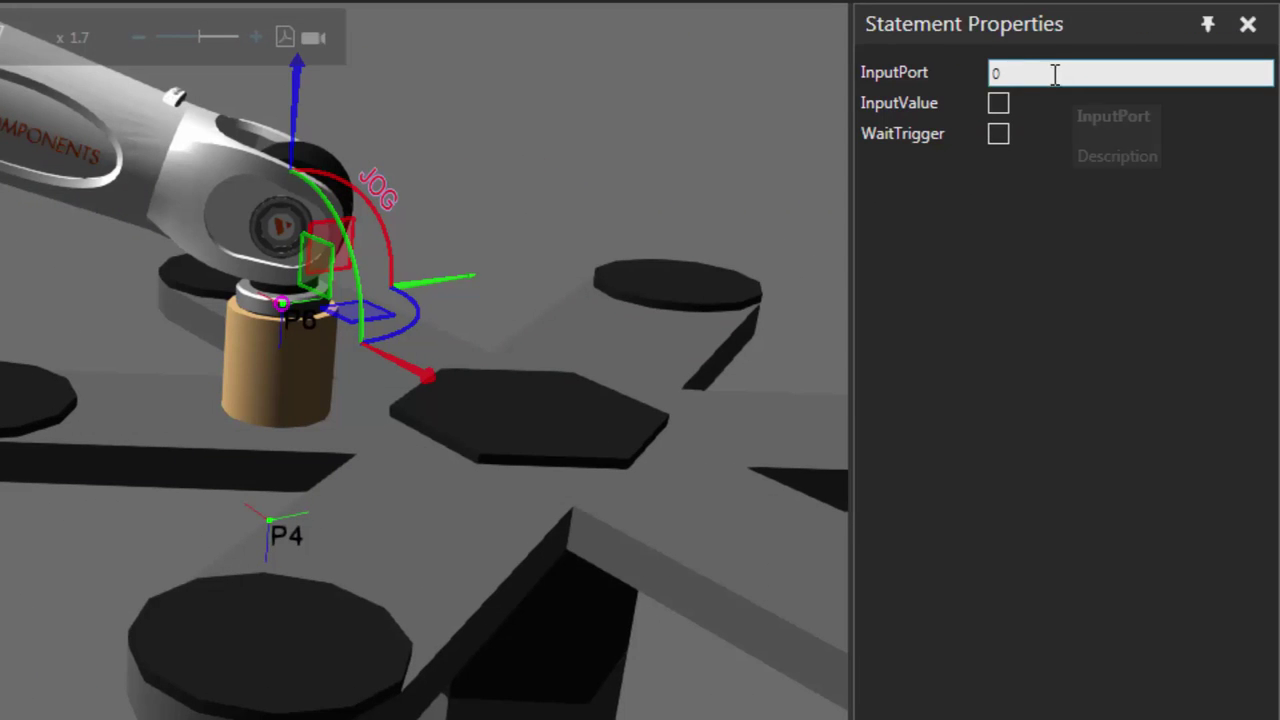
{"action": "left_click", "coordinate": [1055, 74]}
{"action": "type", "text": "101"}
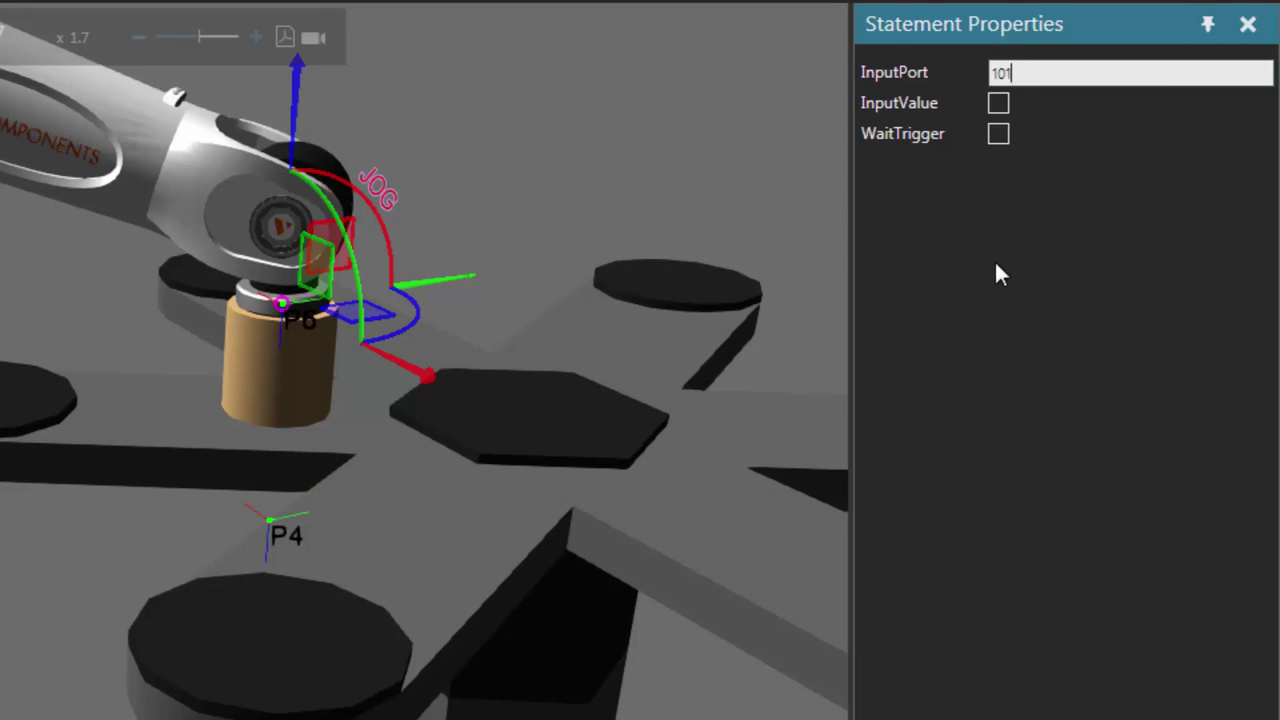
{"action": "key", "text": "Return"}
{"action": "left_click", "coordinate": [1000, 104]}
{"action": "left_click", "coordinate": [1000, 133]}
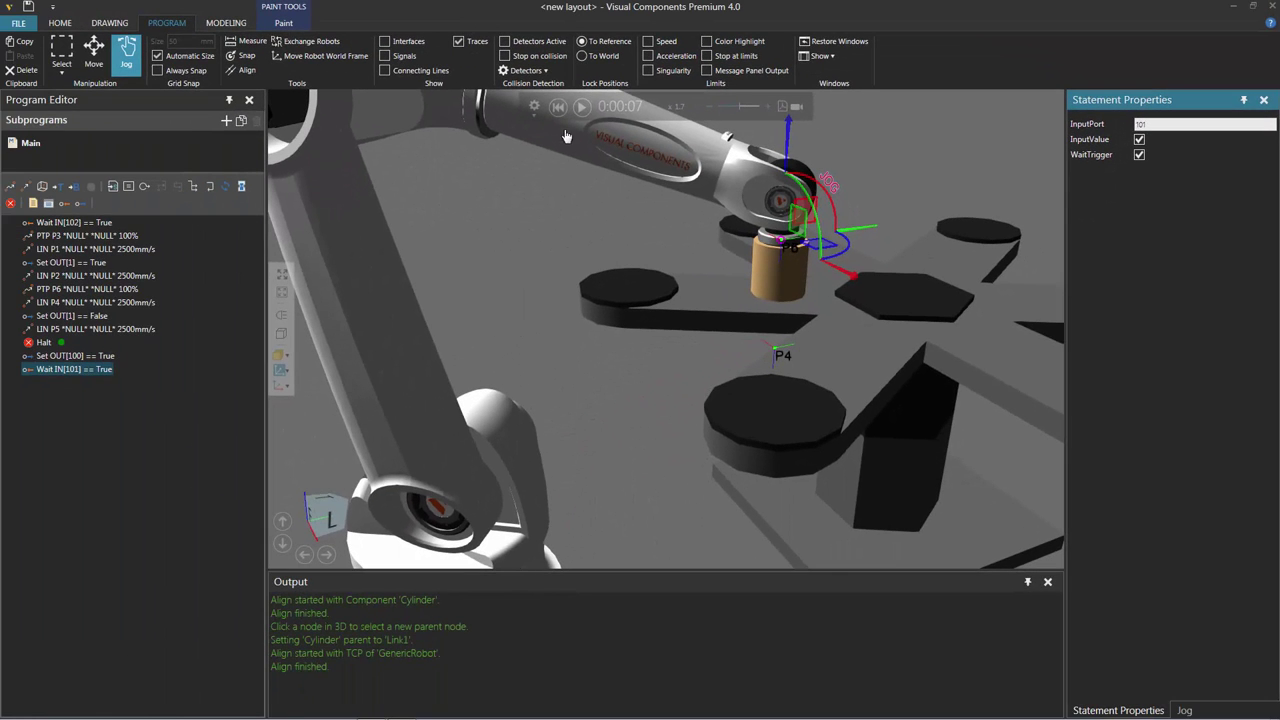
- Reset and run the simulation to check the pick and place, resume it past the halt to check the table indexing, and reset it
{"action": "left_click", "coordinate": [558, 107]}
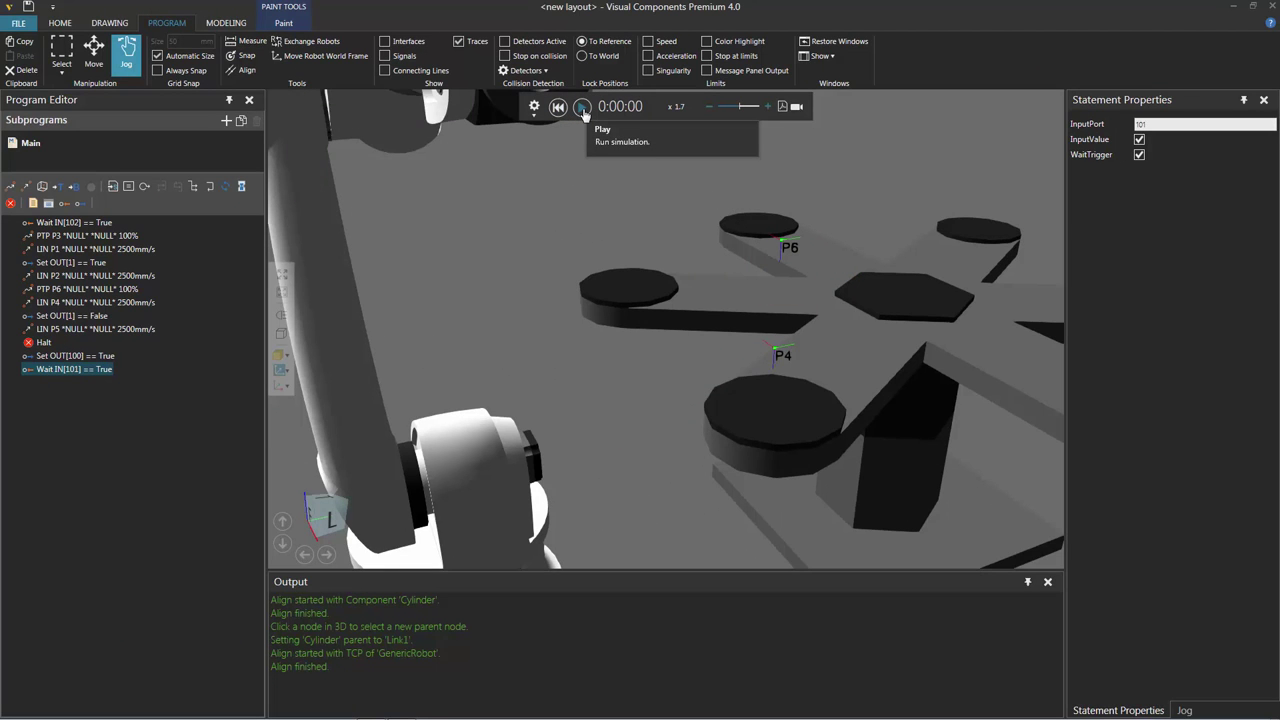
{"action": "scroll", "coordinate": [606, 240], "scroll_direction": "down", "scroll_amount": 5}
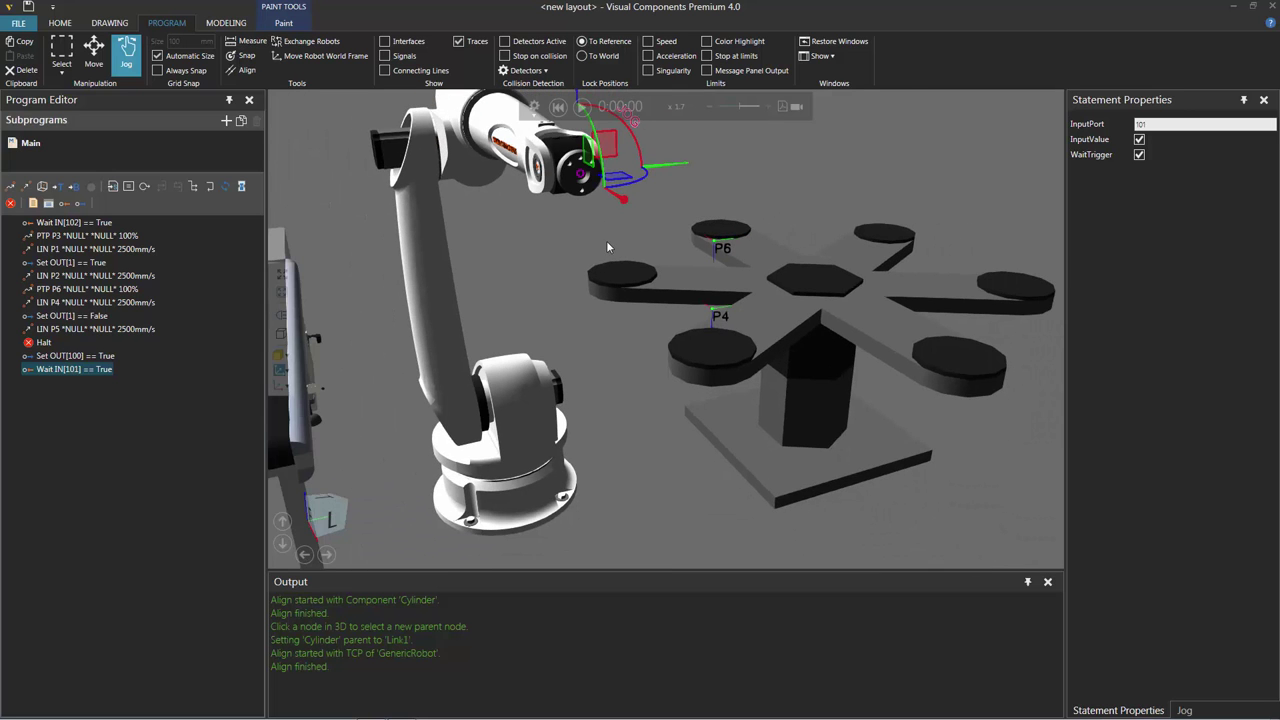
{"action": "scroll", "coordinate": [650, 373], "scroll_direction": "up", "scroll_amount": 1}
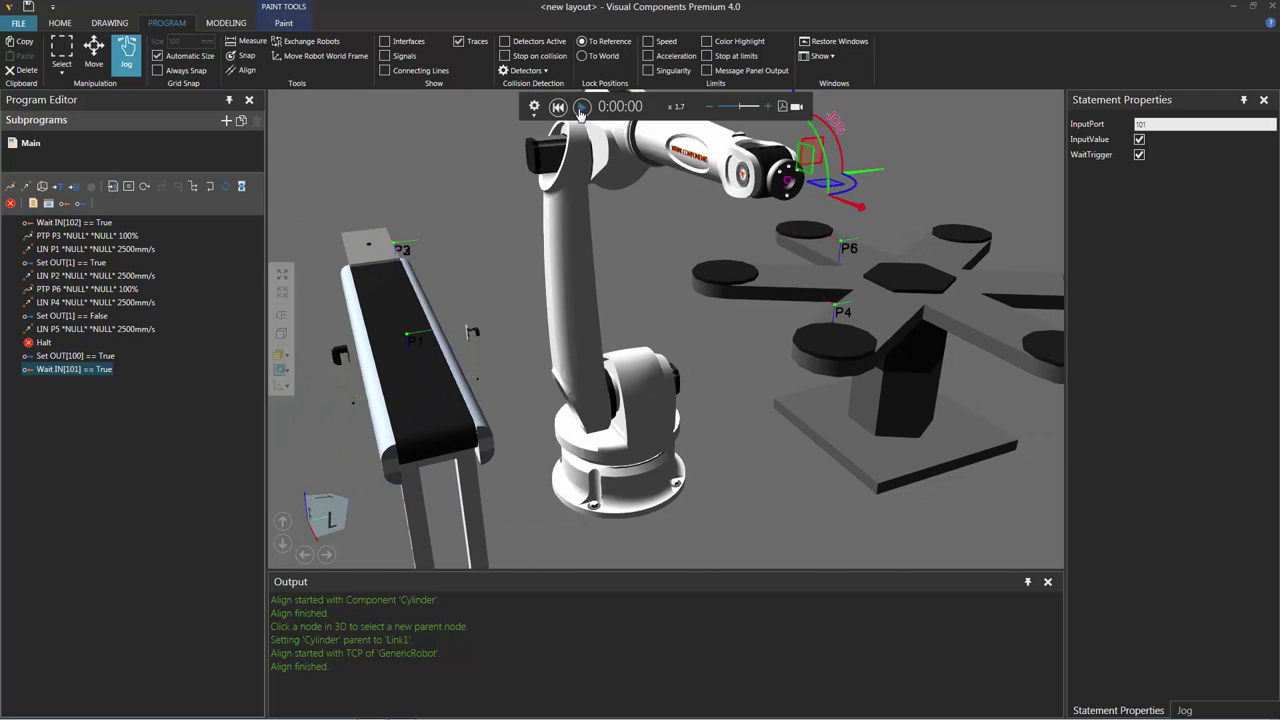
{"action": "left_click", "coordinate": [582, 106]}
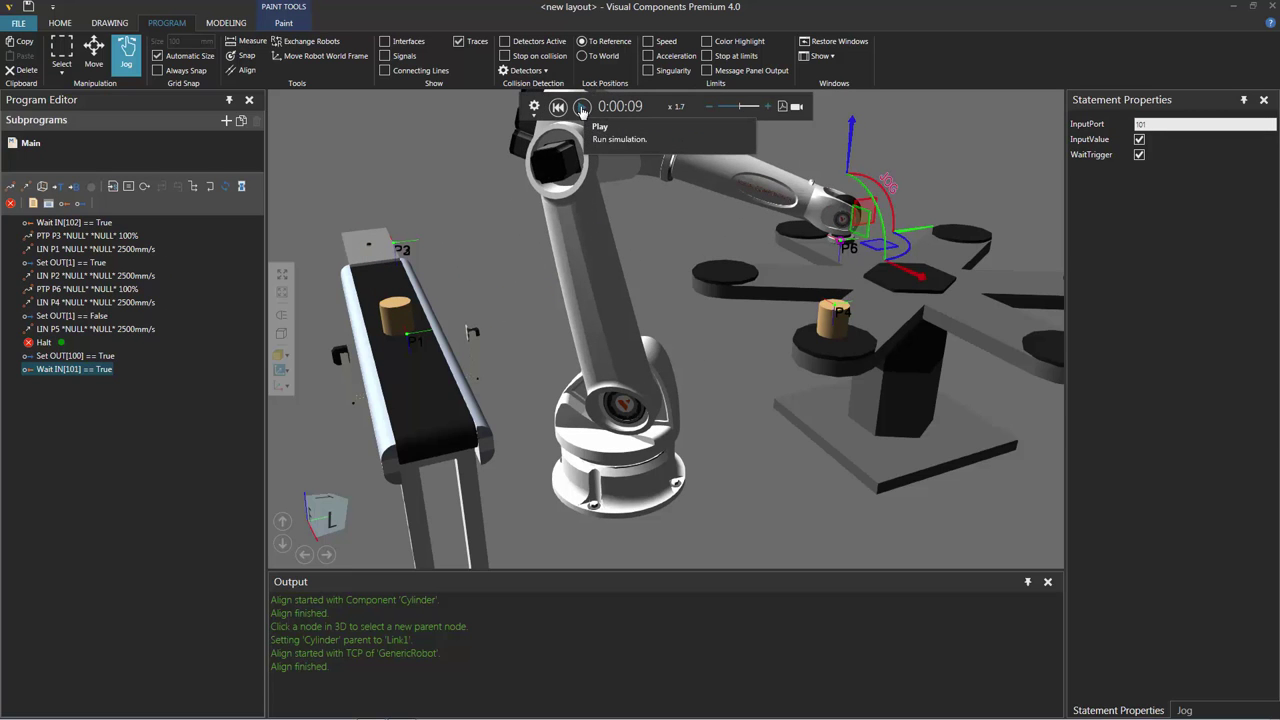
{"action": "left_click", "coordinate": [581, 107]}
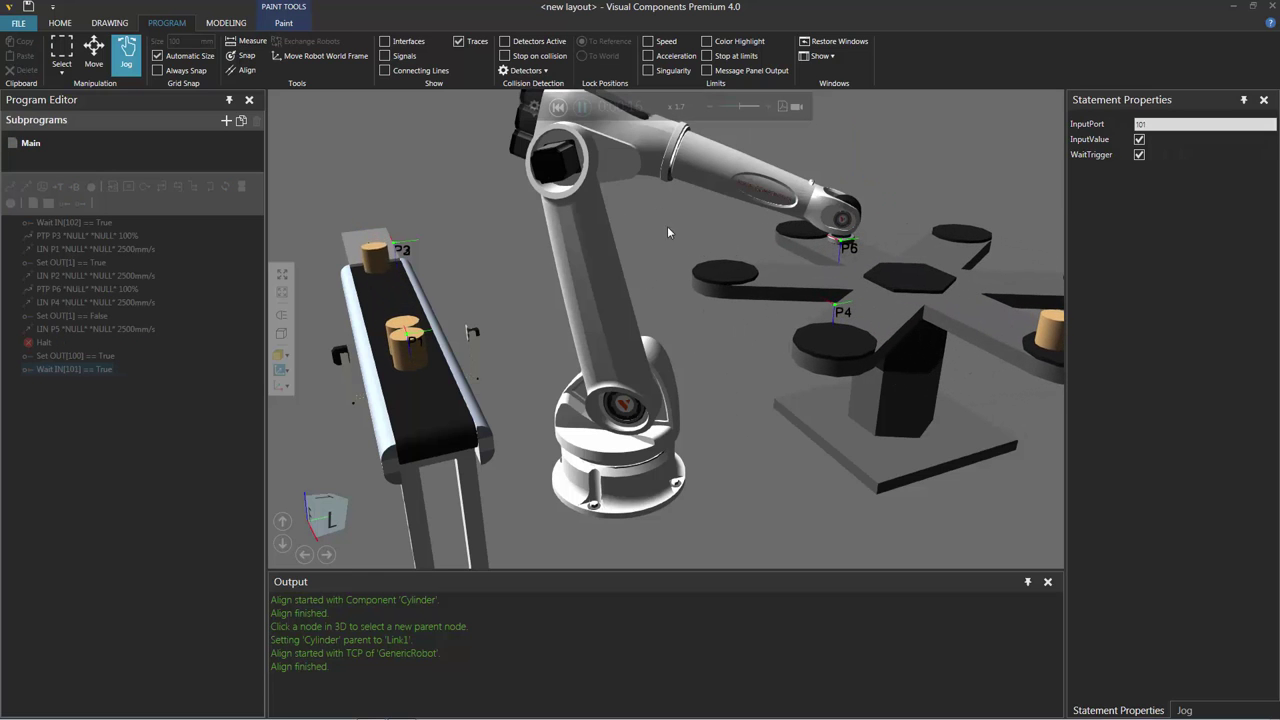
{"action": "left_click", "coordinate": [581, 106]}
{"action": "right_click_drag", "start_coordinate": [740, 411], "coordinate": [690, 478]}
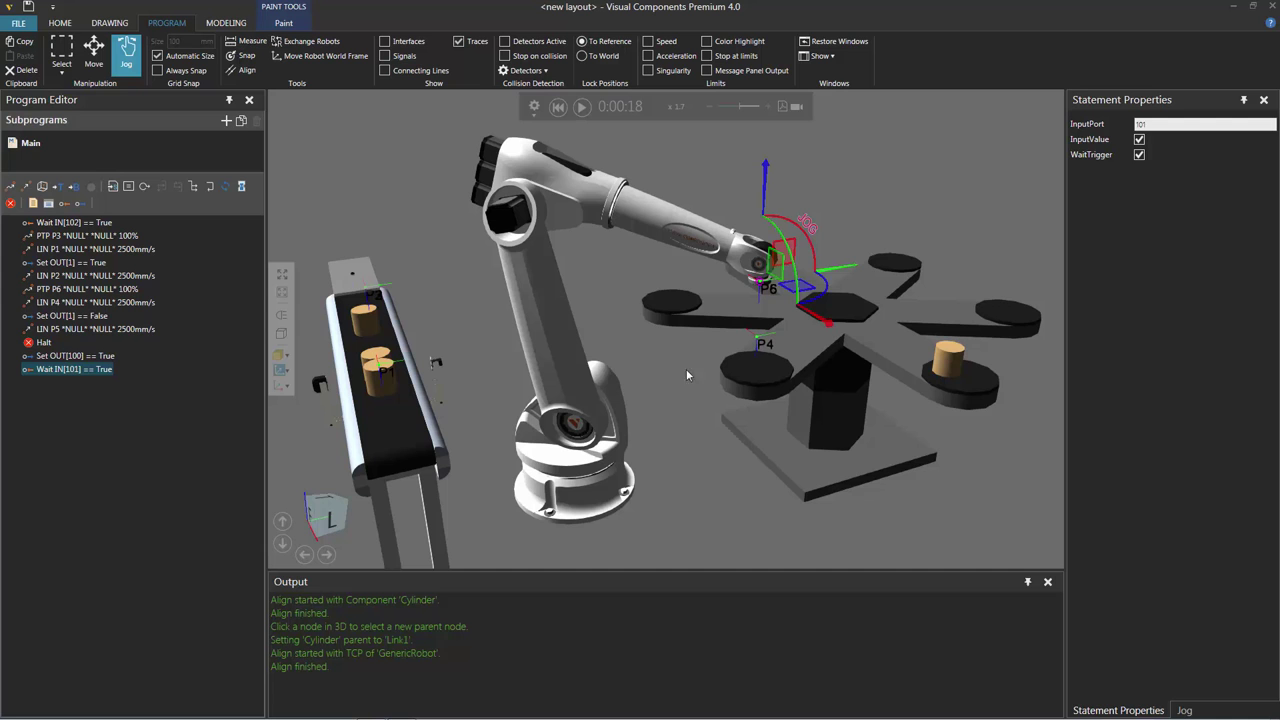
{"action": "left_click", "coordinate": [558, 107]}
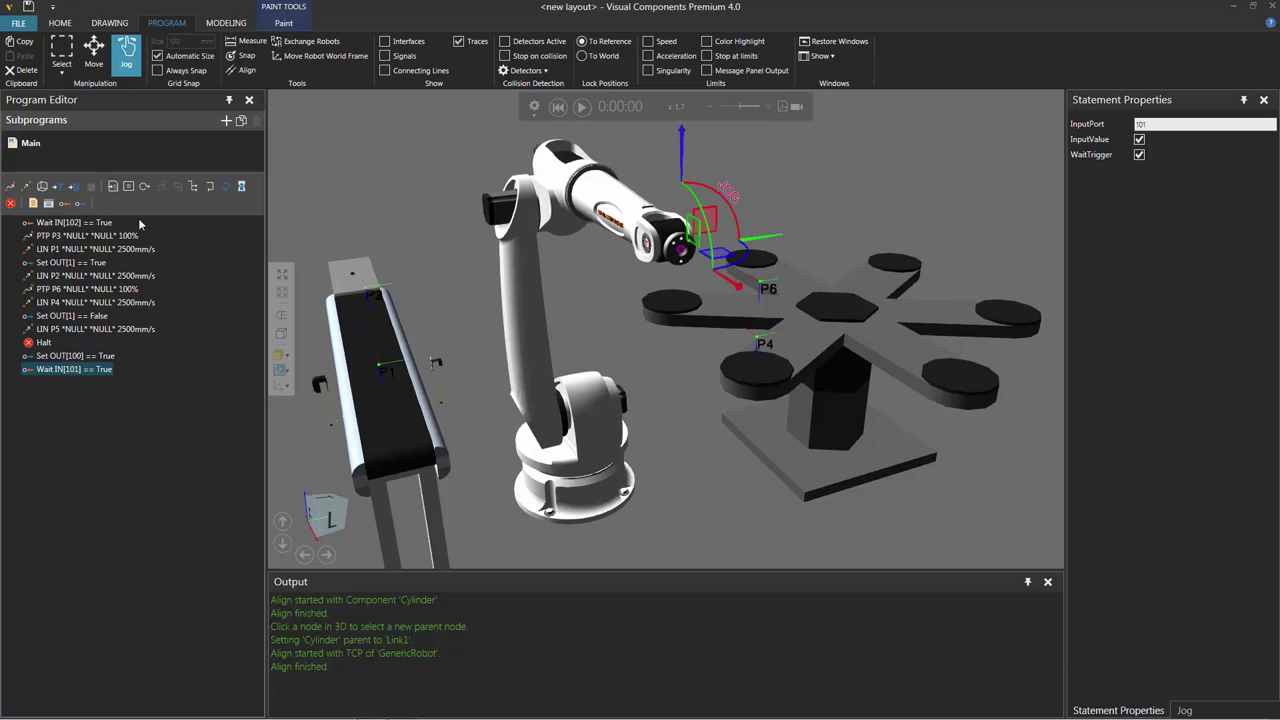
- Duplicate the Main sequence with all its statements and rename the copy PickPlacePartIndex
{"action": "left_click", "coordinate": [62, 224]}
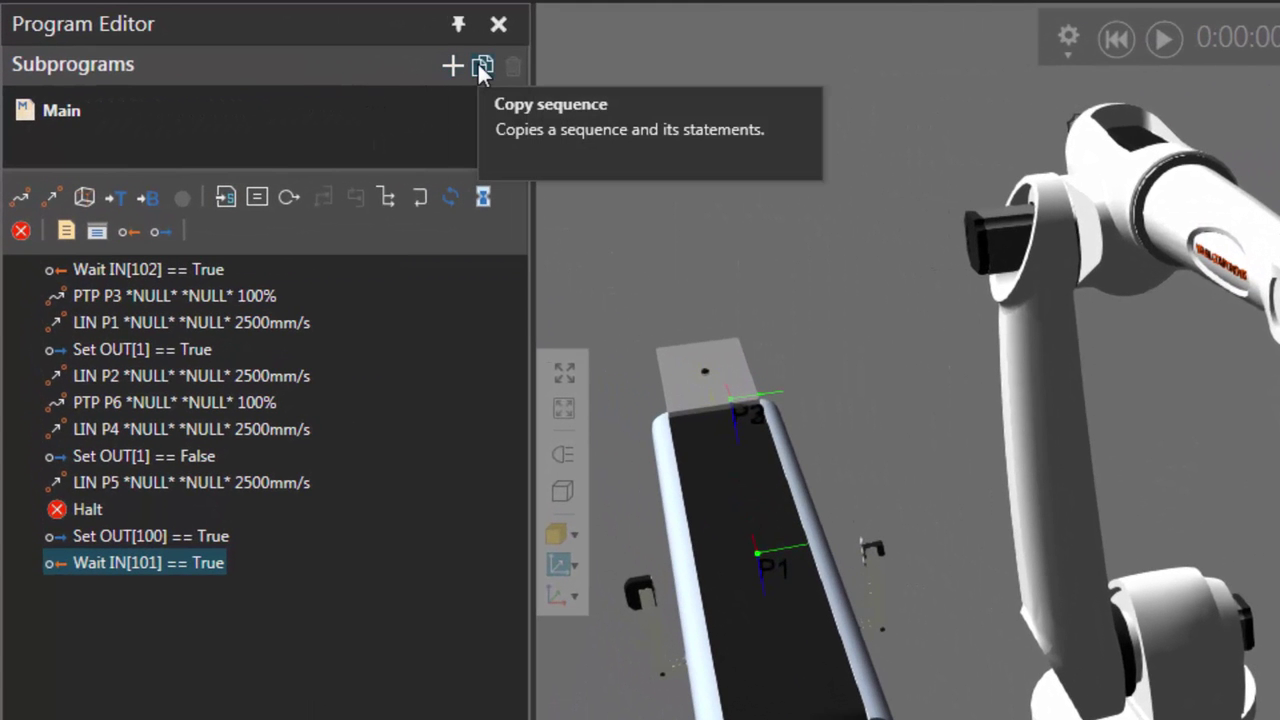
{"action": "left_click", "coordinate": [483, 68]}
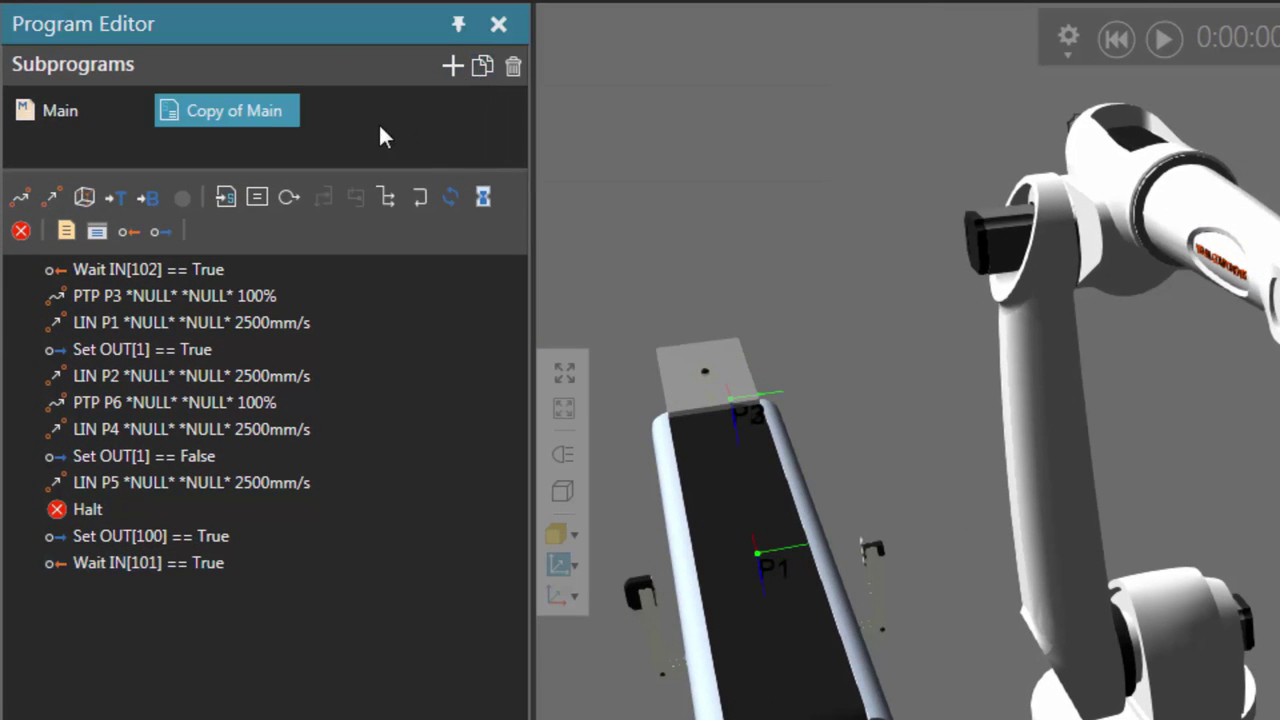
{"action": "double_click", "coordinate": [268, 110]}
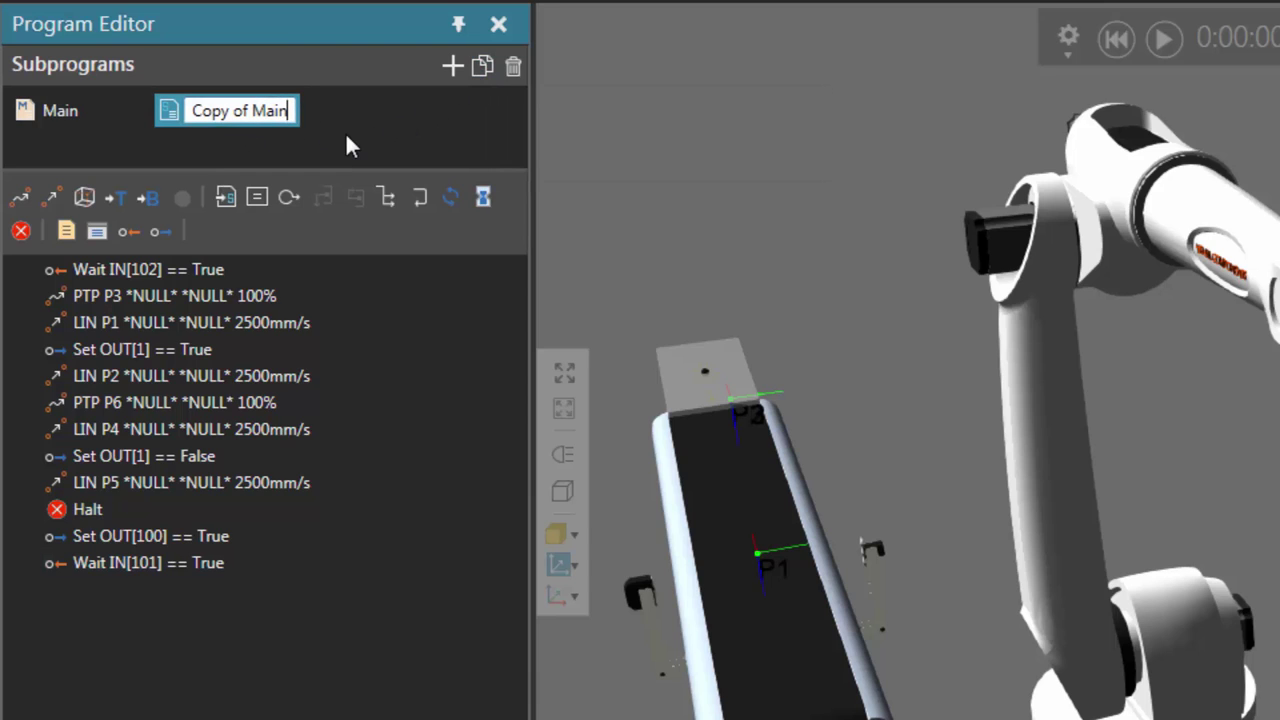
{"action": "key", "text": "BackSpace"}
{"action": "key", "text": "BackSpace"}
{"action": "key", "text": "BackSpace"}
{"action": "key", "text": "BackSpace"}
{"action": "key", "text": "BackSpace"}
{"action": "key", "text": "BackSpace"}
{"action": "key", "text": "BackSpace"}
{"action": "key", "text": "BackSpace"}
{"action": "key", "text": "BackSpace"}
{"action": "key", "text": "BackSpace"}
{"action": "key", "text": "BackSpace"}
{"action": "key", "text": "BackSpace"}
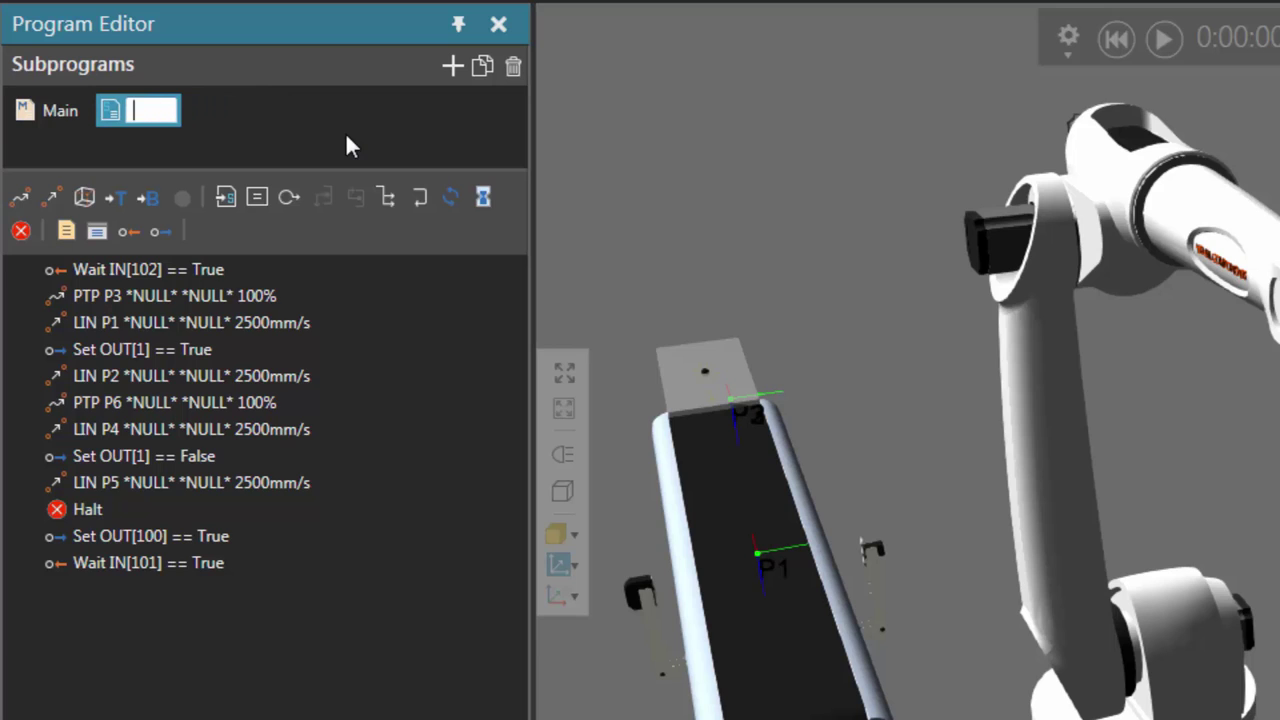
{"action": "type", "text": "PickPlac"}
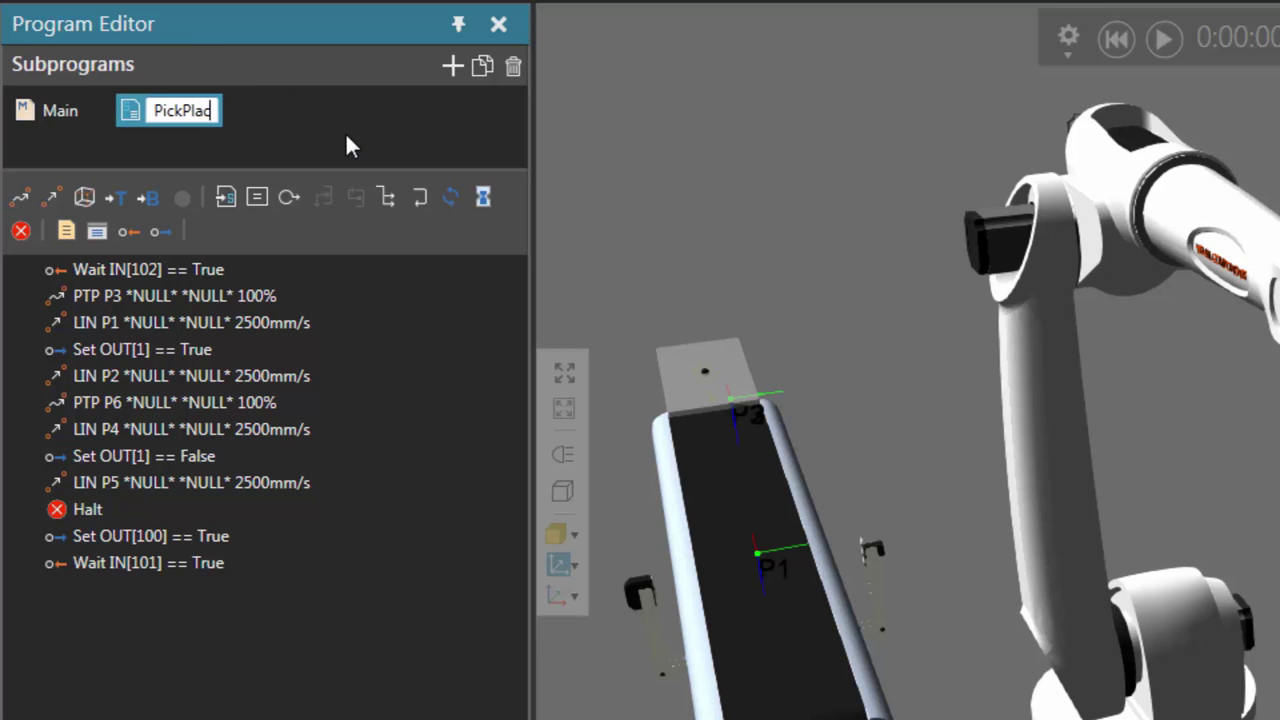
{"action": "type", "text": "ePartIndex"}
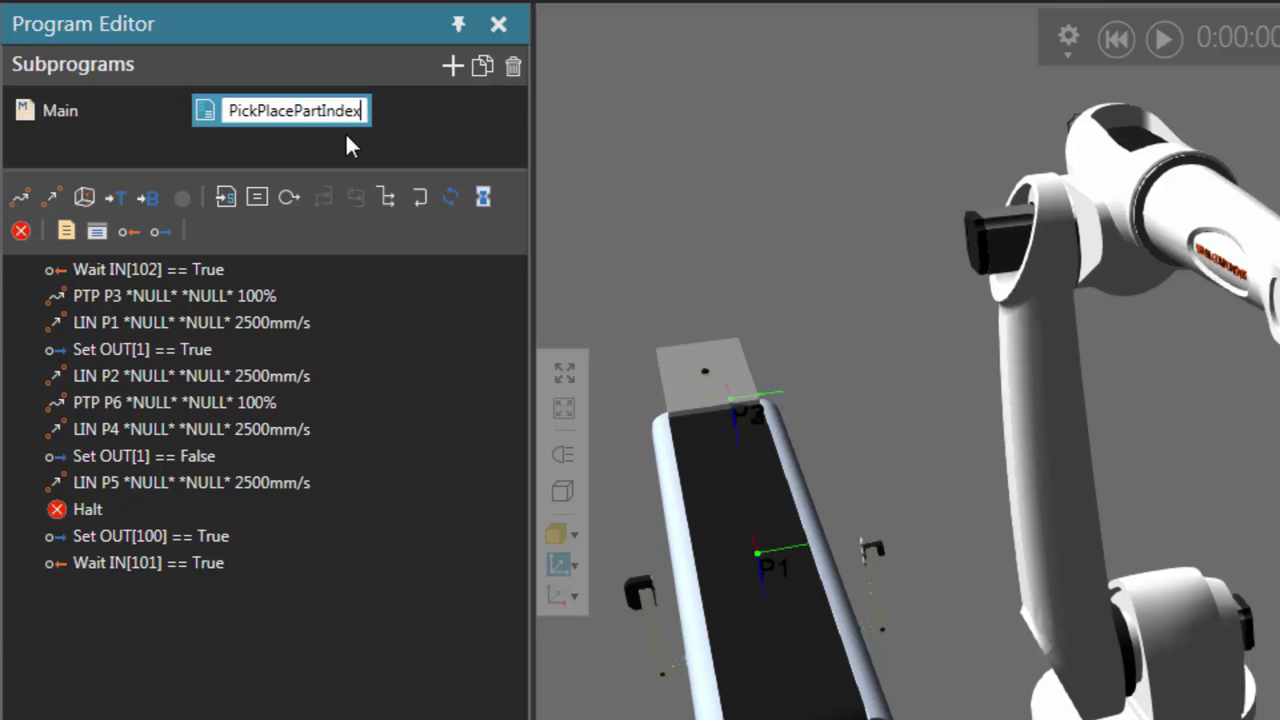
{"action": "key", "text": "Return"}
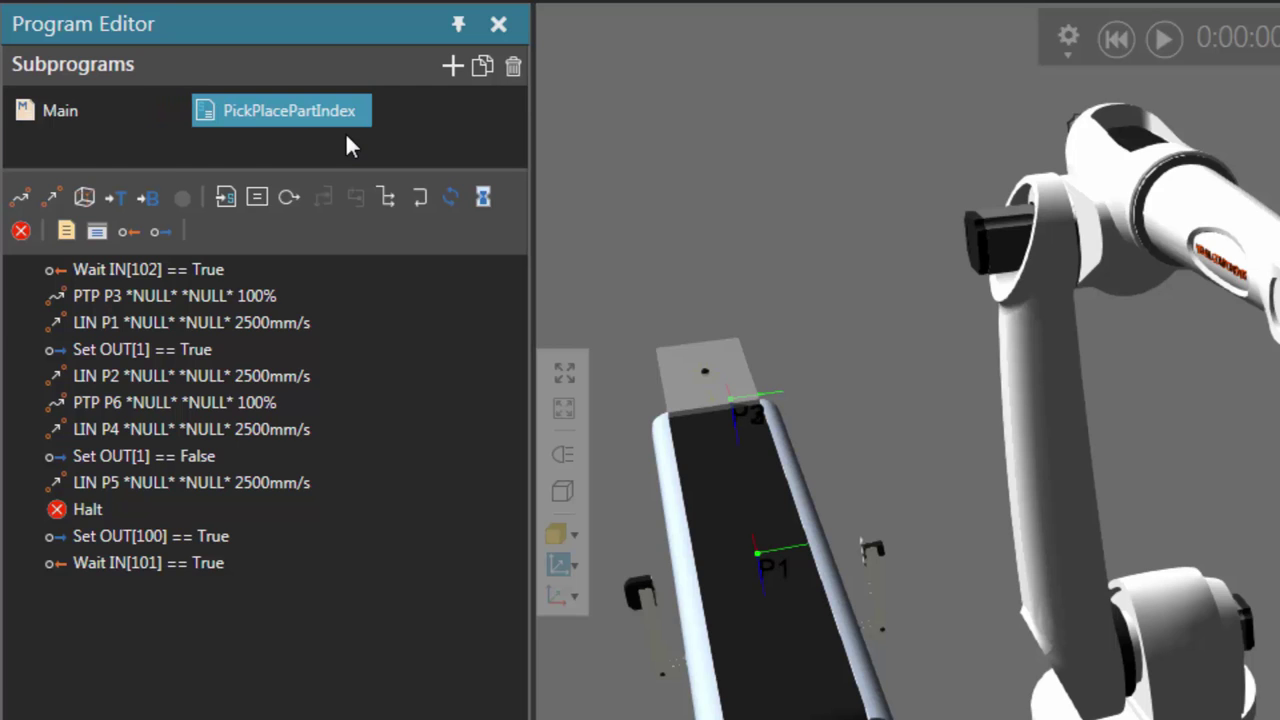
- Delete all statements from the Main sequence and add a call statement to the PickPlacePartIndex subprogram in their place
{"action": "left_click", "coordinate": [23, 116]}
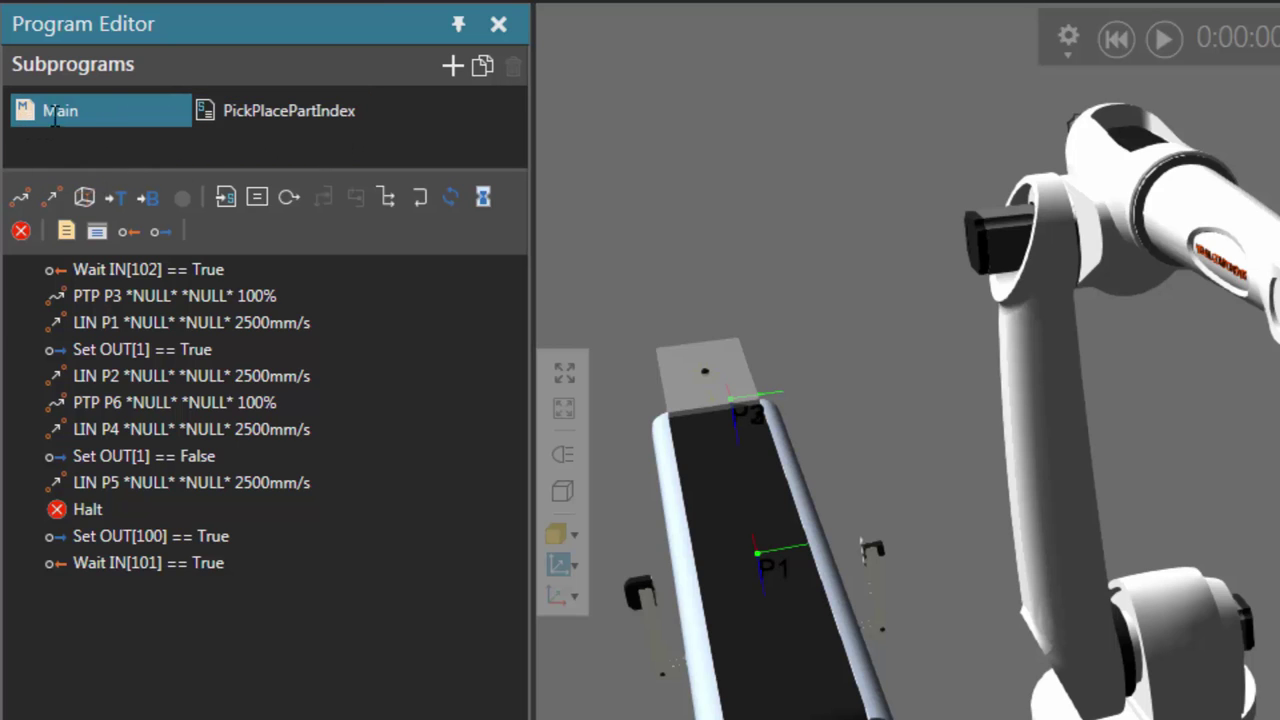
{"action": "left_click", "coordinate": [121, 265]}
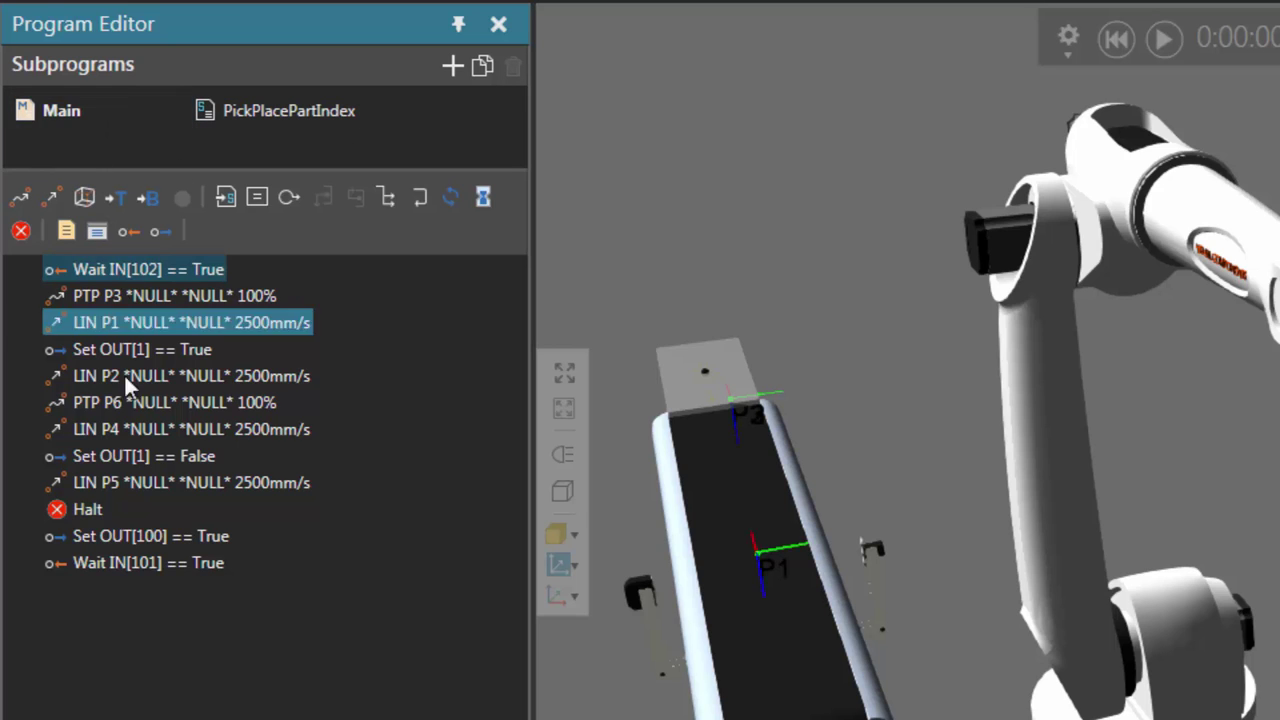
{"action": "left_click", "coordinate": [150, 456], "text": "ctrl"}
{"action": "left_click", "coordinate": [205, 269]}
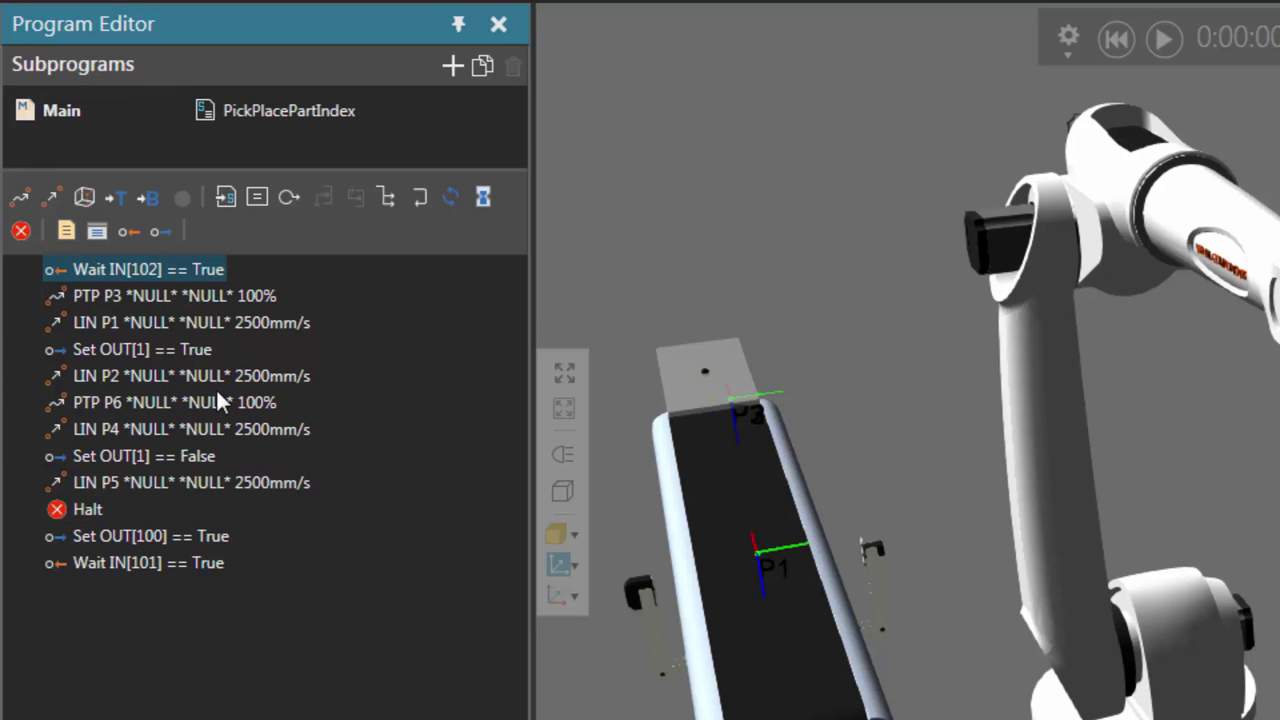
{"action": "left_click", "coordinate": [153, 560], "text": "shift"}
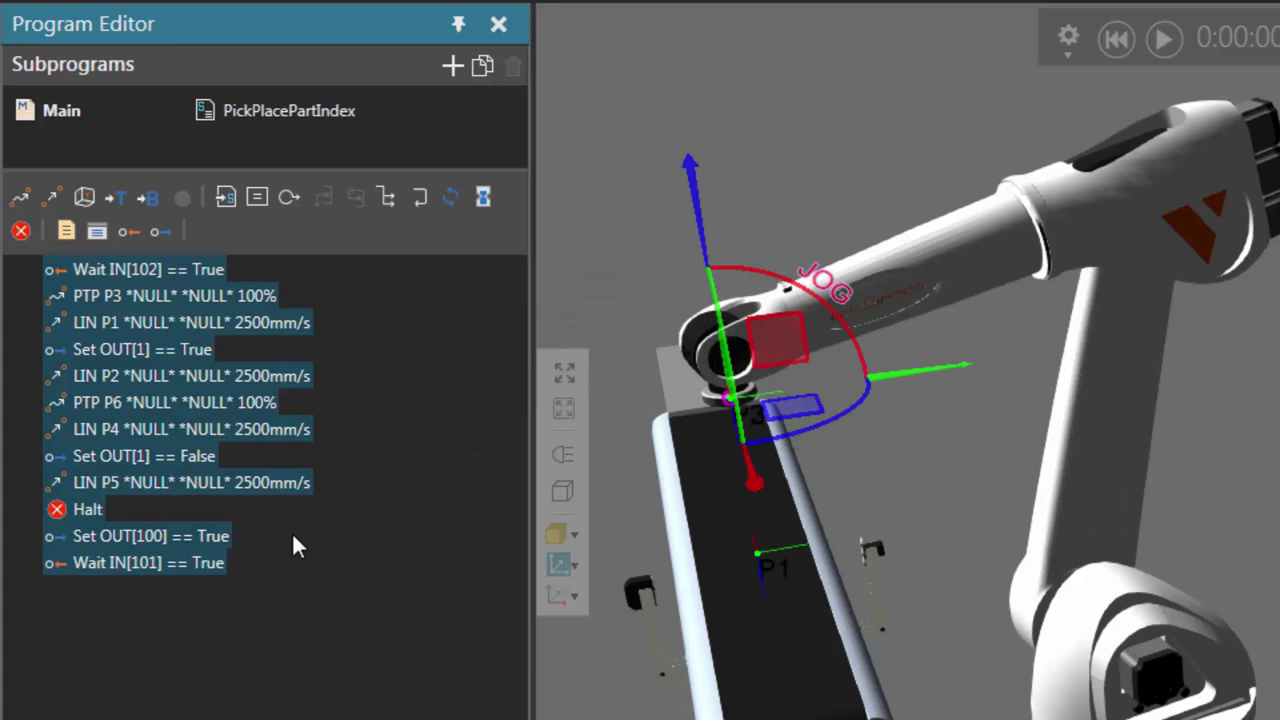
{"action": "key", "text": "Delete"}
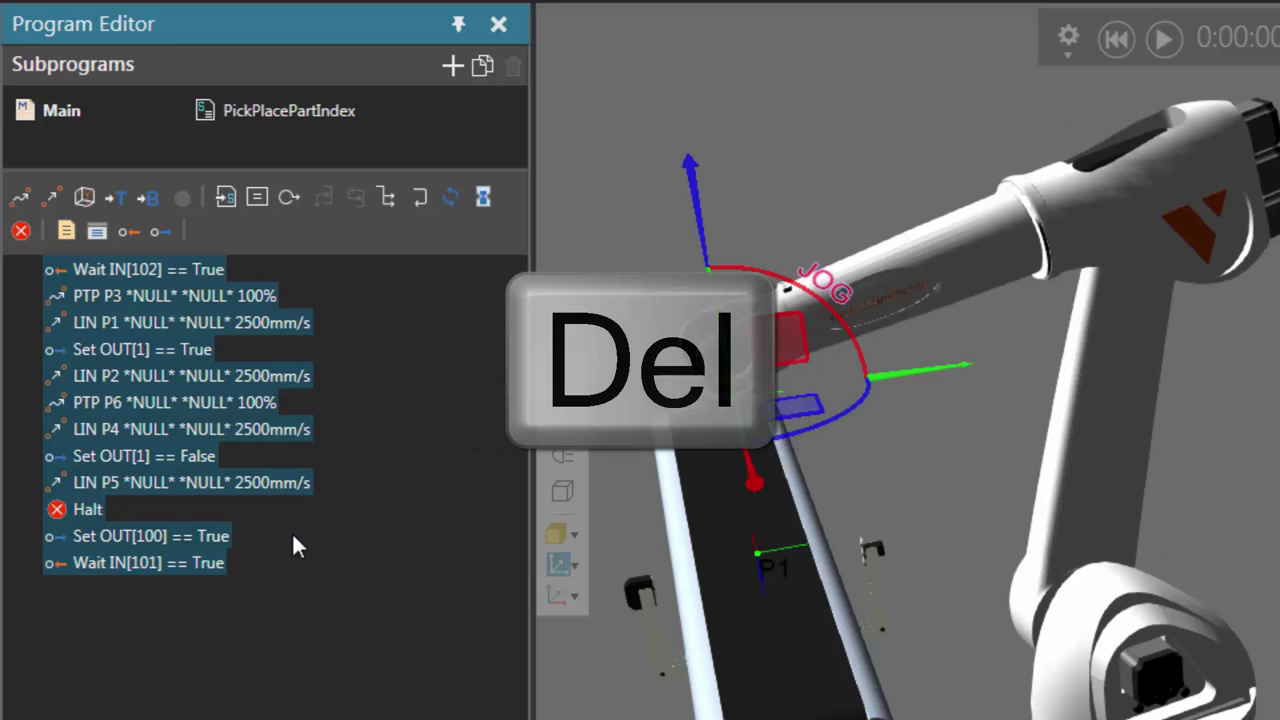
{"action": "left_click", "coordinate": [222, 196]}
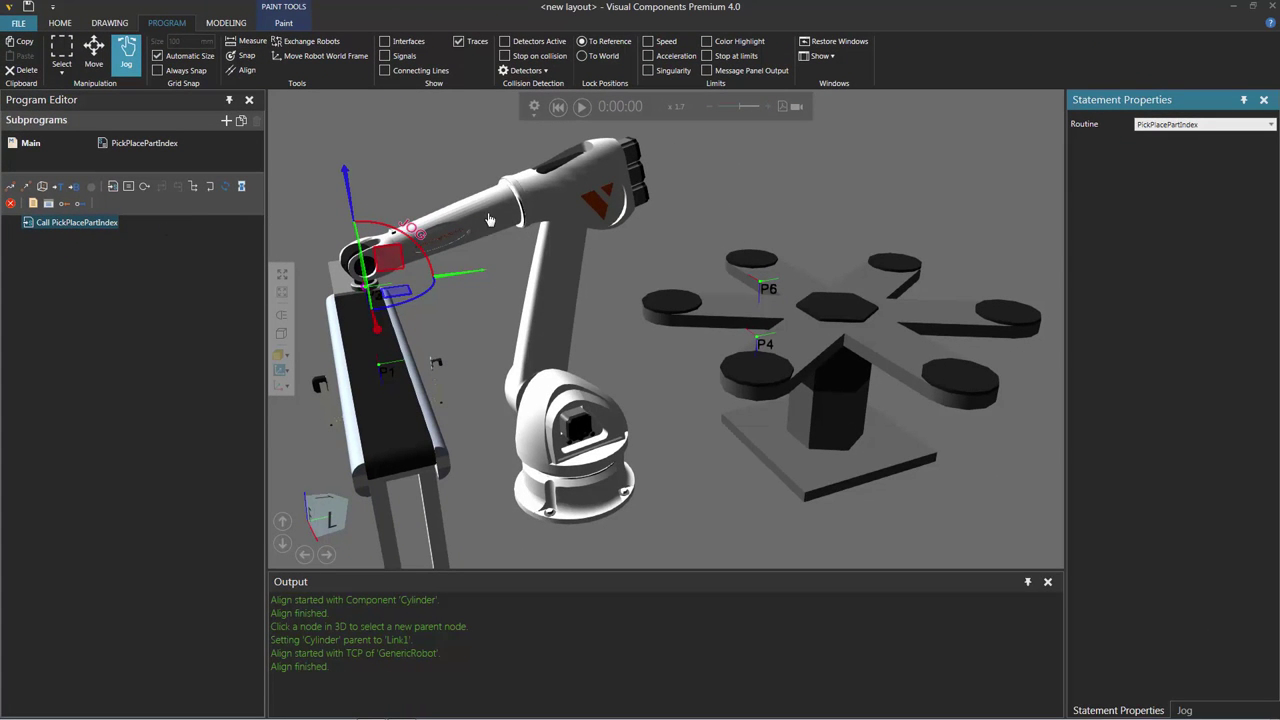
- Reset the simulation, enable IsLooping for the robot's executor, and run the simulation up to the halt before resetting it
{"action": "left_click", "coordinate": [556, 126]}
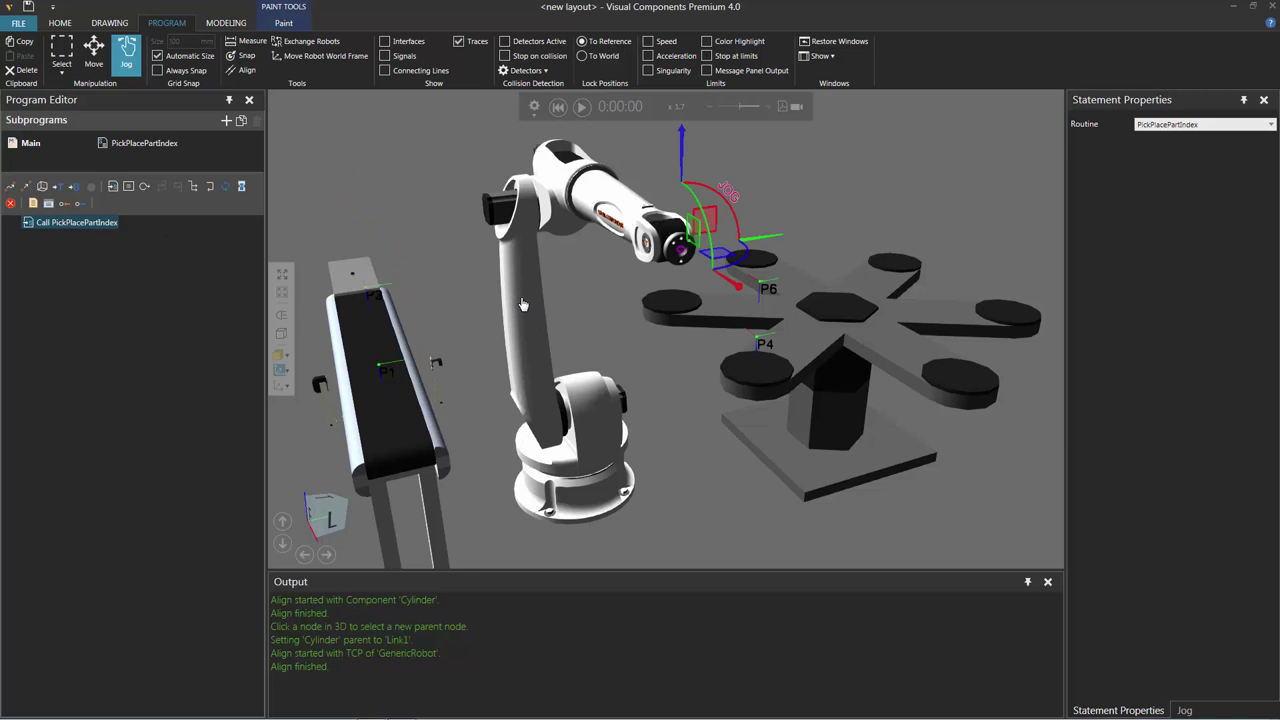
{"action": "left_click", "coordinate": [521, 304]}
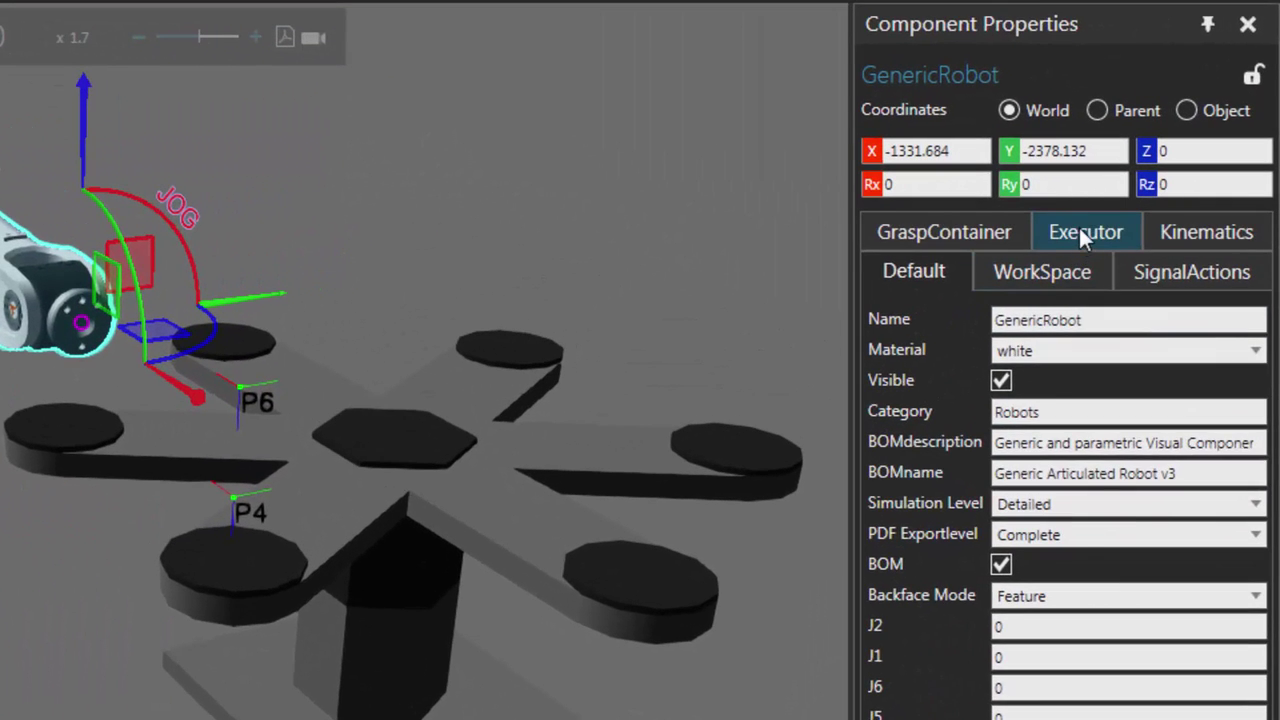
{"action": "left_click", "coordinate": [1181, 202]}
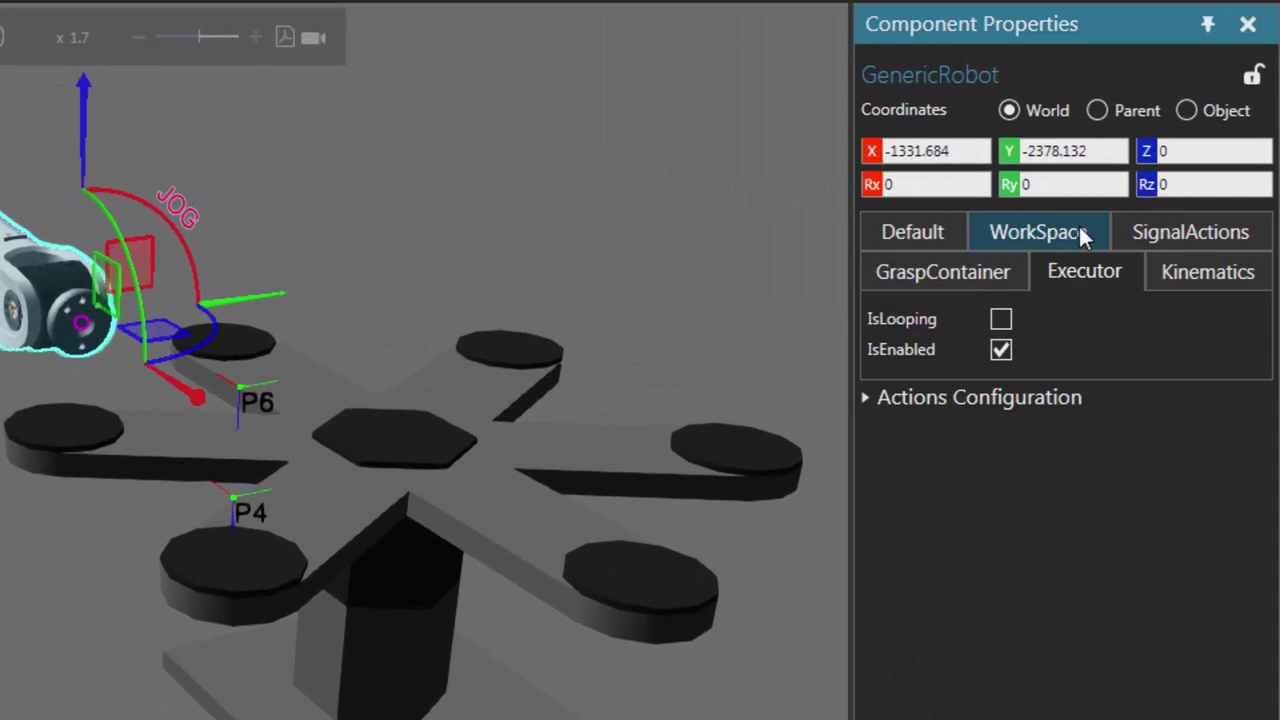
{"action": "left_click", "coordinate": [1003, 318]}
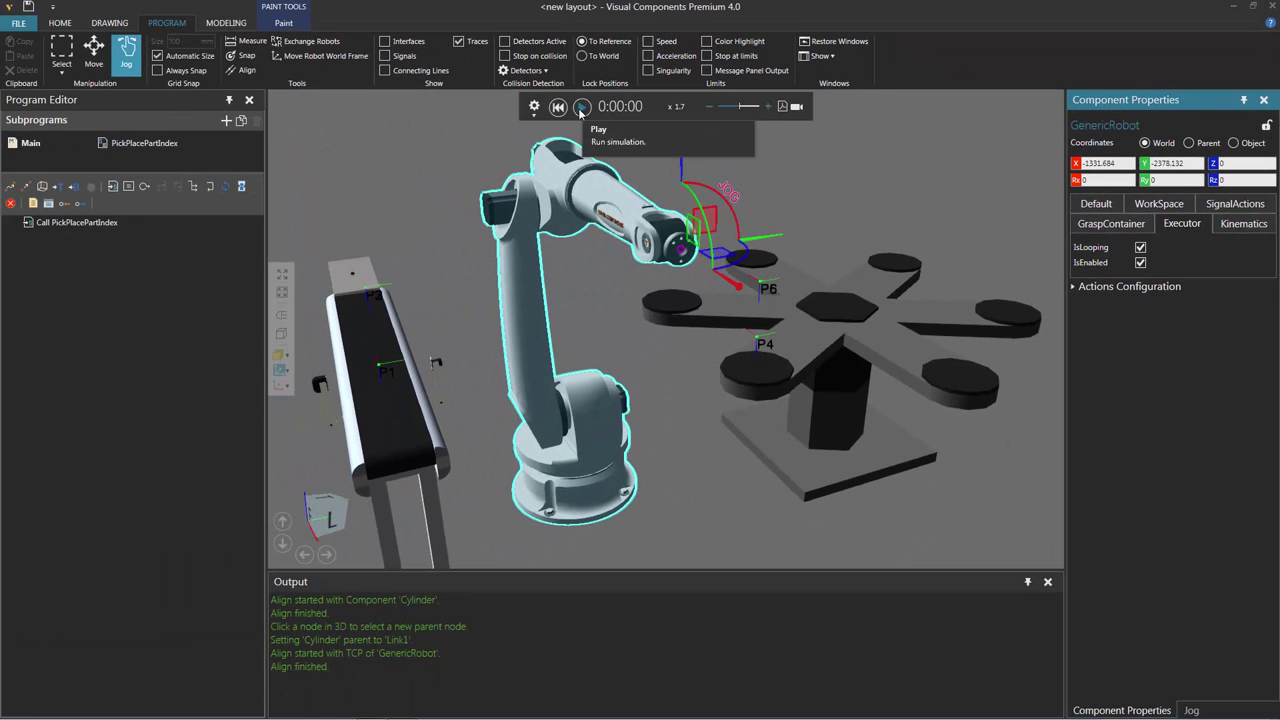
{"action": "left_click", "coordinate": [581, 107]}
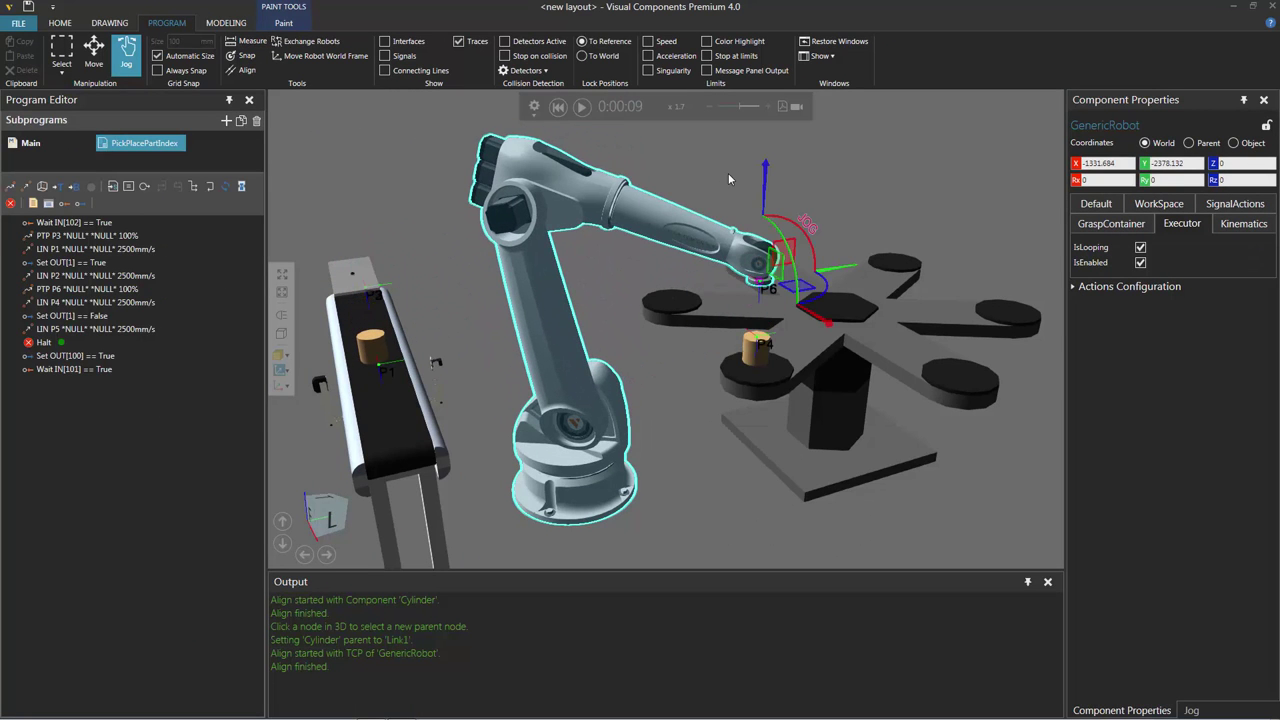
{"action": "left_click", "coordinate": [558, 107]}
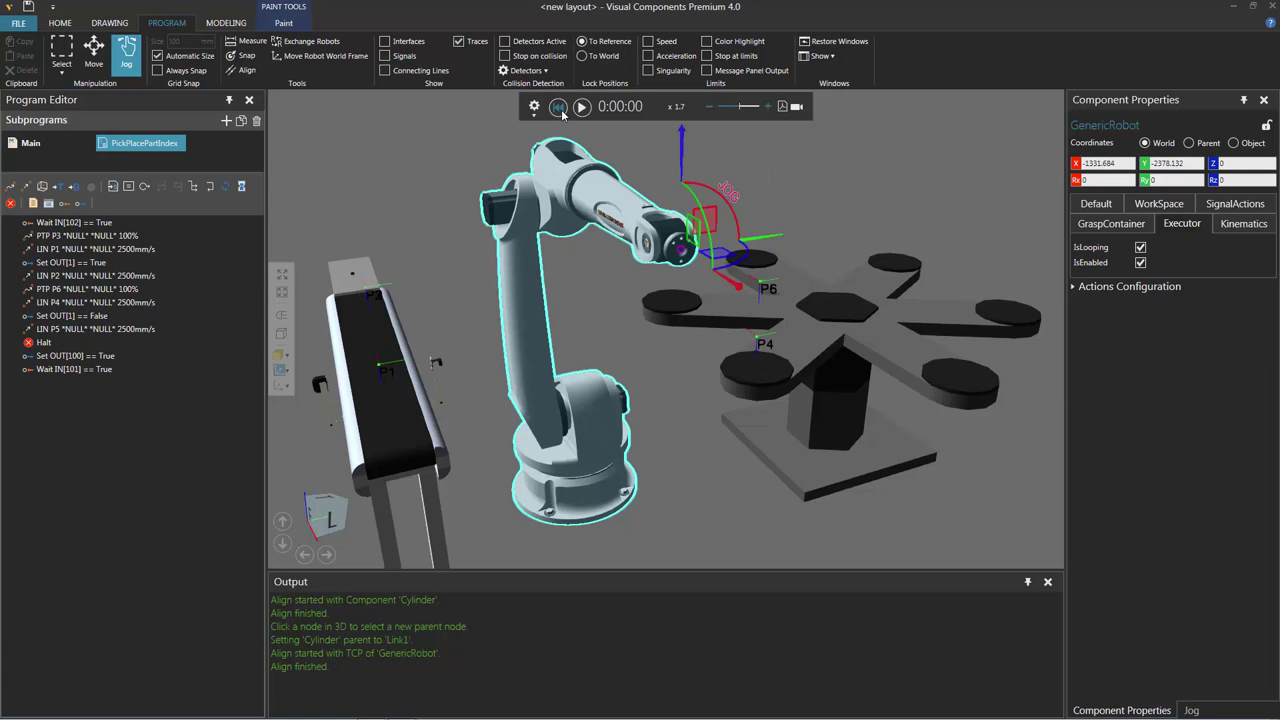
- Delete the Halt statement from PickPlacePartIndex and run the simulation to check the repeated cycle, pausing it after the second placement
{"action": "left_click", "coordinate": [43, 343]}
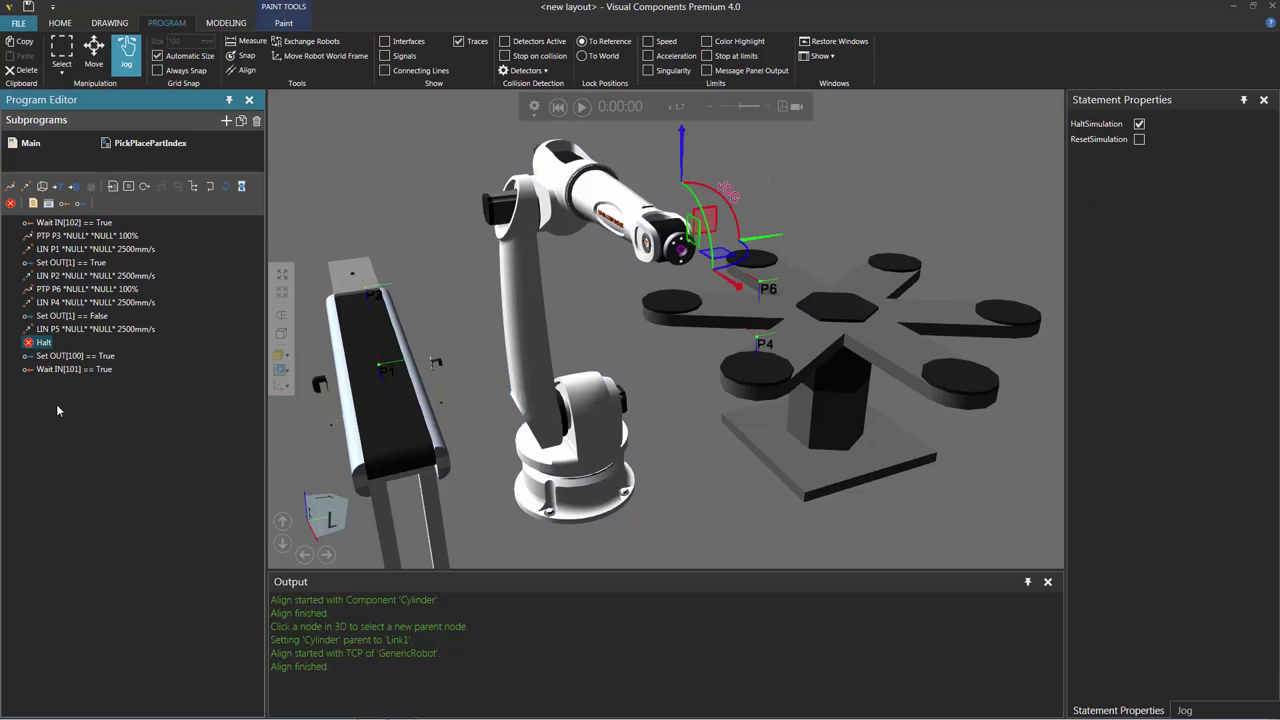
{"action": "key", "text": "Delete"}
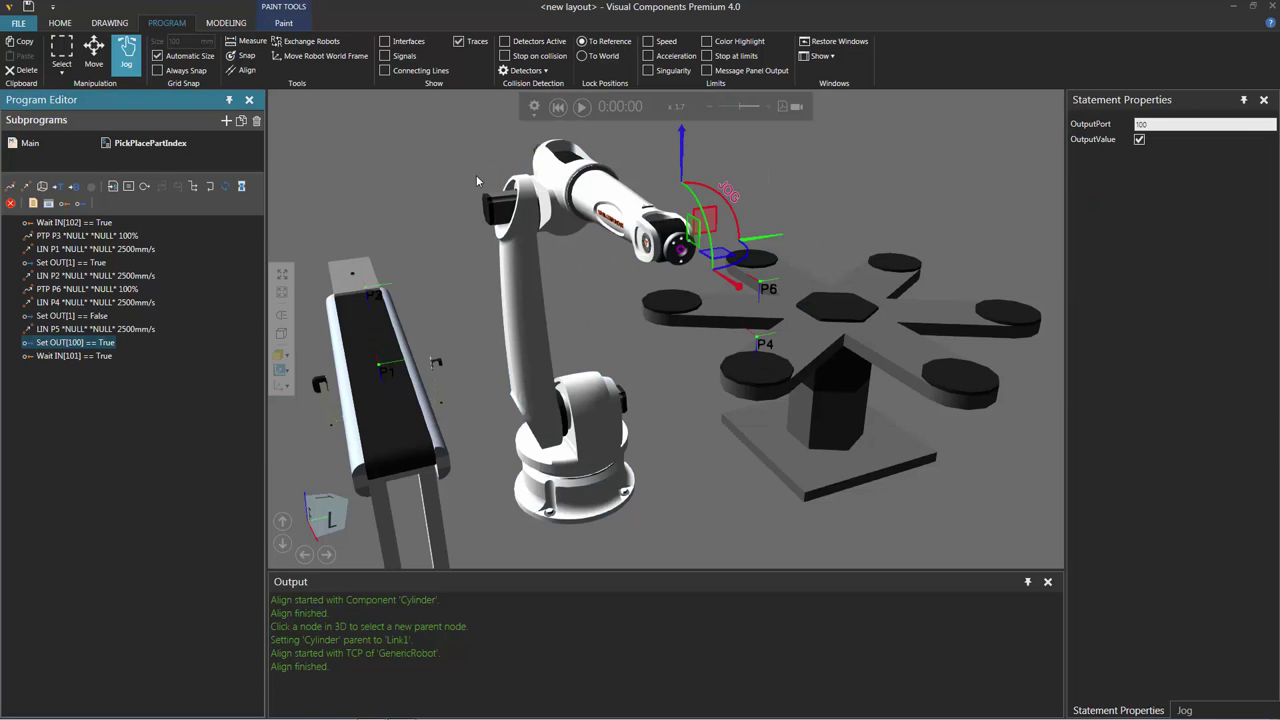
{"action": "left_click", "coordinate": [581, 107]}
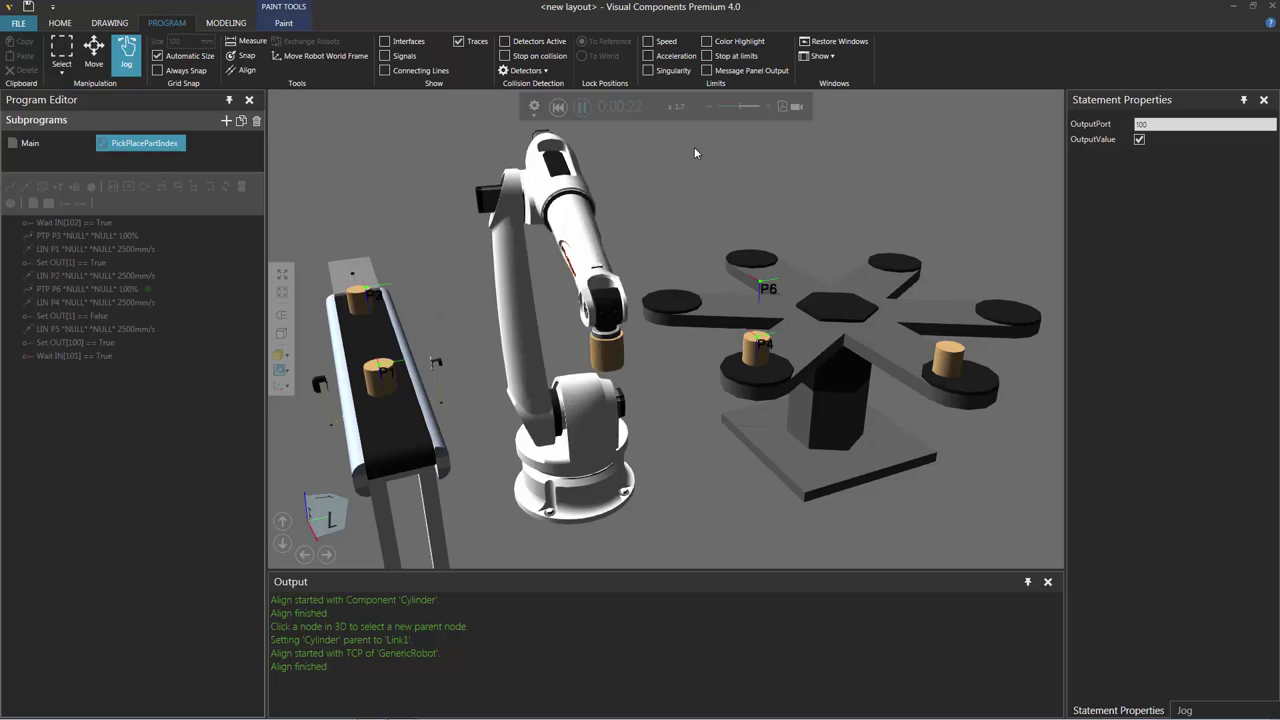
{"action": "left_click", "coordinate": [584, 110]}
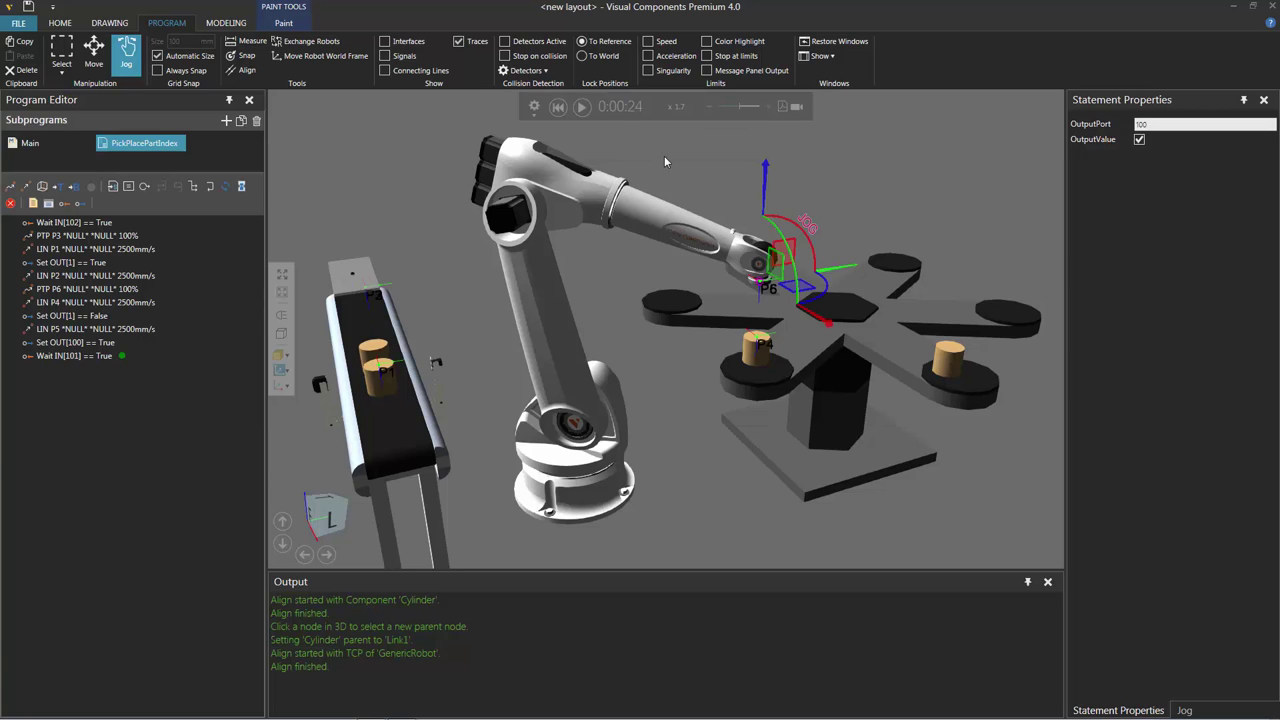
- Set the indexing table's Index property to Relative and run the simulation from the start with nothing selected to check the table's indexing
{"action": "left_click", "coordinate": [806, 360]}
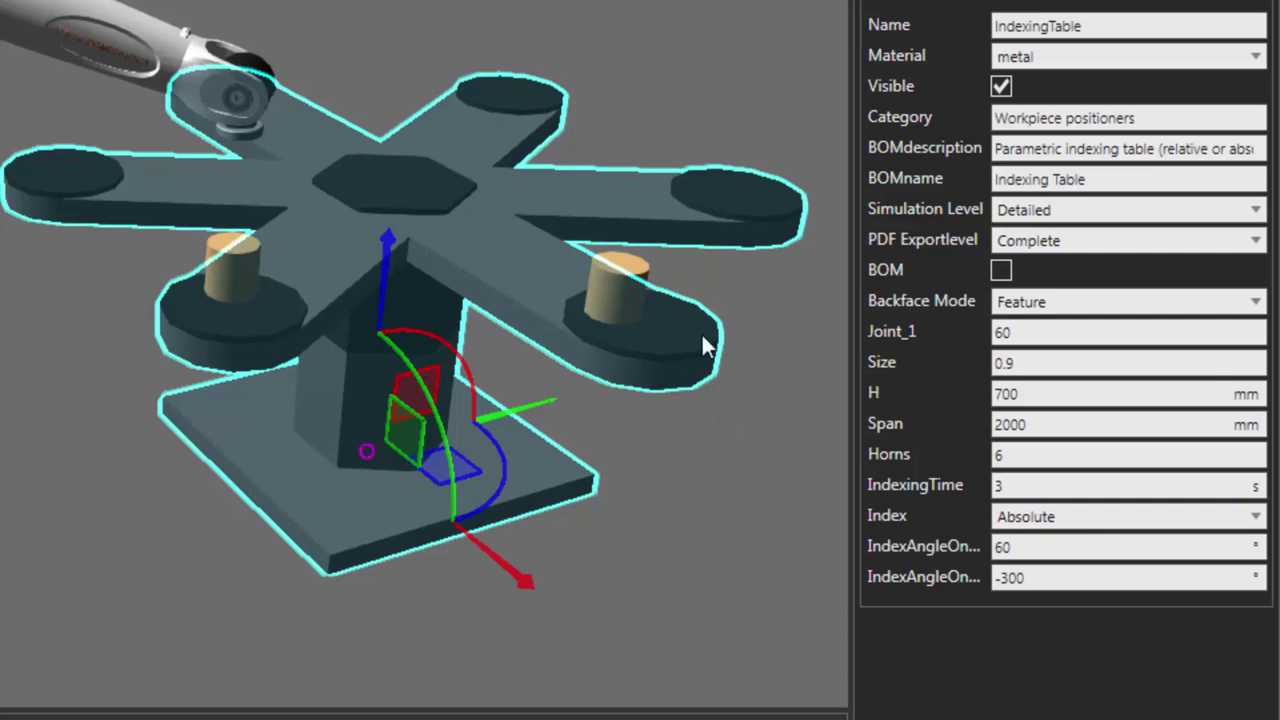
{"action": "left_click", "coordinate": [1119, 521]}
{"action": "left_click", "coordinate": [1085, 547]}
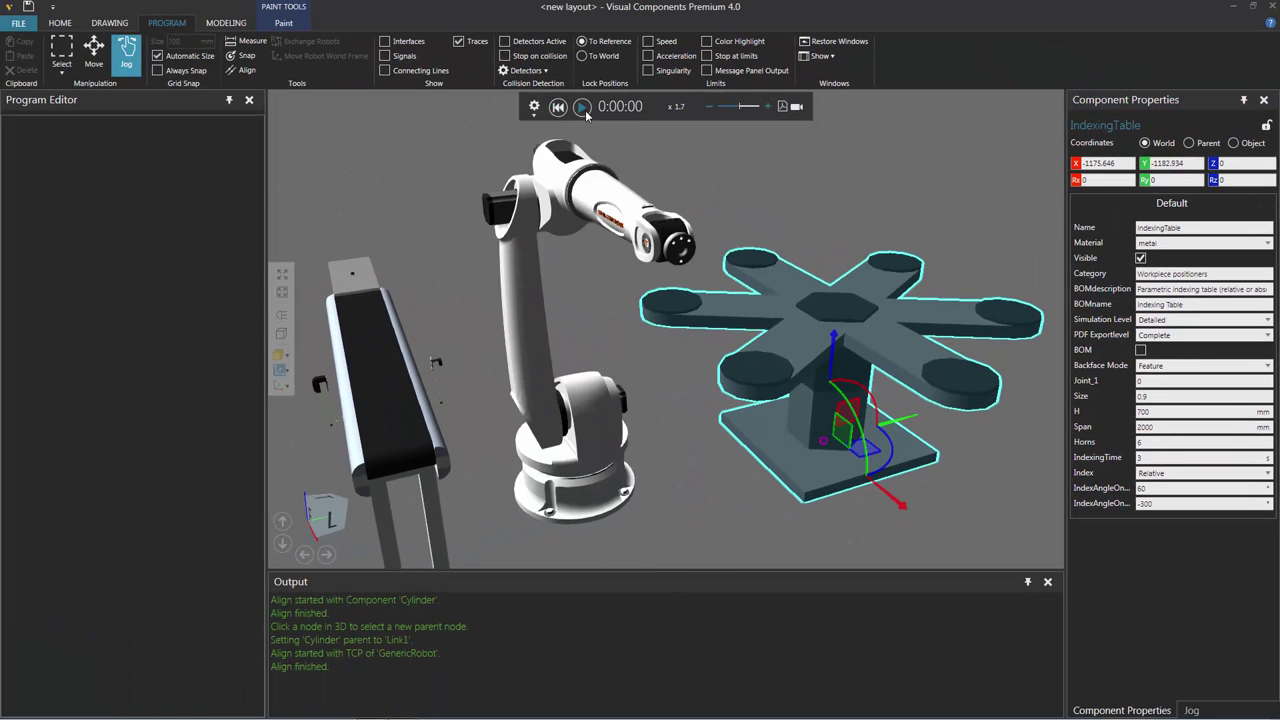
{"action": "left_click", "coordinate": [583, 108]}
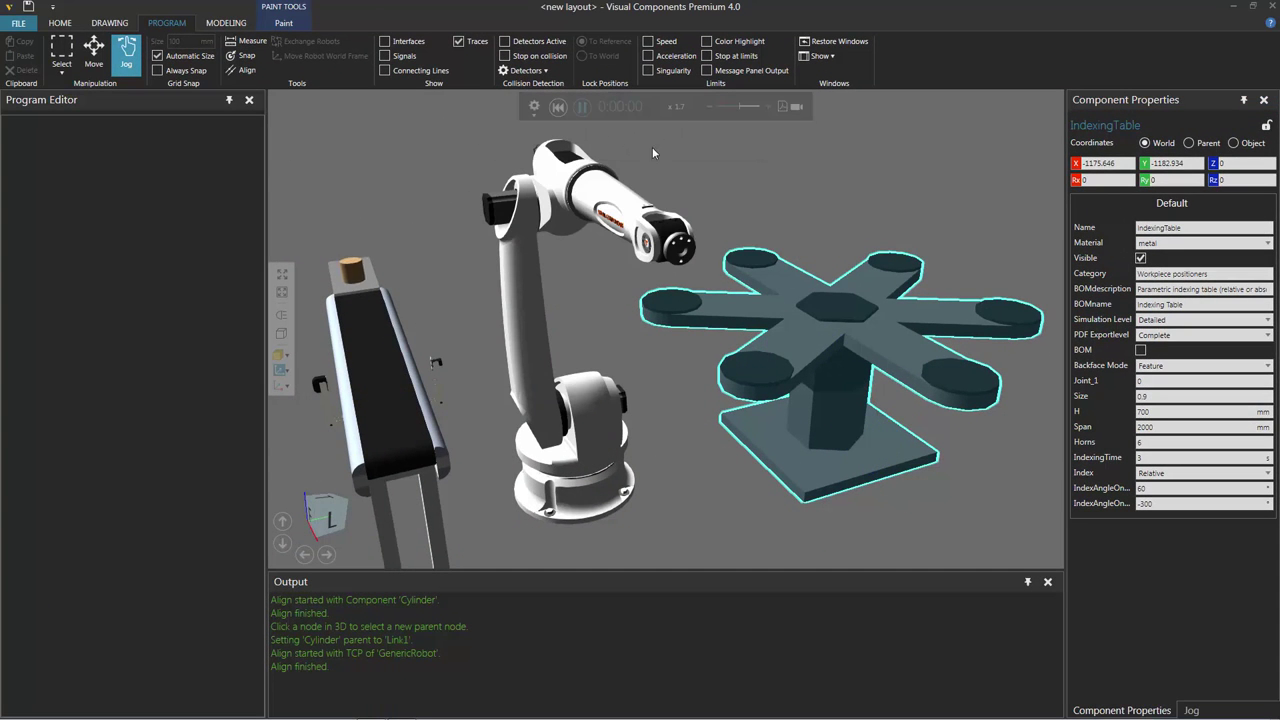
{"action": "left_click", "coordinate": [704, 176]}
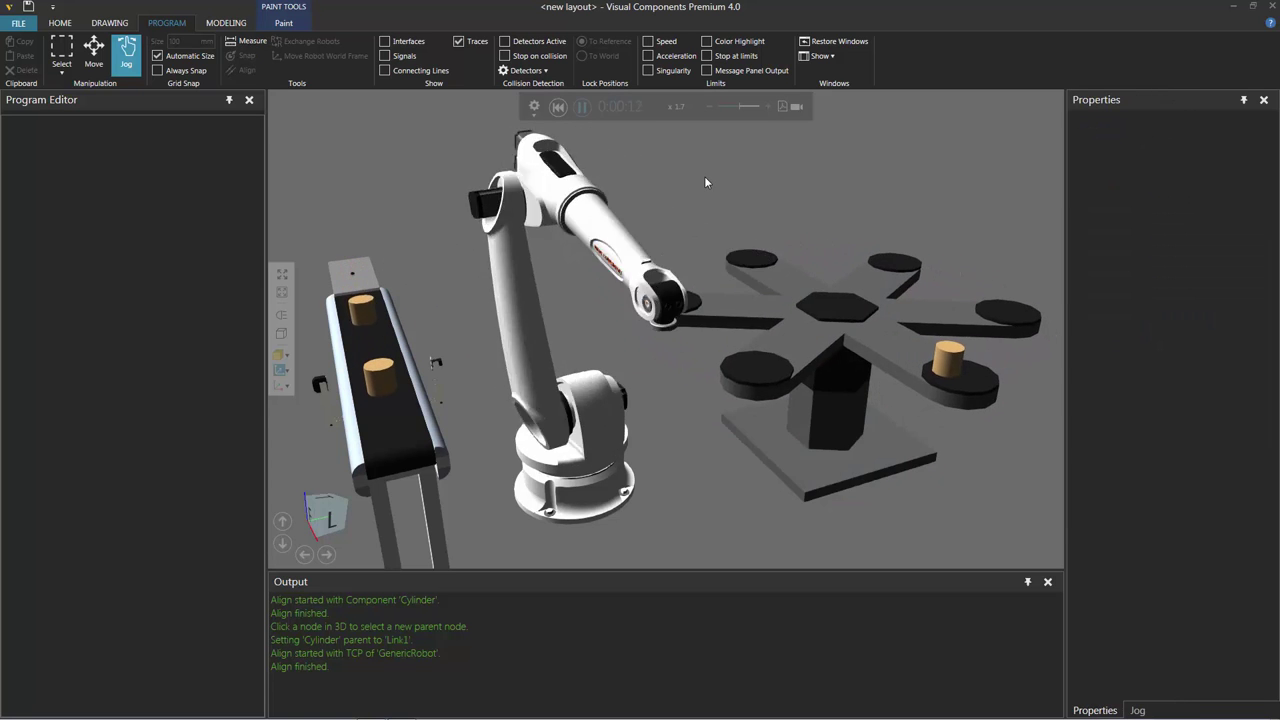